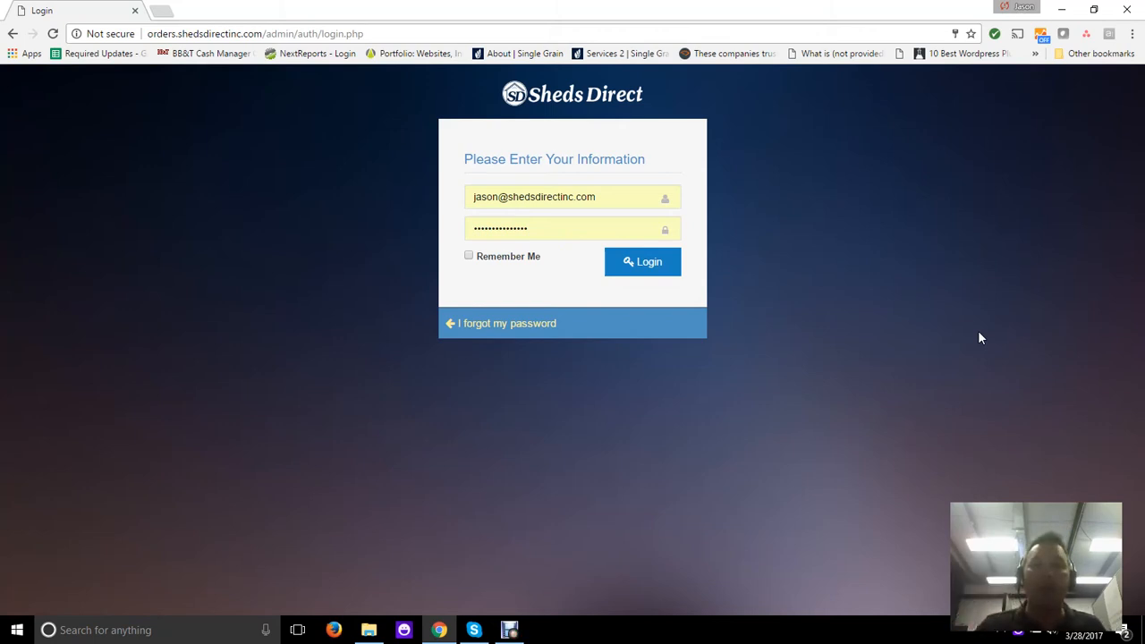
# - Log in with the prefilled credentials, acknowledging the system notice, and start a new order for sheds
pyautogui.click(641, 266)
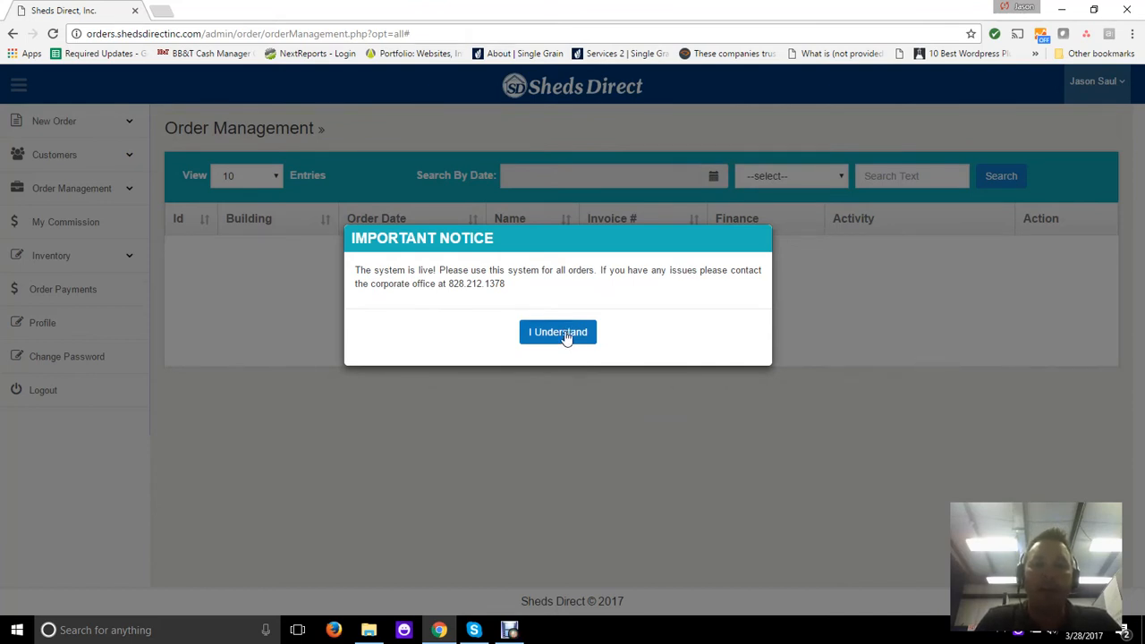
pyautogui.click(565, 333)
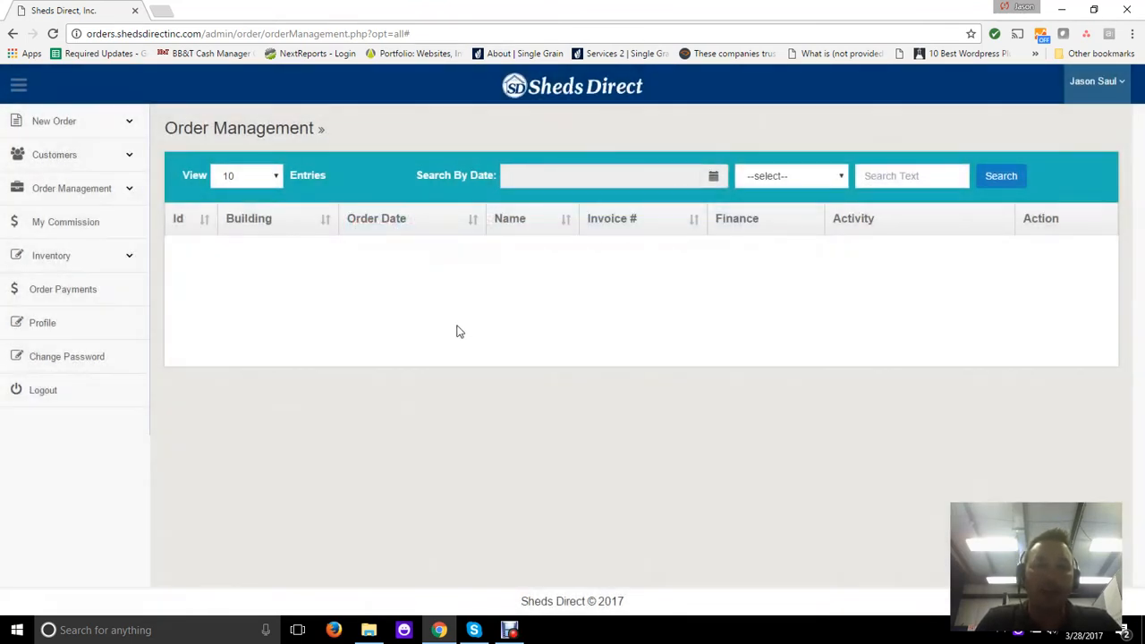
pyautogui.click(91, 125)
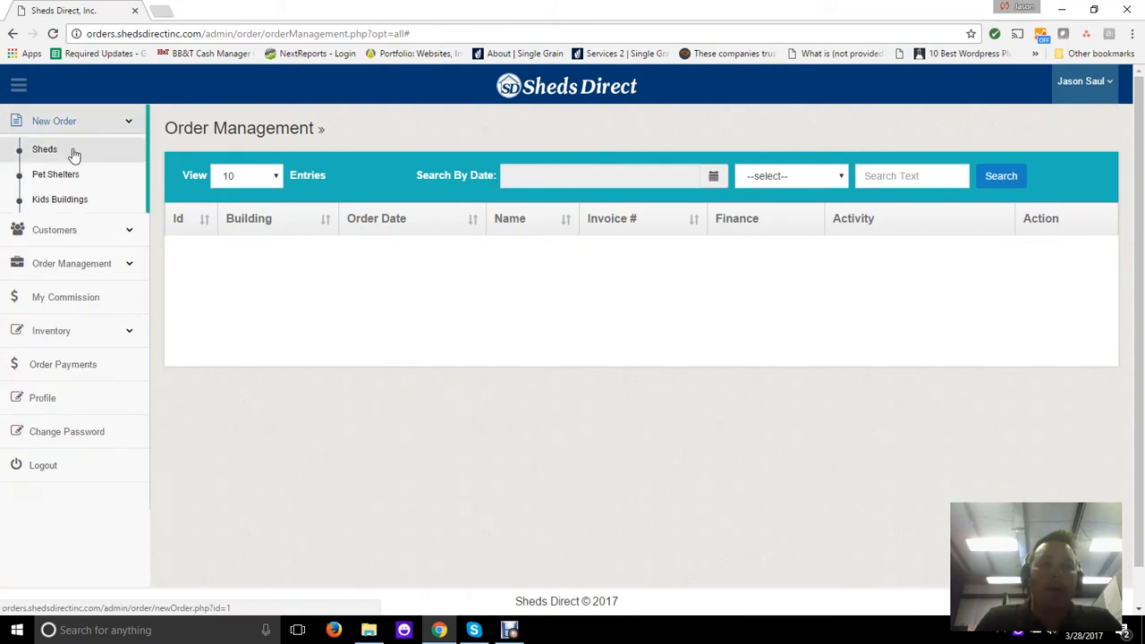
pyautogui.click(74, 152)
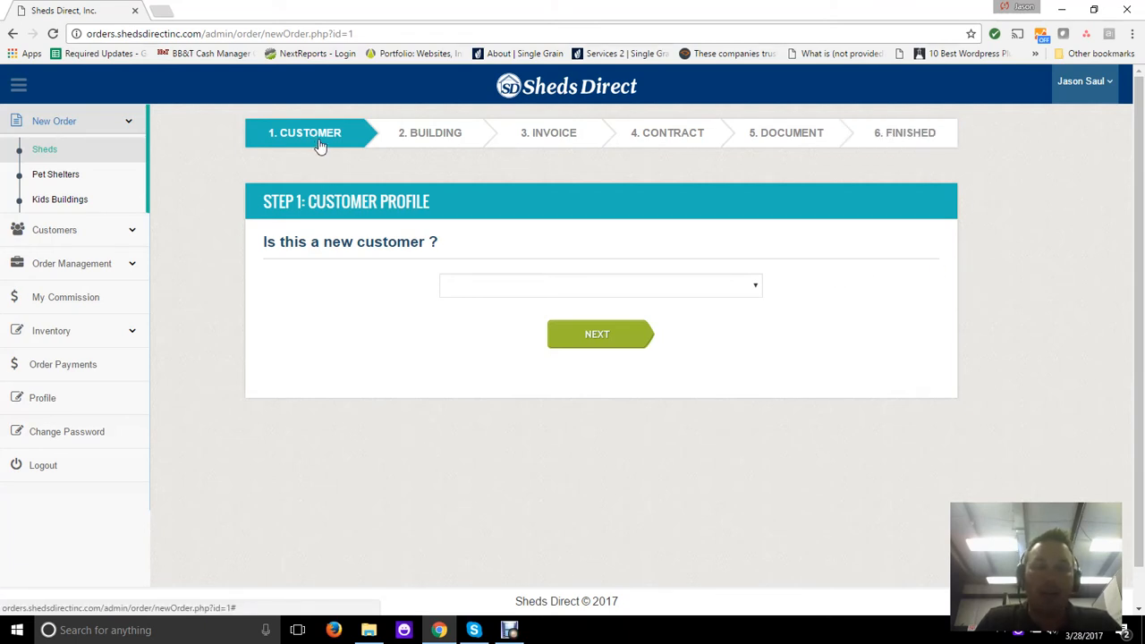
# - Mark the customer as not new, search by the customer's last name, and continue with the matching customer record
pyautogui.click(467, 287)
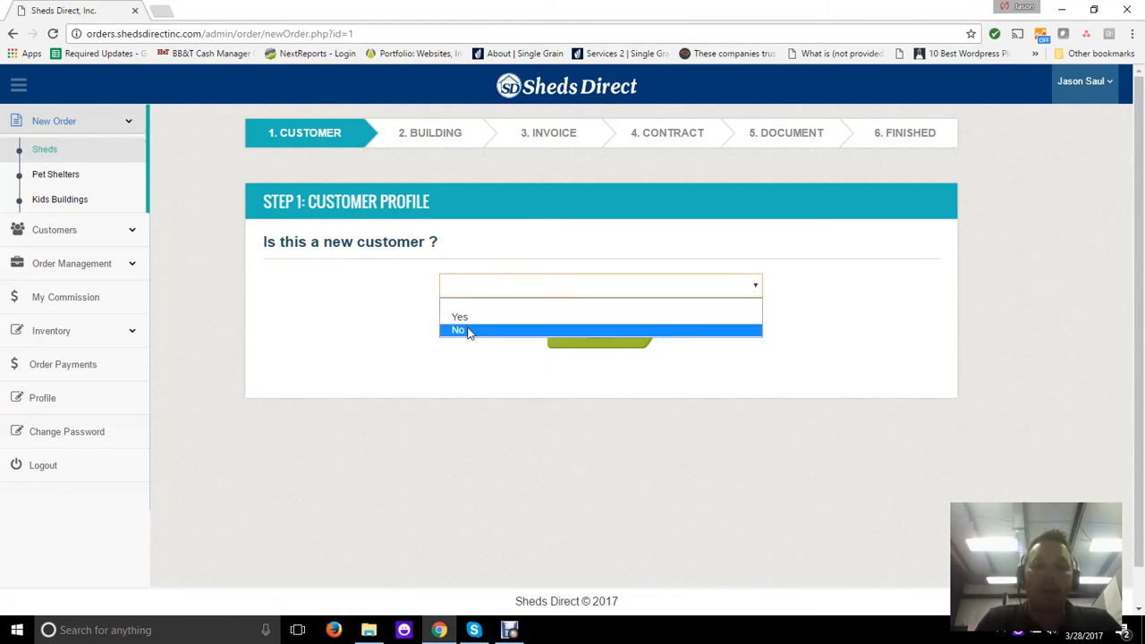
pyautogui.click(467, 332)
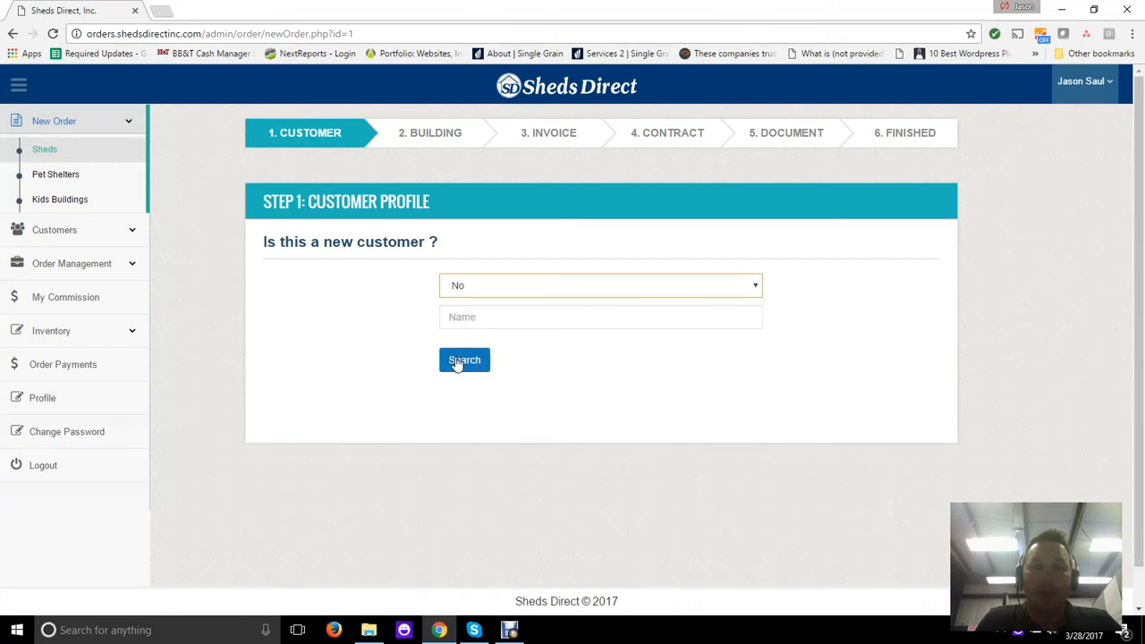
pyautogui.click(465, 317)
pyautogui.write('saul')
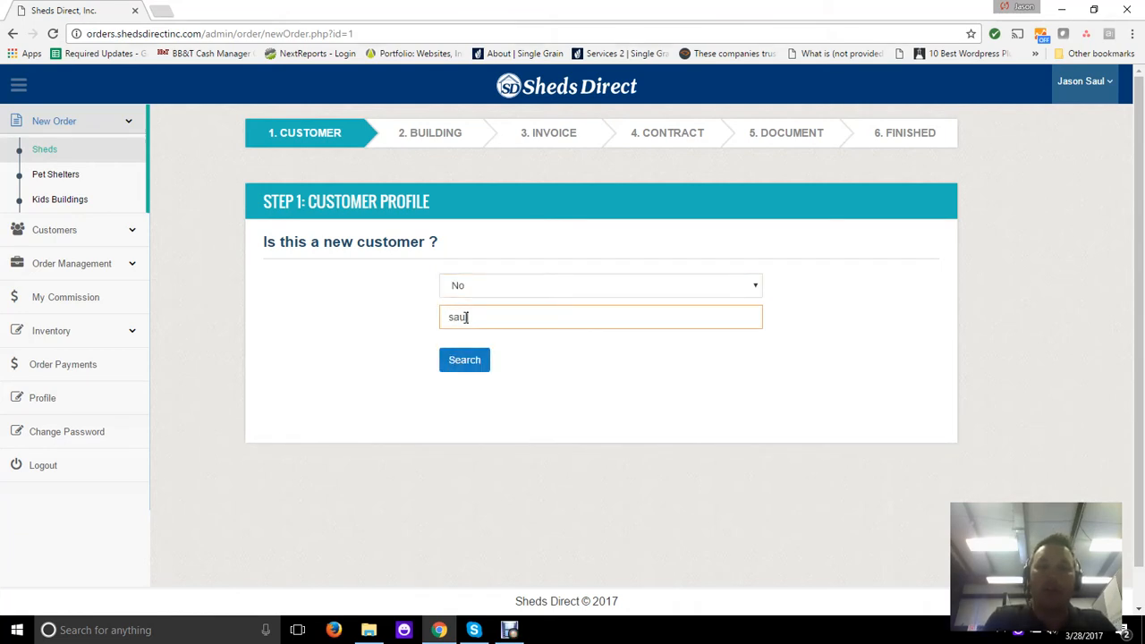
pyautogui.click(458, 358)
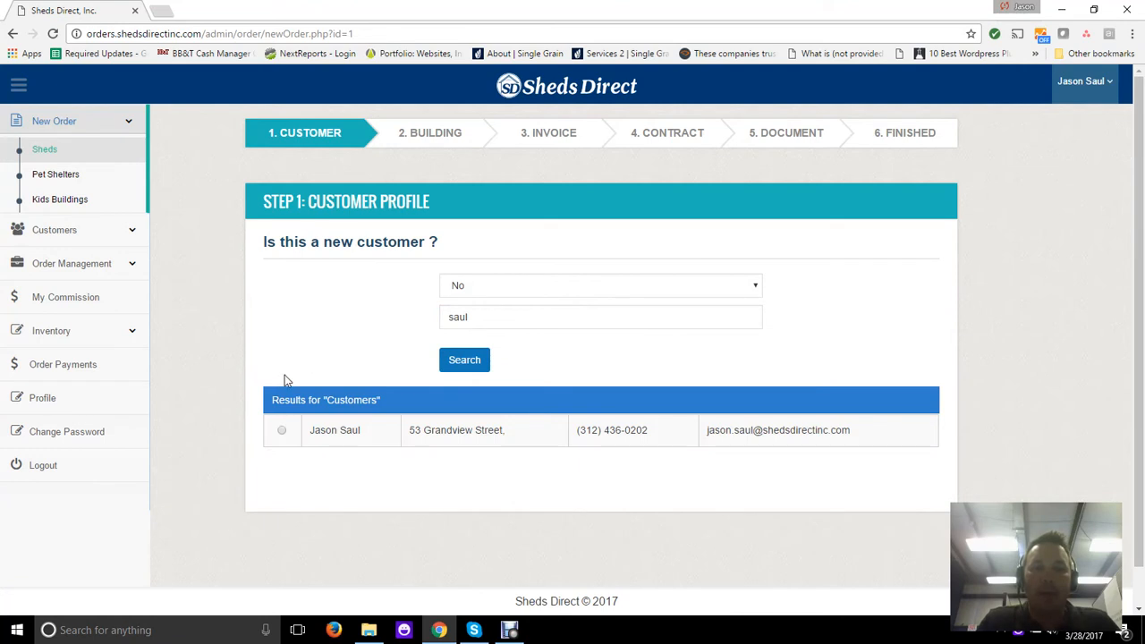
pyautogui.click(479, 432)
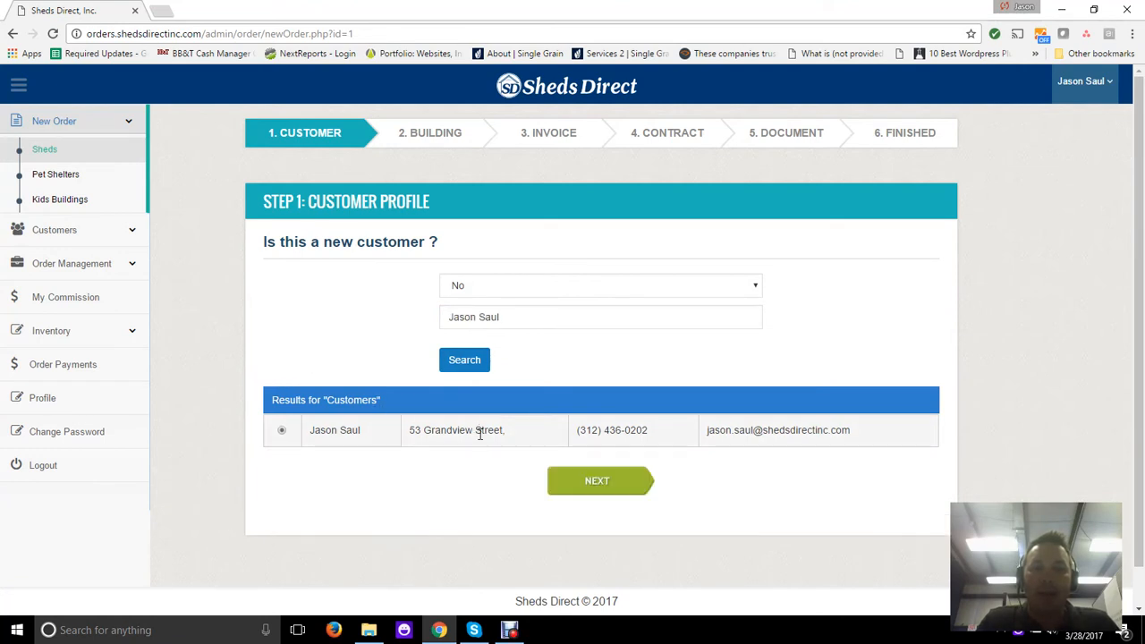
pyautogui.click(598, 484)
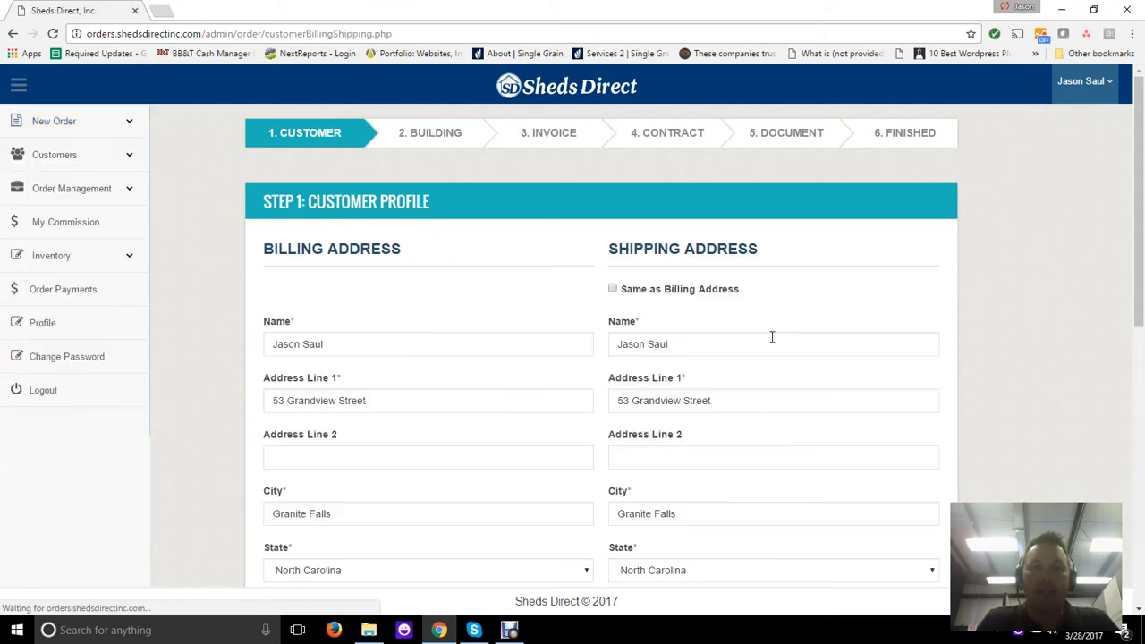
# - Review the customer's billing and shipping addresses, contact fields and marketing section in the customer profile
pyautogui.scroll(-6, 572, 263)
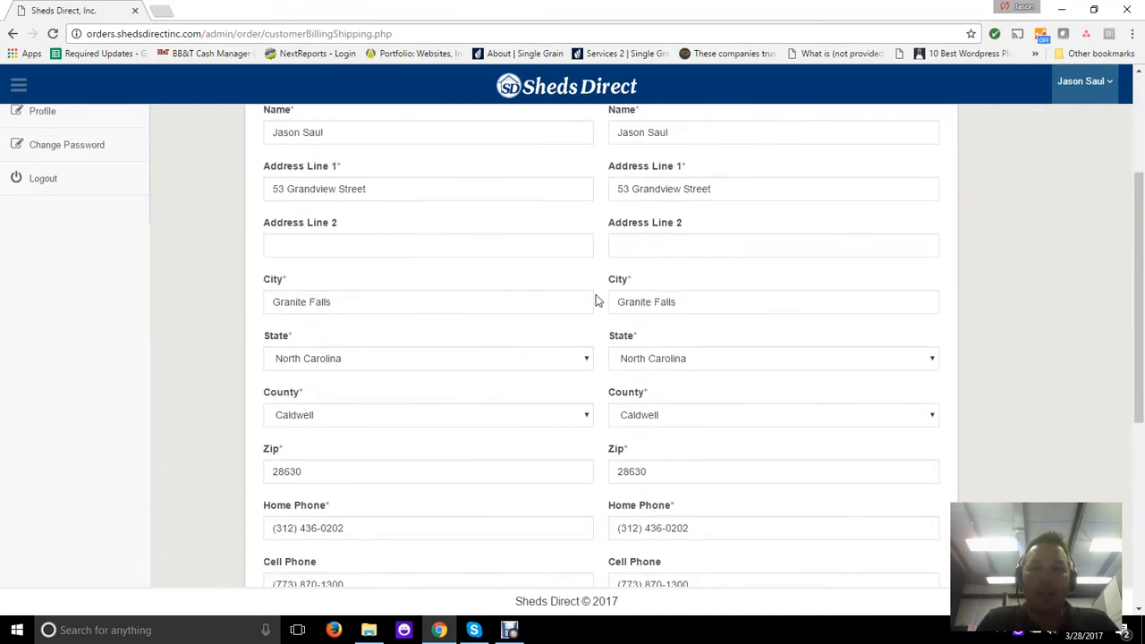
pyautogui.scroll(6, 592, 302)
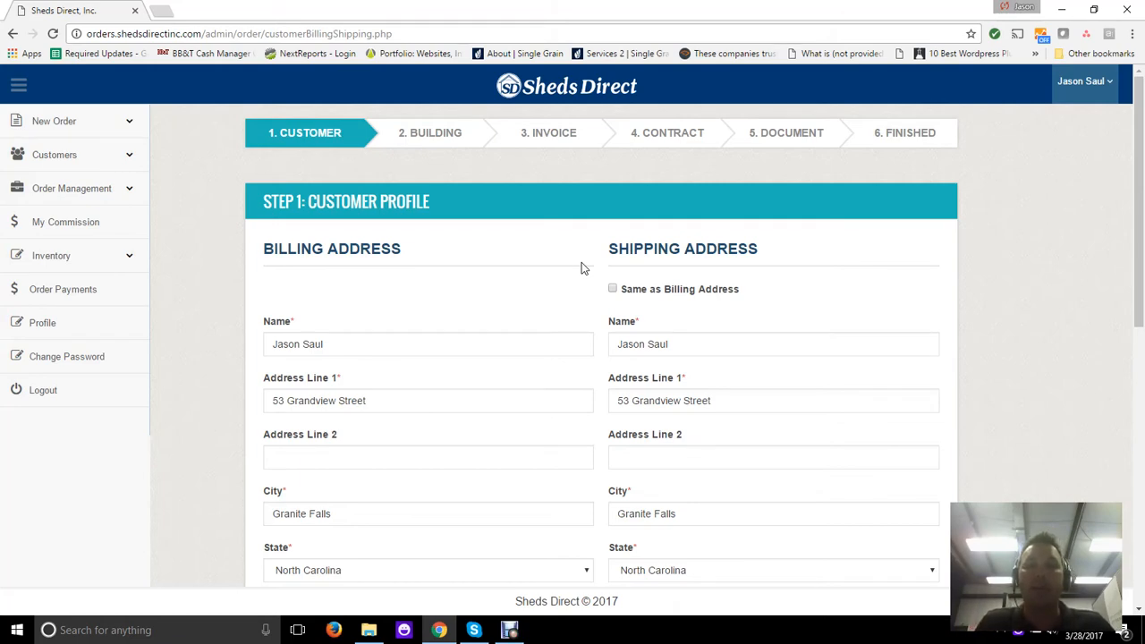
pyautogui.scroll(-2, 573, 304)
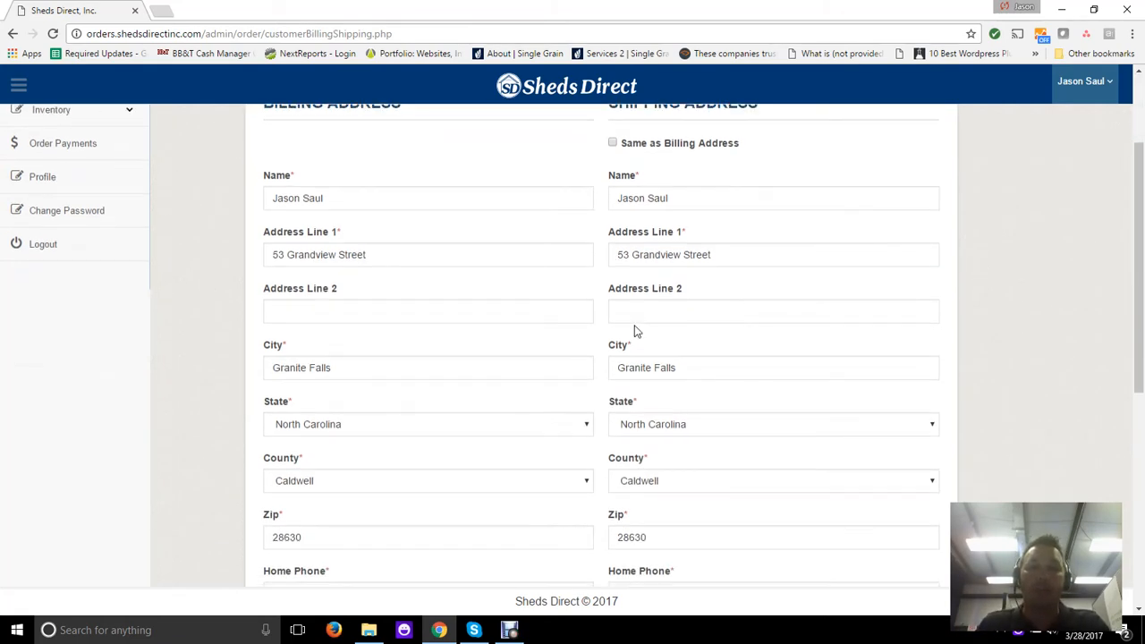
pyautogui.scroll(-1, 634, 331)
pyautogui.scroll(3, 564, 319)
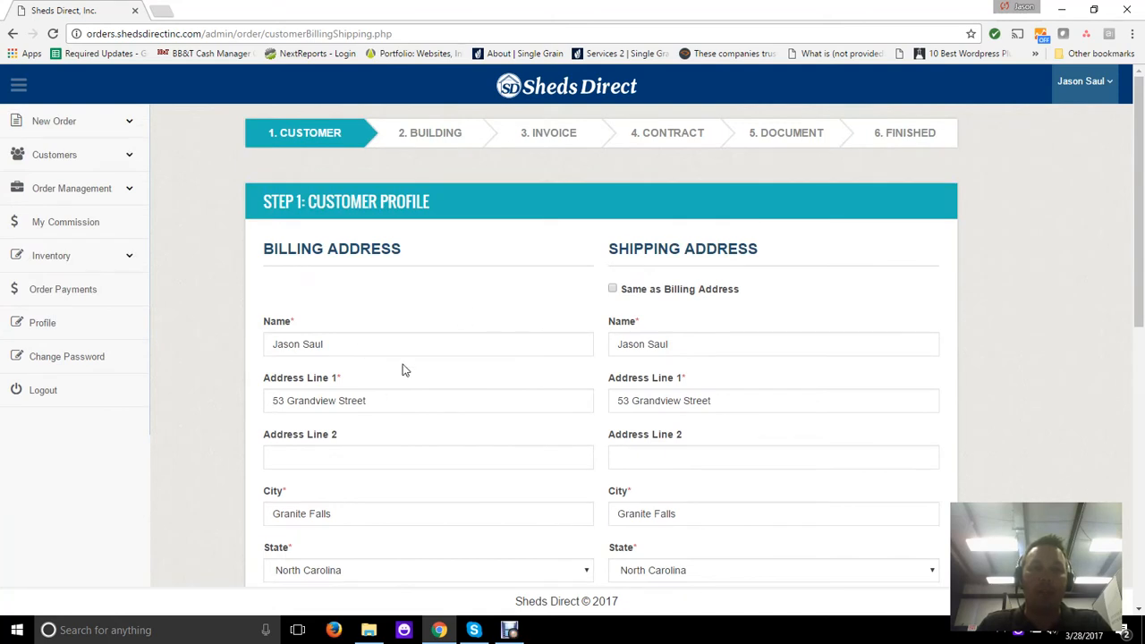
pyautogui.scroll(-1, 456, 299)
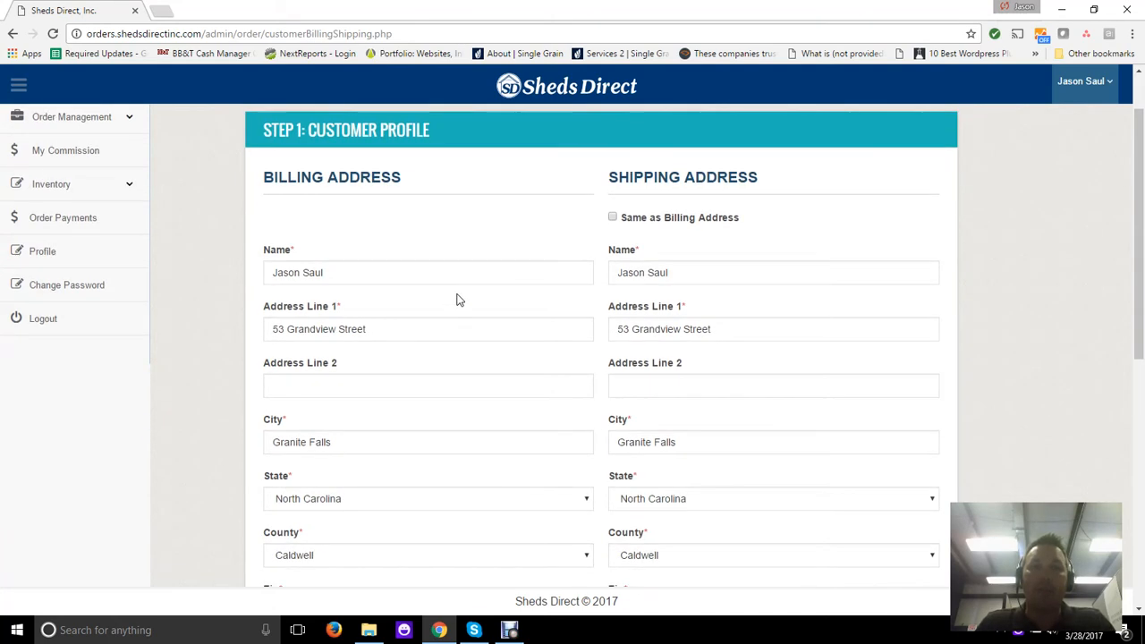
pyautogui.scroll(-4, 456, 299)
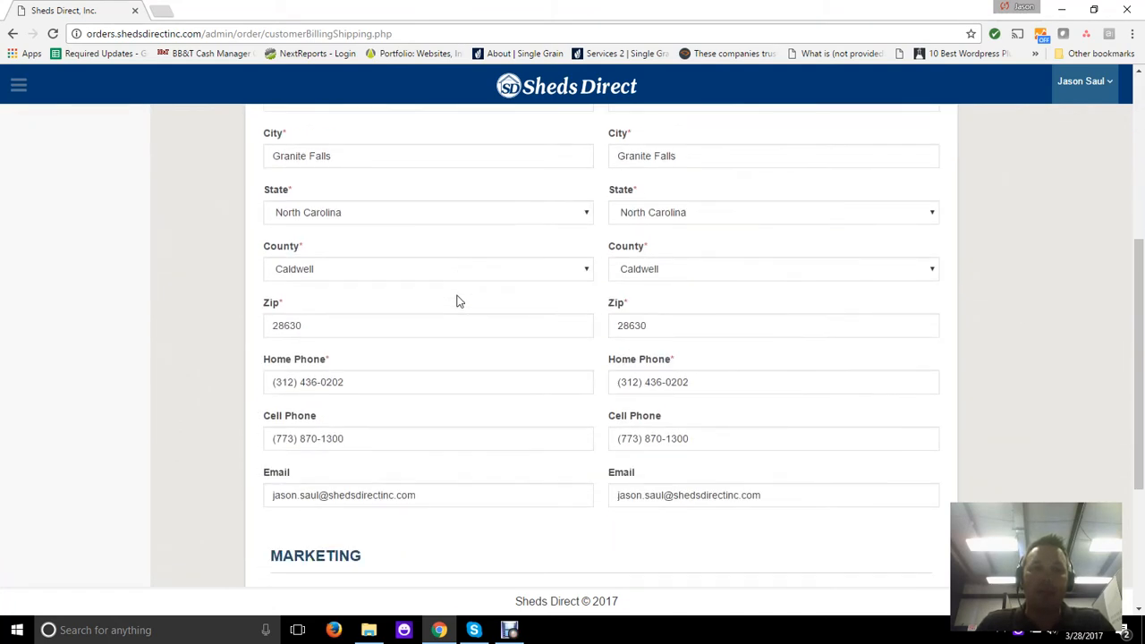
pyautogui.scroll(-1, 457, 302)
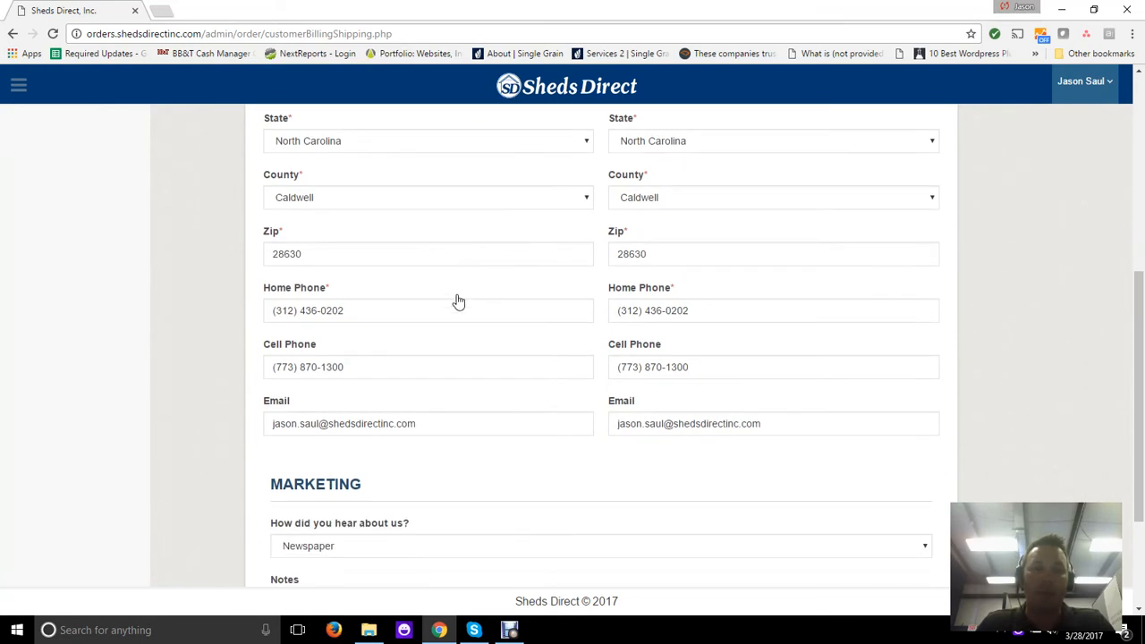
pyautogui.scroll(-1, 457, 301)
# - Mark the shipping address as same as the billing address and submit the customer profile to reach the building details
pyautogui.scroll(7, 456, 302)
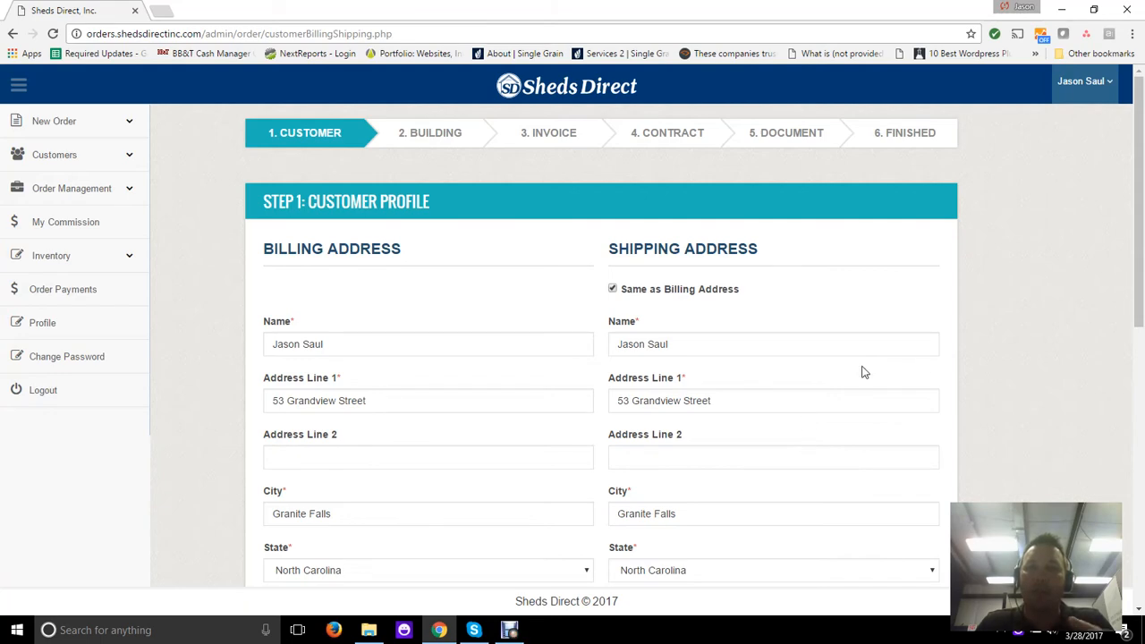
pyautogui.scroll(-6, 985, 373)
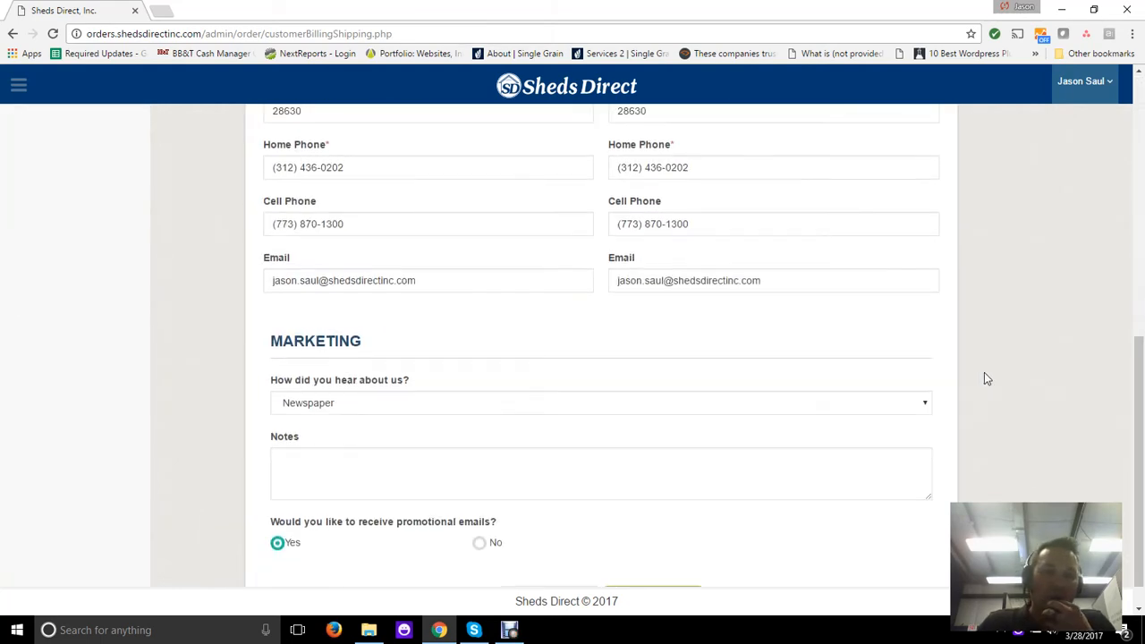
pyautogui.click(420, 369)
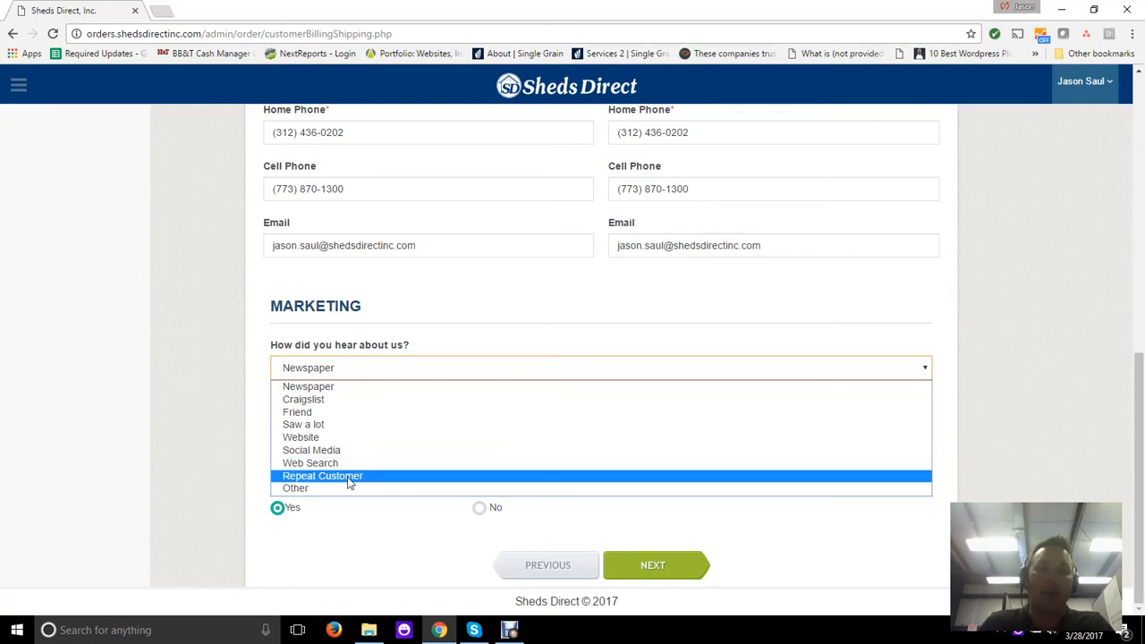
pyautogui.click(230, 431)
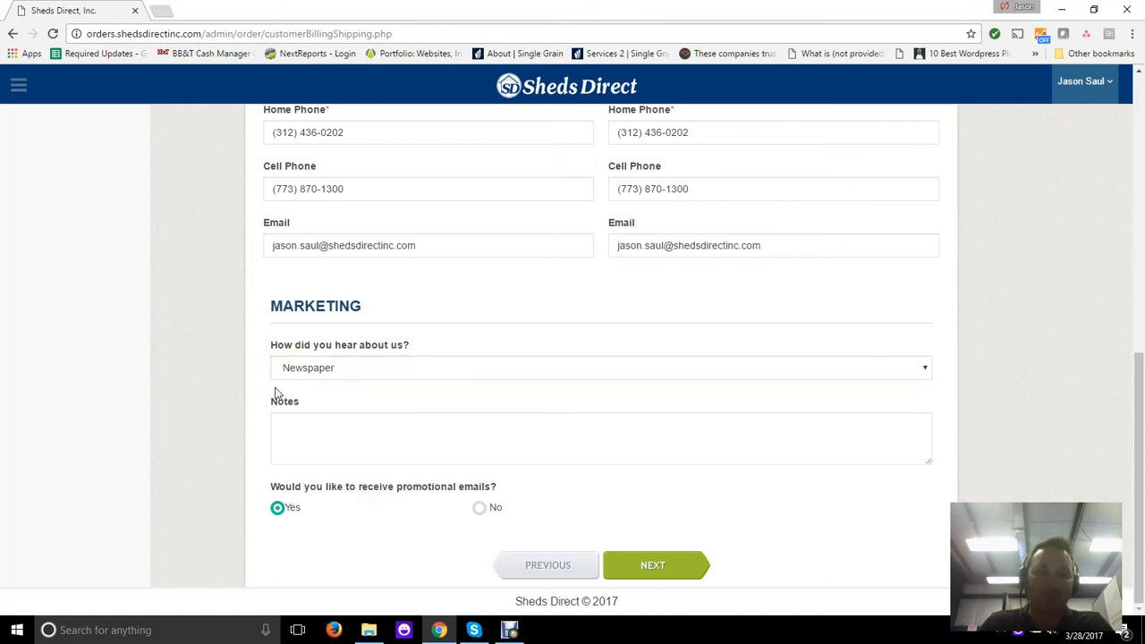
pyautogui.click(307, 428)
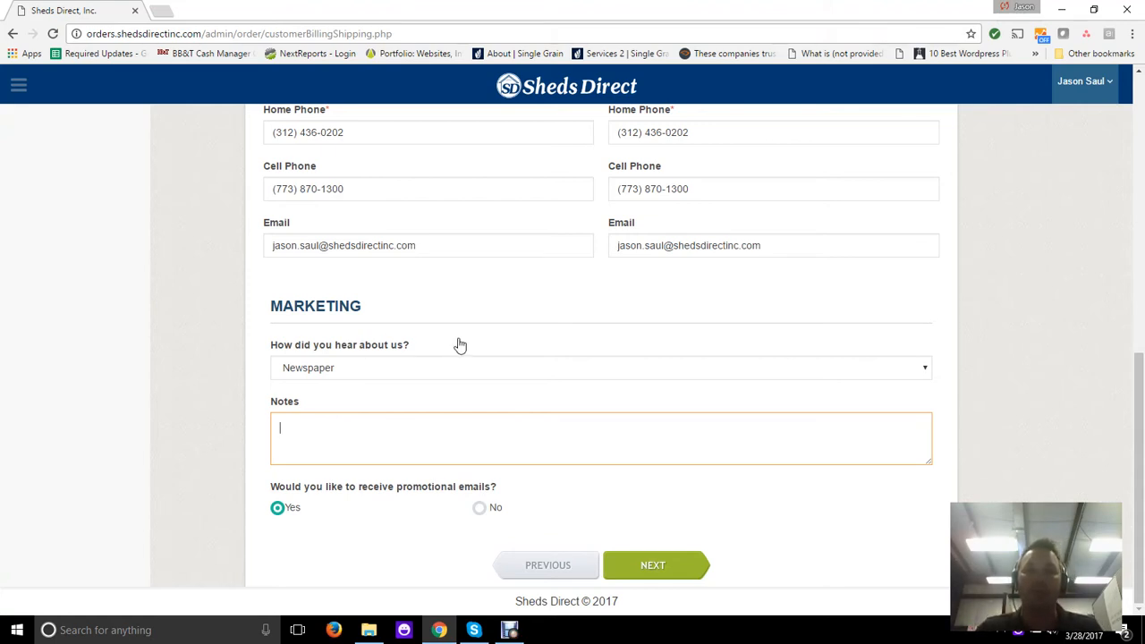
pyautogui.click(640, 568)
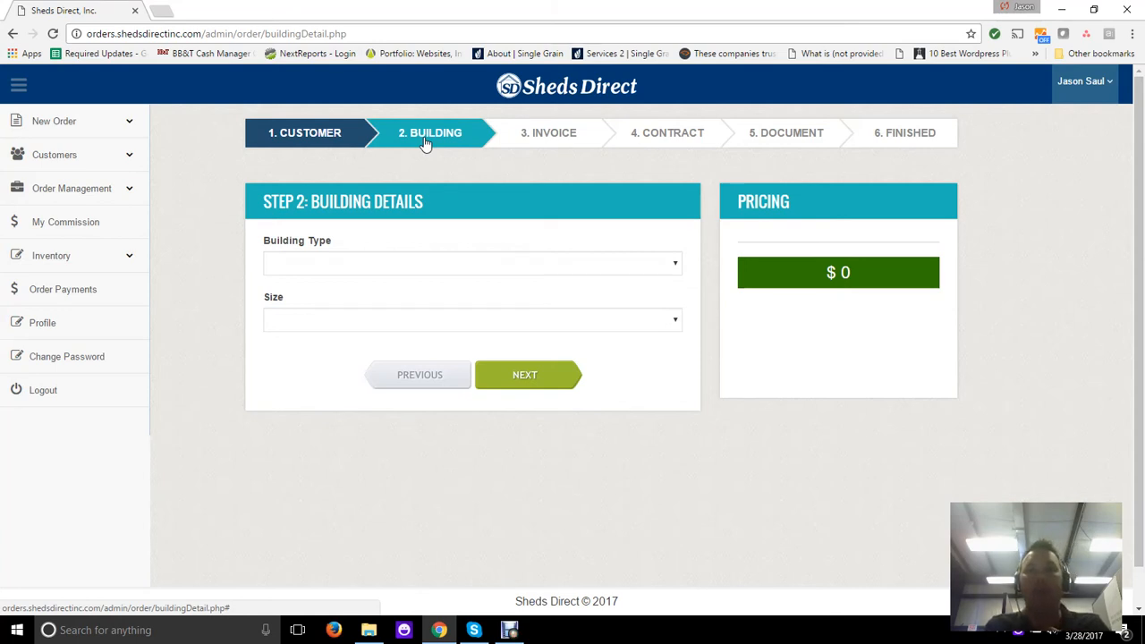
# - Choose the Vinyl Deluxe building type in size 14 X 20 and continue to the roof options
pyautogui.click(390, 265)
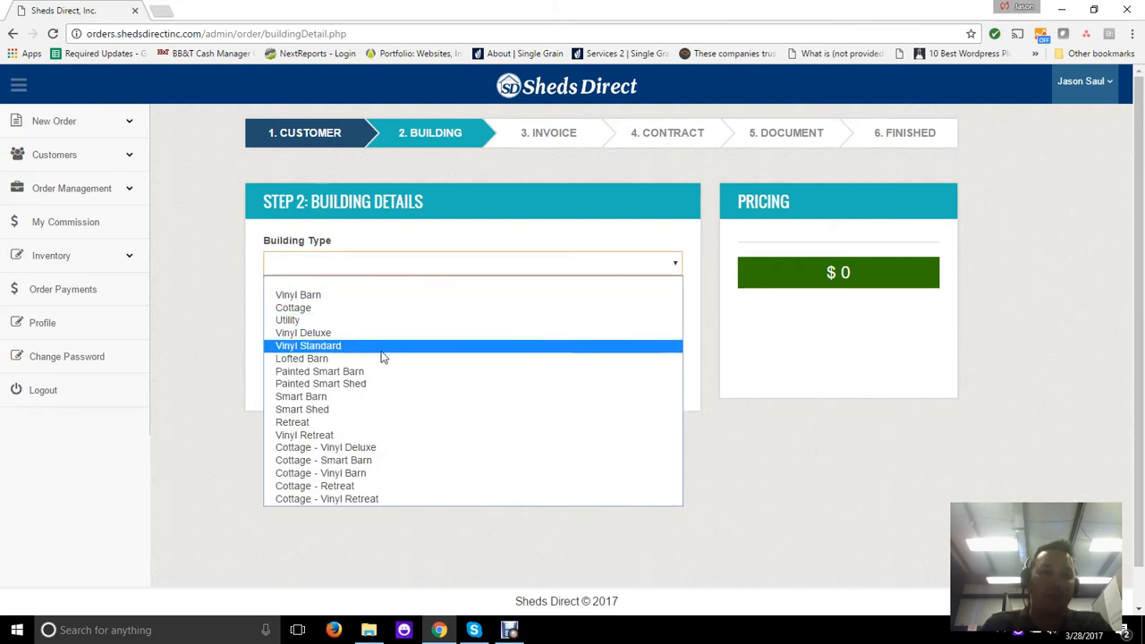
pyautogui.click(360, 333)
pyautogui.click(349, 321)
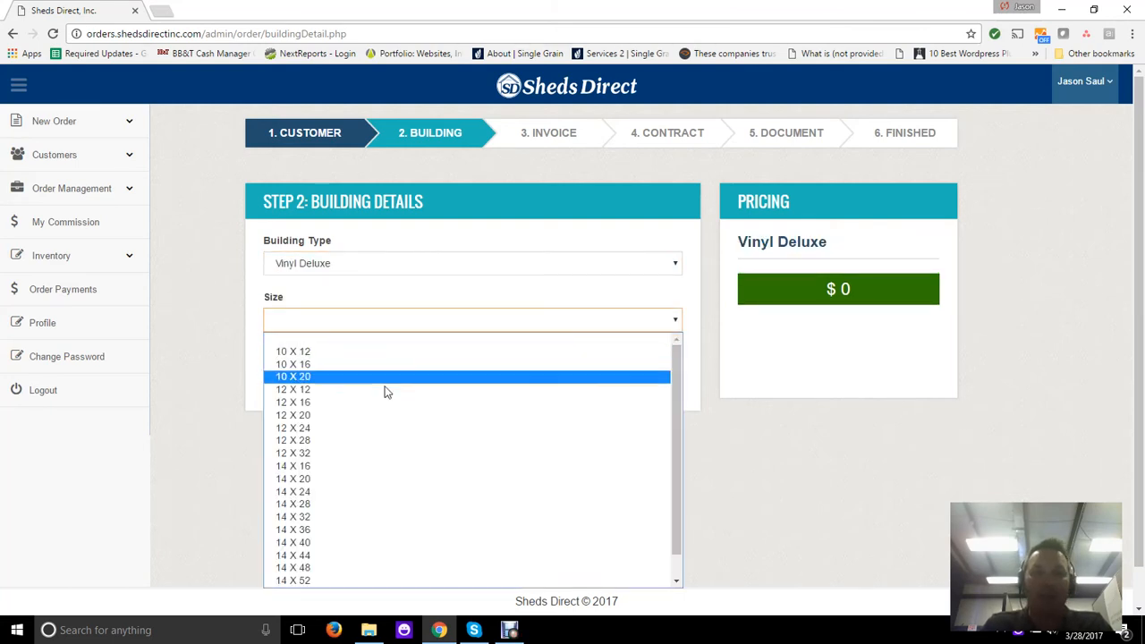
pyautogui.click(398, 480)
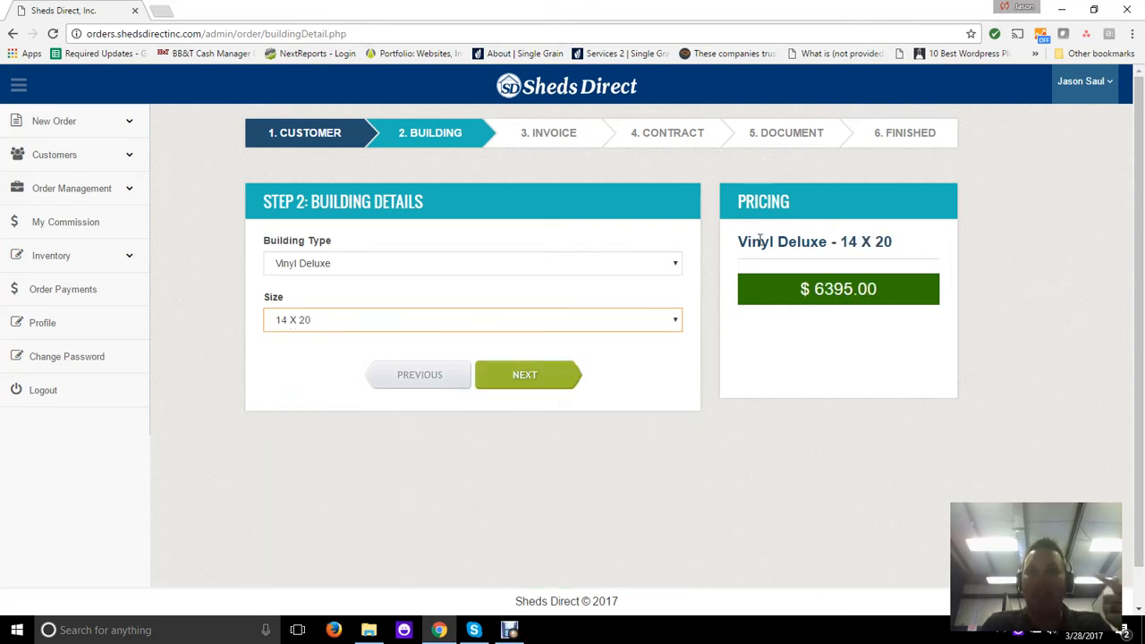
pyautogui.moveTo(733, 256); pyautogui.dragTo(946, 235)
pyautogui.click(944, 237)
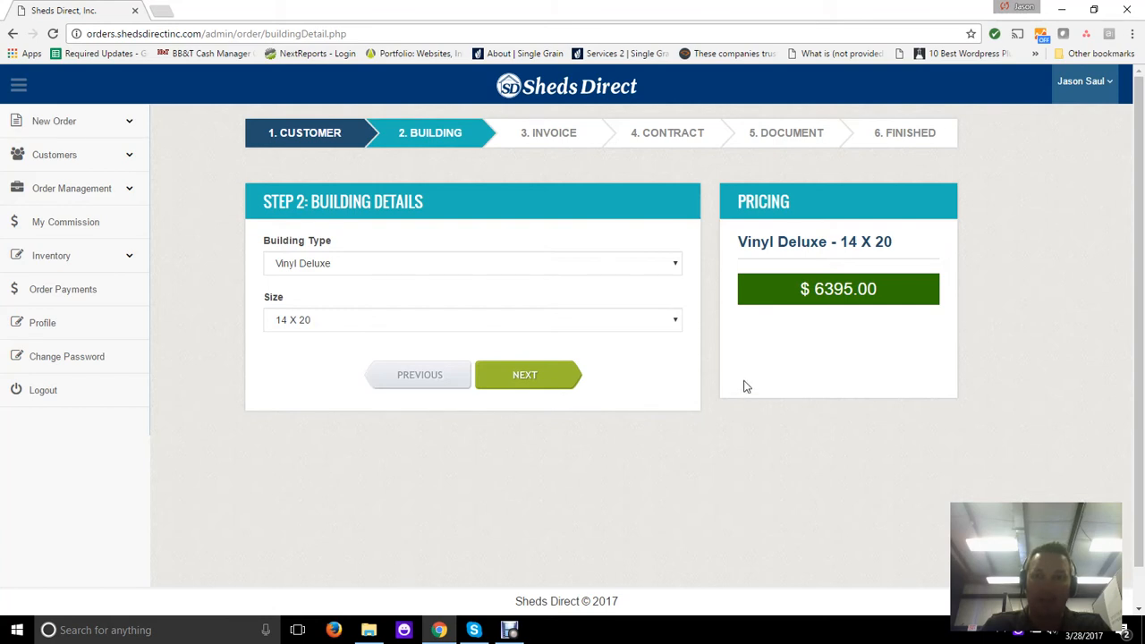
pyautogui.click(540, 375)
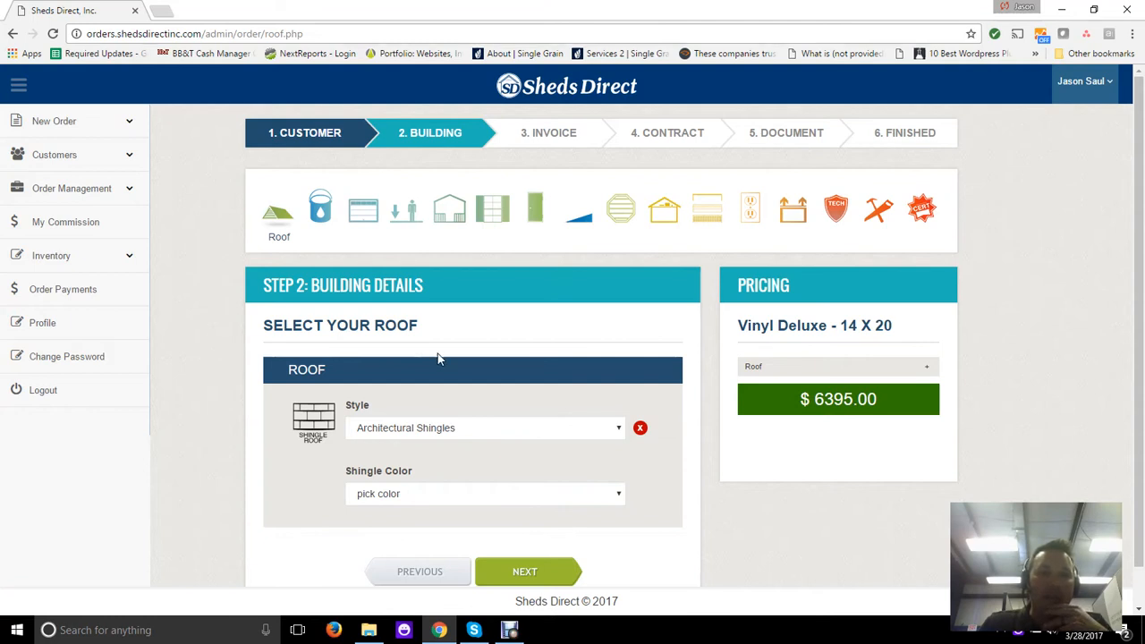
# - Set the roof style to Metal Roof and its color to Red
pyautogui.scroll(-1, 434, 371)
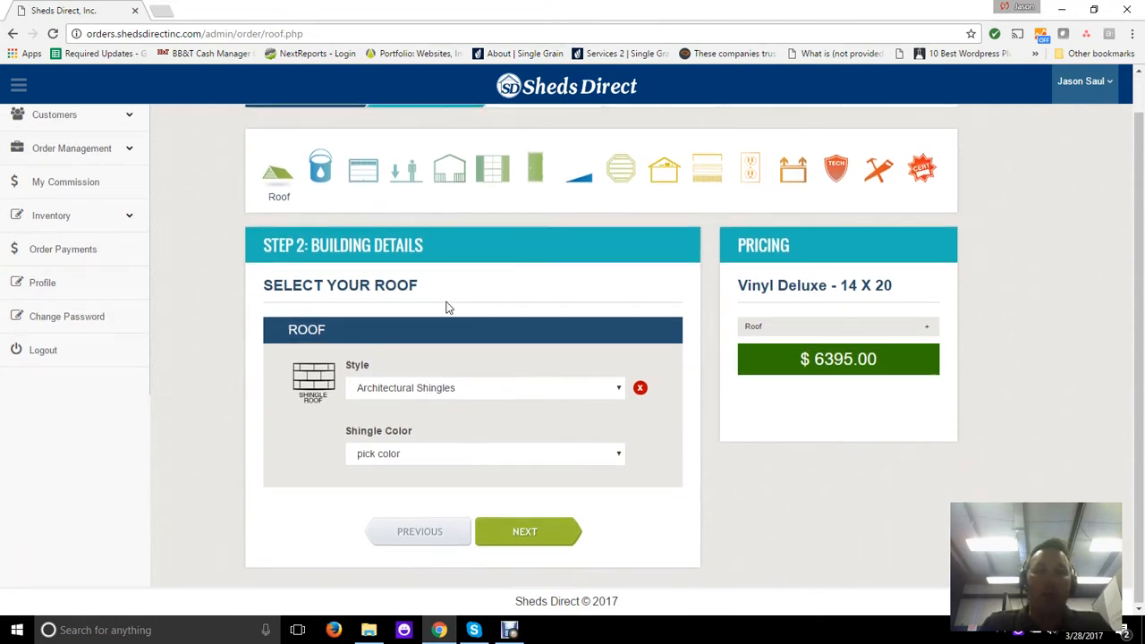
pyautogui.scroll(1, 447, 307)
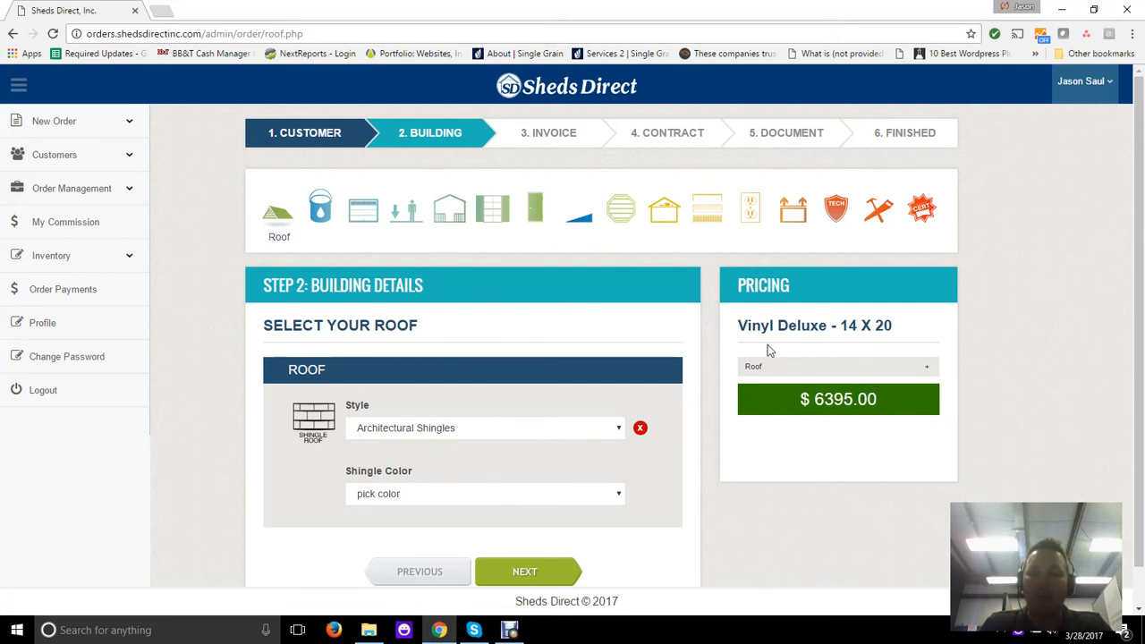
pyautogui.scroll(-1, 688, 409)
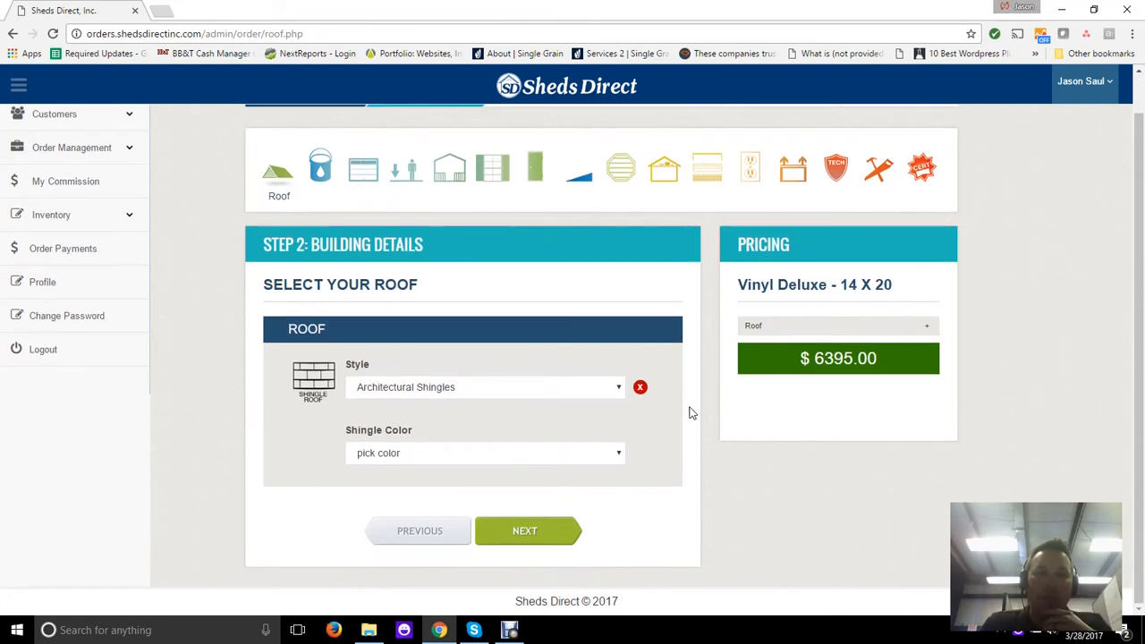
pyautogui.click(501, 394)
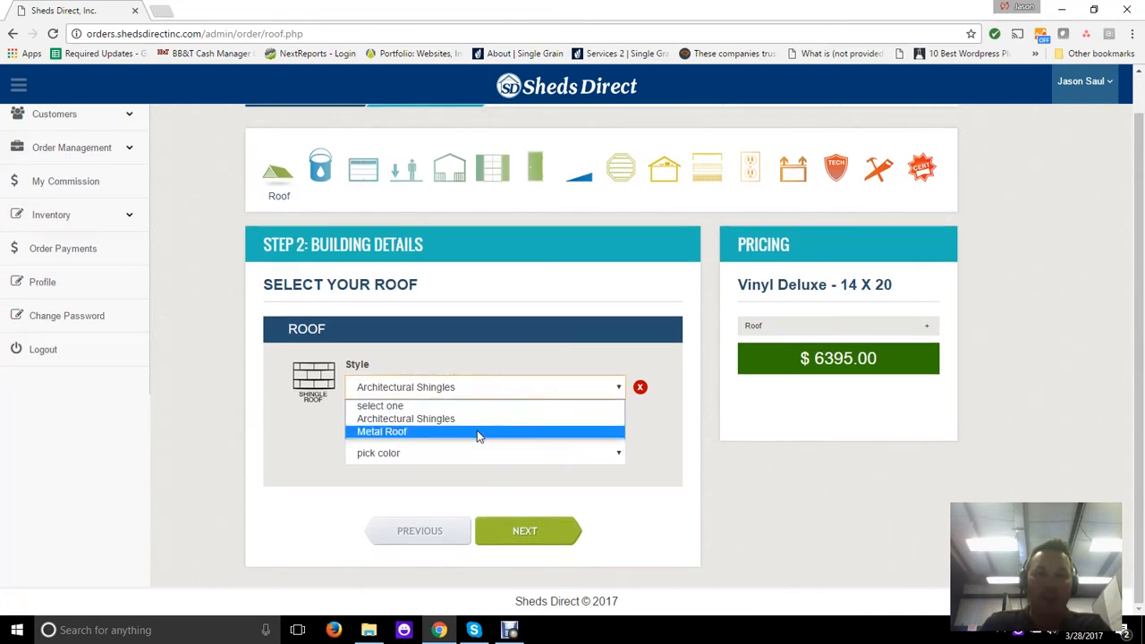
pyautogui.click(477, 434)
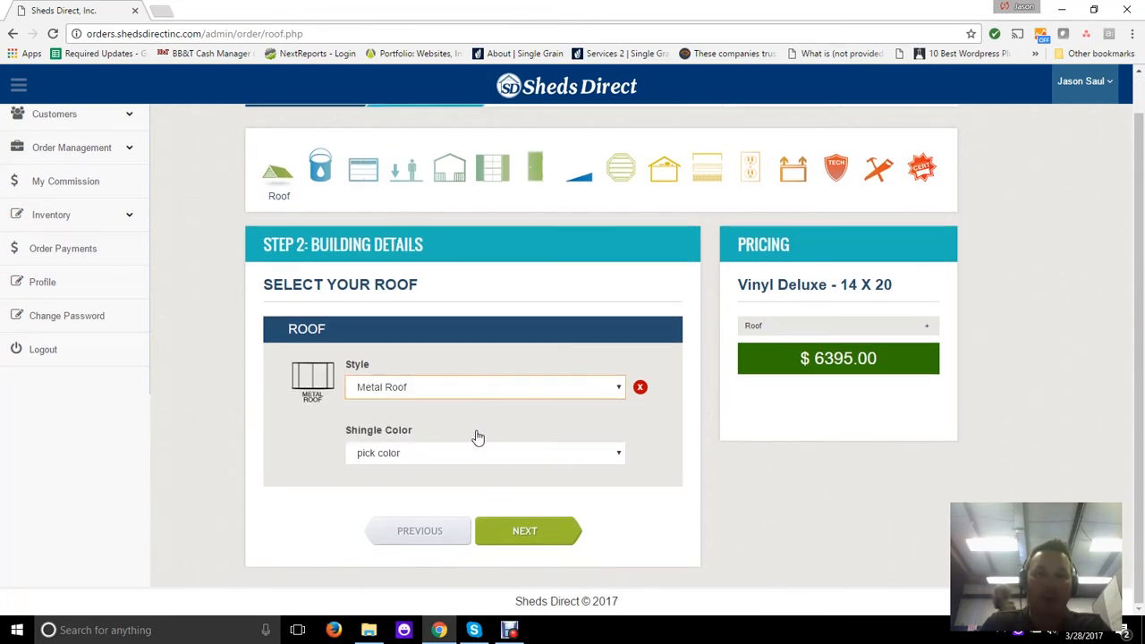
pyautogui.click(538, 454)
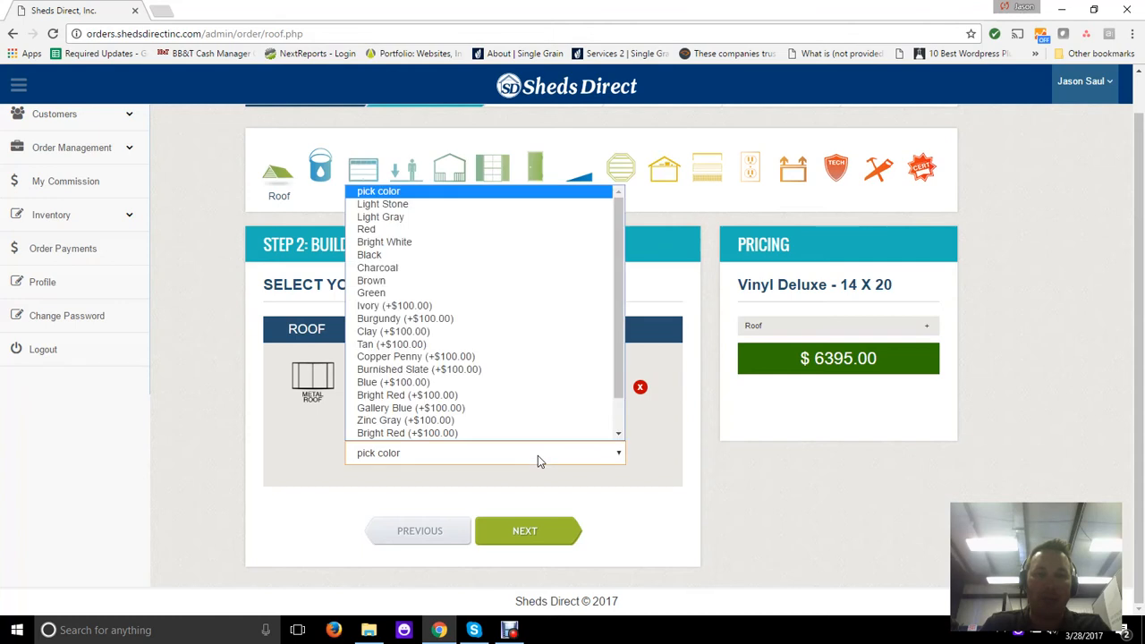
pyautogui.click(483, 230)
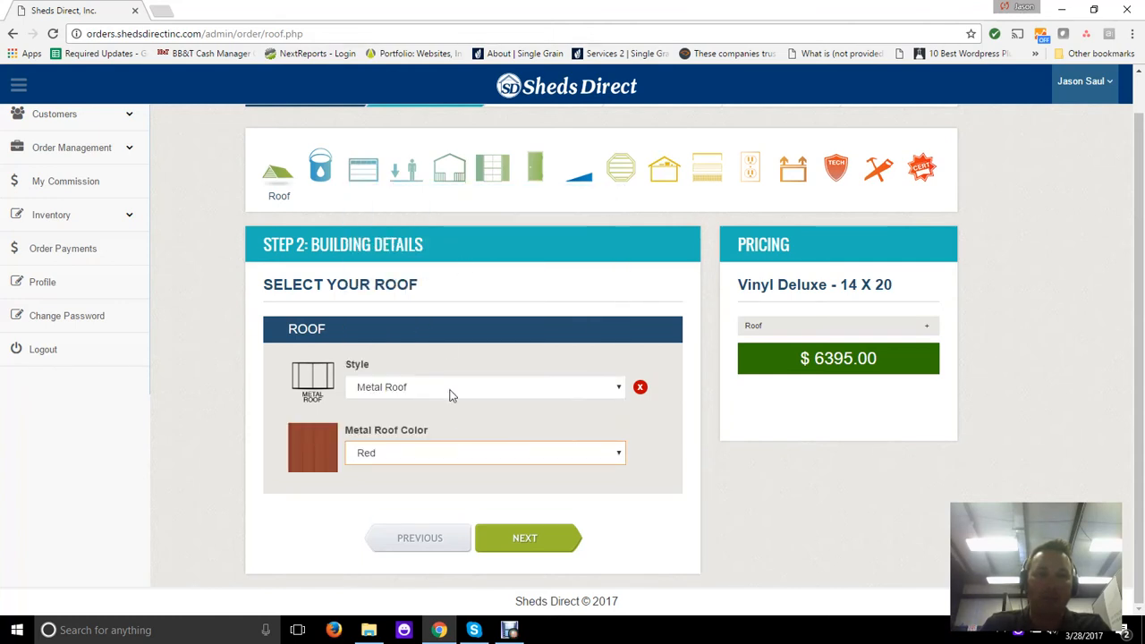
# - Preview the metal roof color in Green, settle on Light Stone, and continue to the building colors
pyautogui.click(475, 464)
pyautogui.click(433, 298)
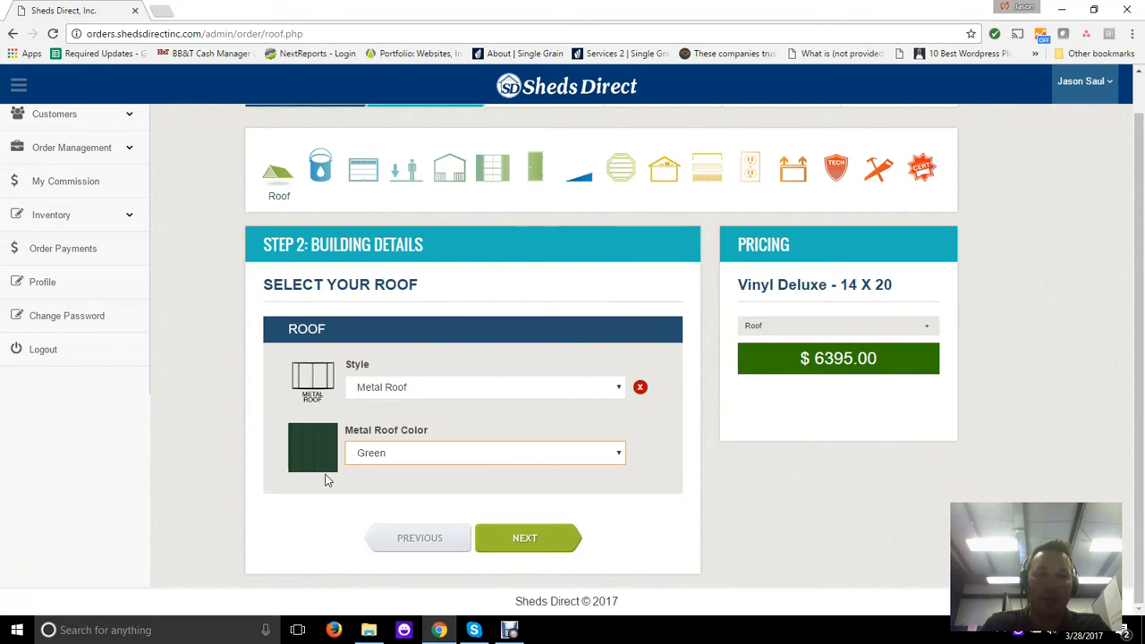
pyautogui.click(404, 454)
pyautogui.click(449, 208)
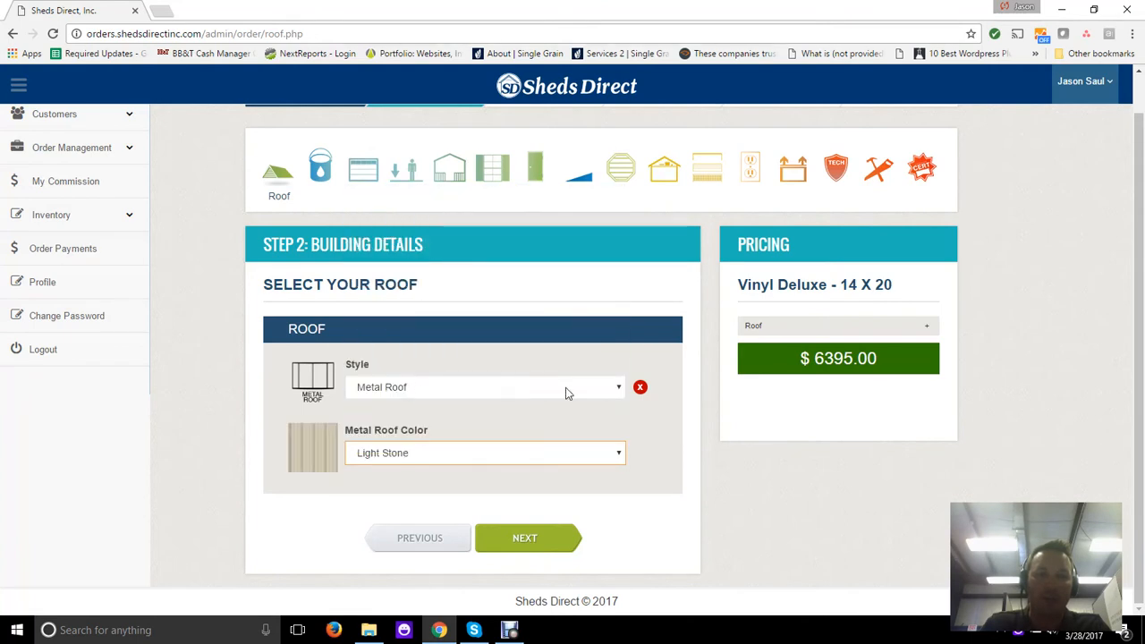
pyautogui.click(525, 540)
# - Set the main vinyl color to Cream and the vinyl trim color to White, and continue to the garage door options
pyautogui.scroll(-1, 637, 361)
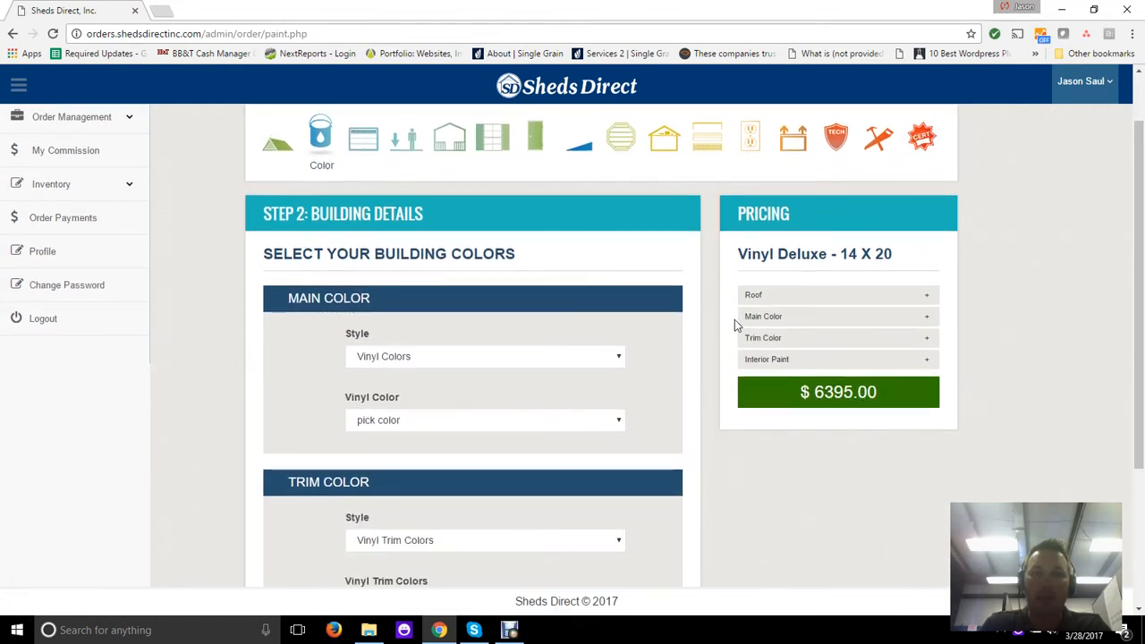
pyautogui.click(479, 418)
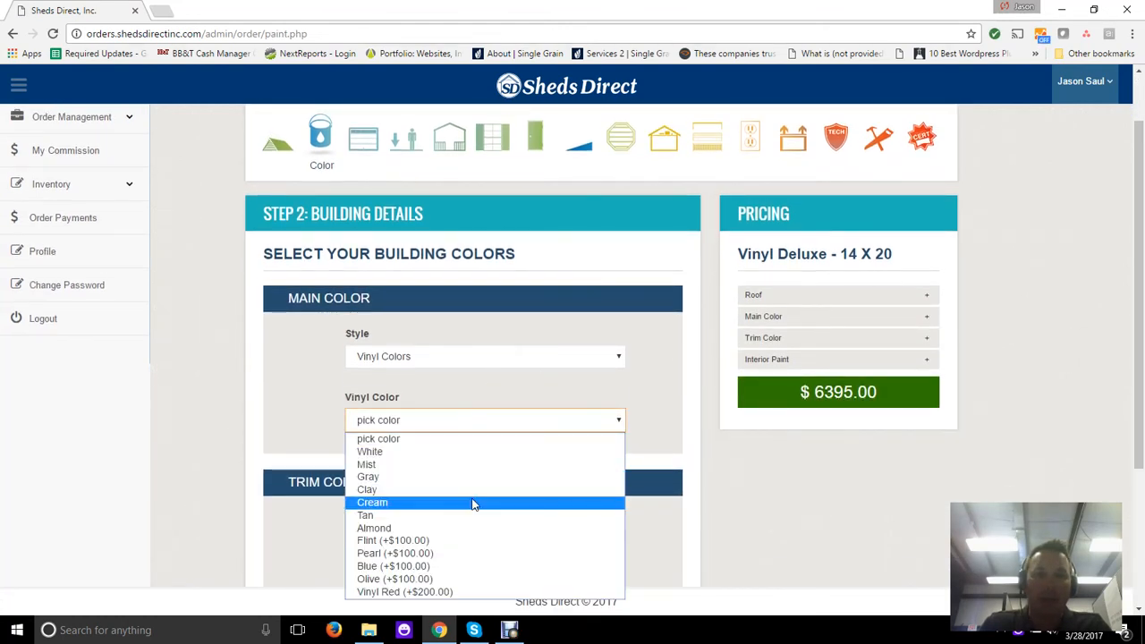
pyautogui.click(473, 502)
pyautogui.scroll(-3, 626, 327)
pyautogui.click(481, 396)
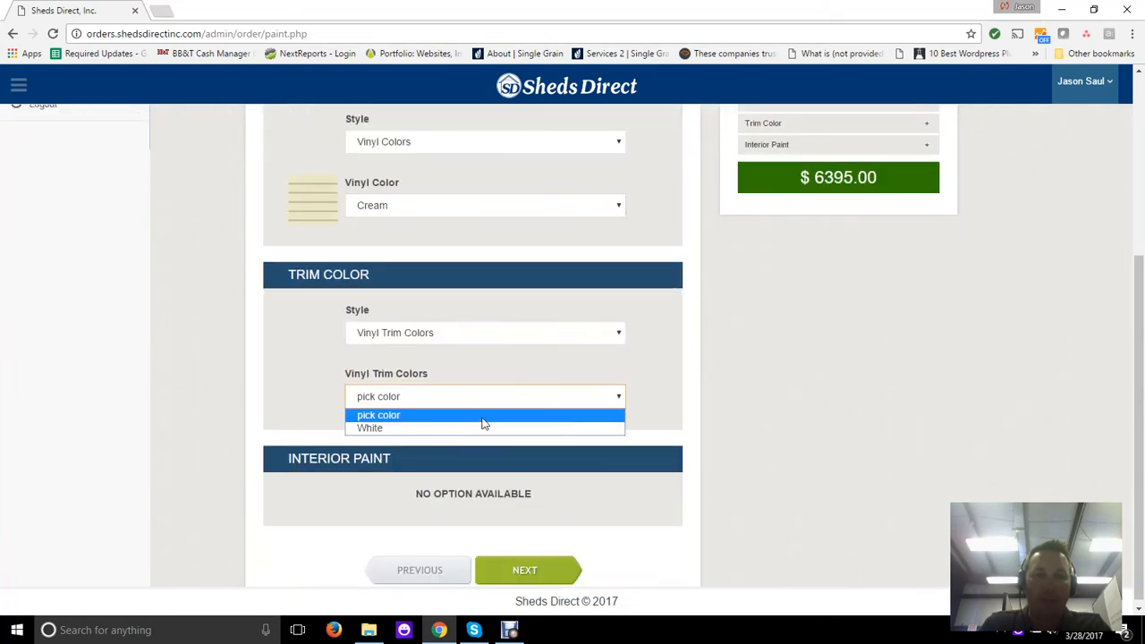
pyautogui.click(483, 428)
pyautogui.scroll(-1, 700, 384)
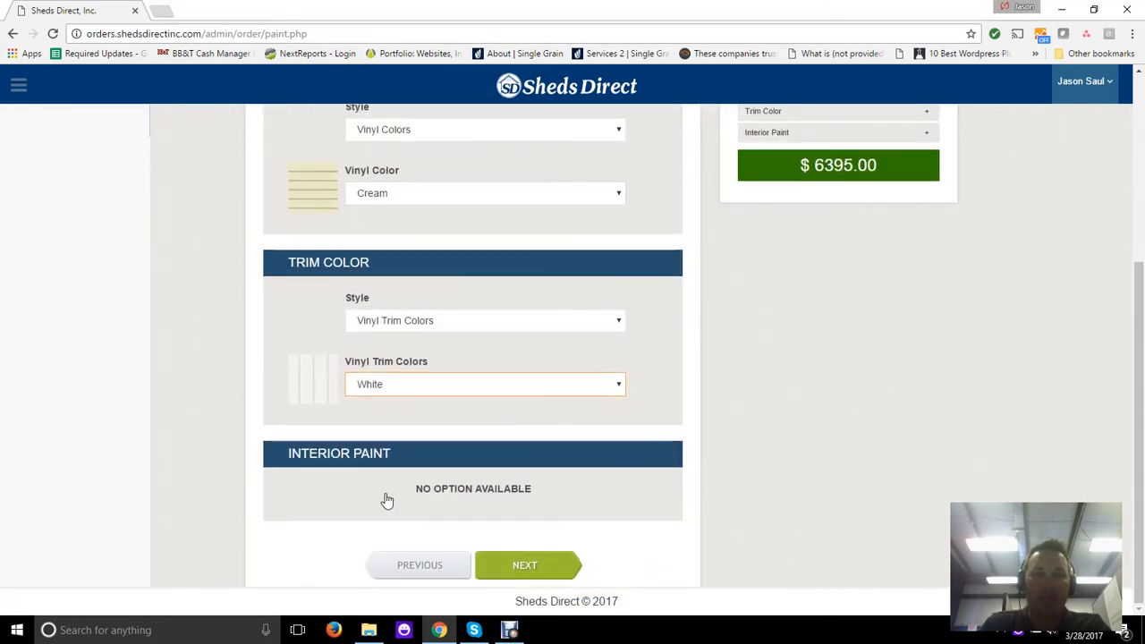
pyautogui.click(526, 575)
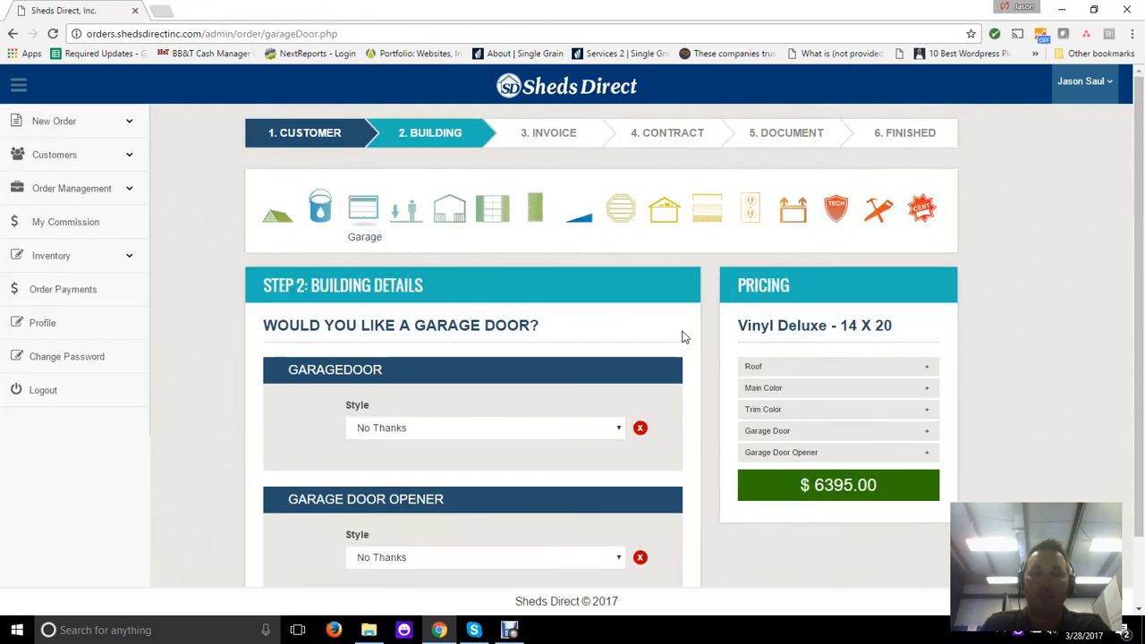
# - Review the roof, main color, trim color, garage door and opener details in the pricing summary, and collapse the roof and color entries
pyautogui.scroll(-1, 684, 336)
pyautogui.scroll(1, 685, 334)
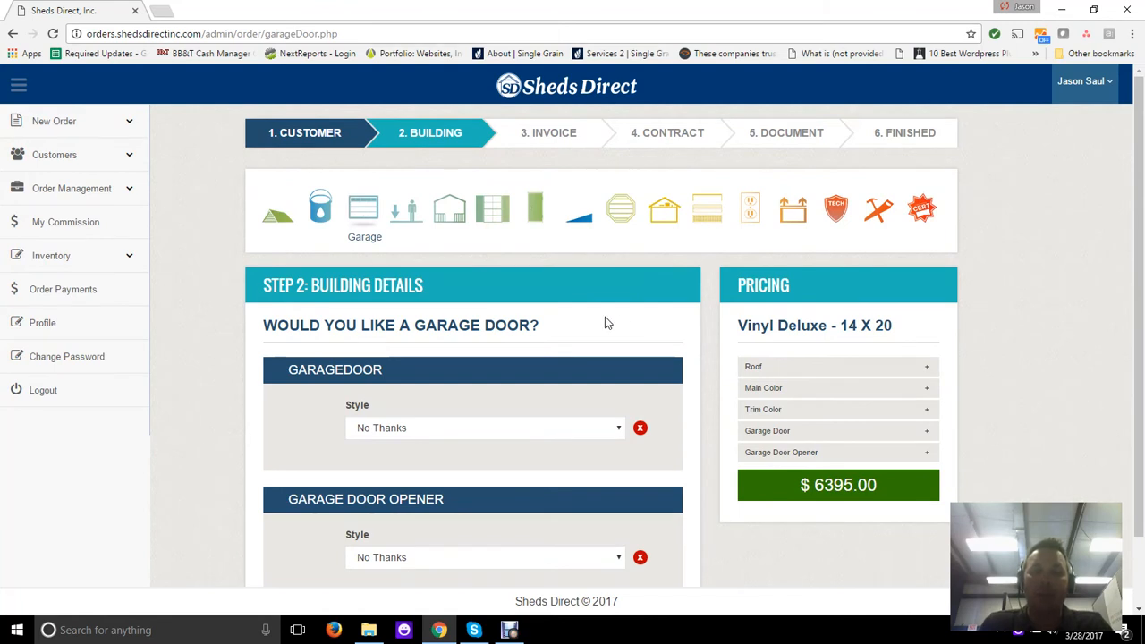
pyautogui.click(898, 393)
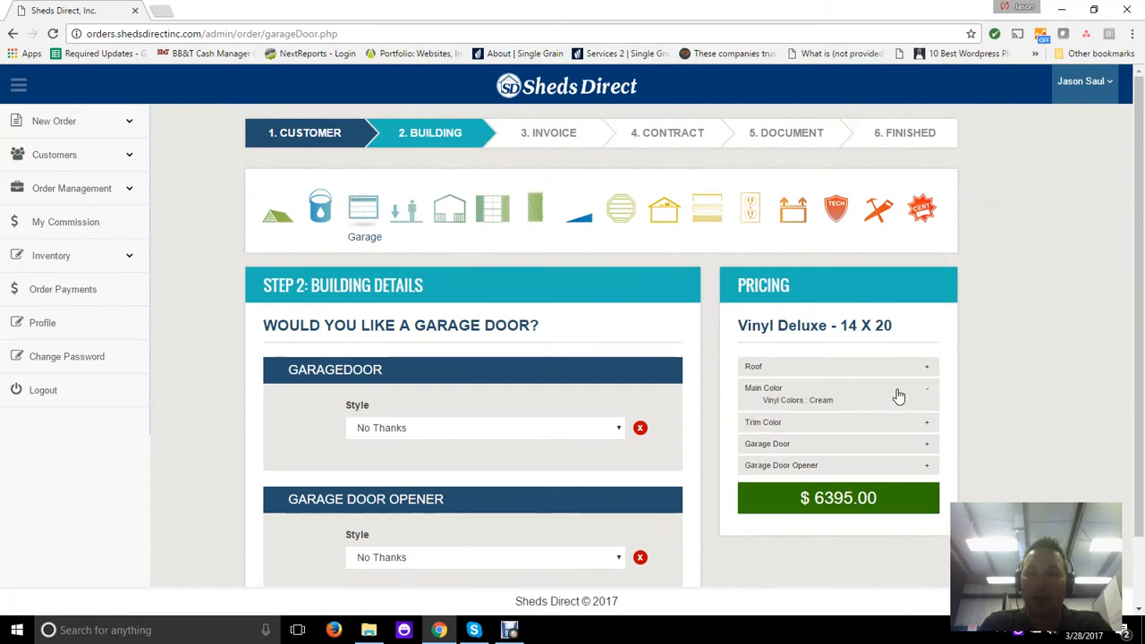
pyautogui.click(848, 426)
pyautogui.click(865, 458)
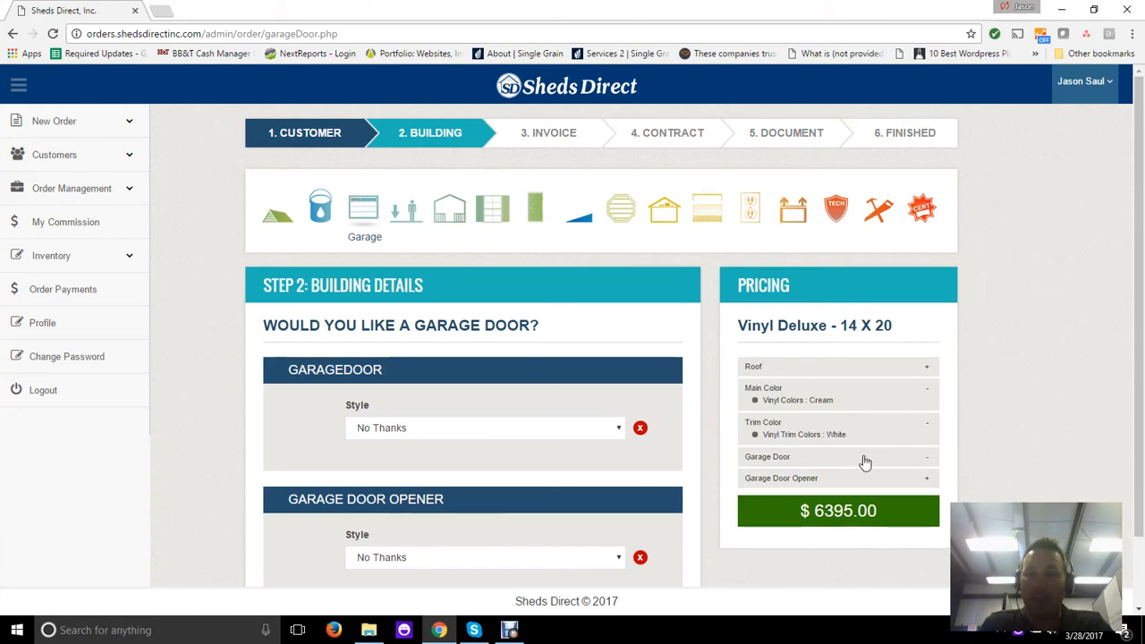
pyautogui.click(826, 483)
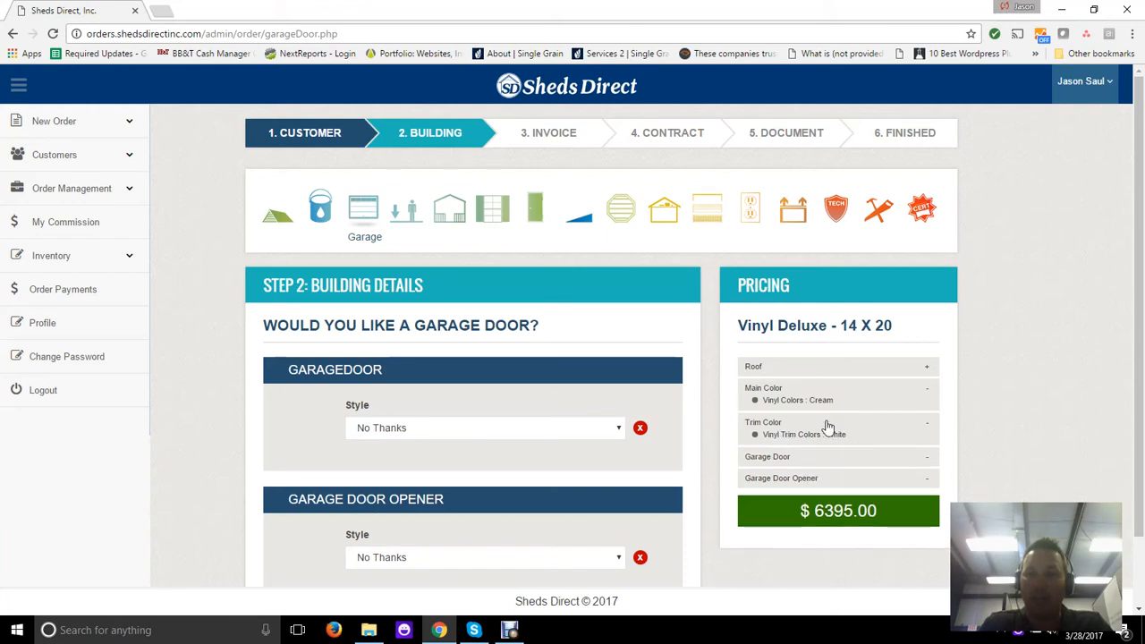
pyautogui.click(815, 371)
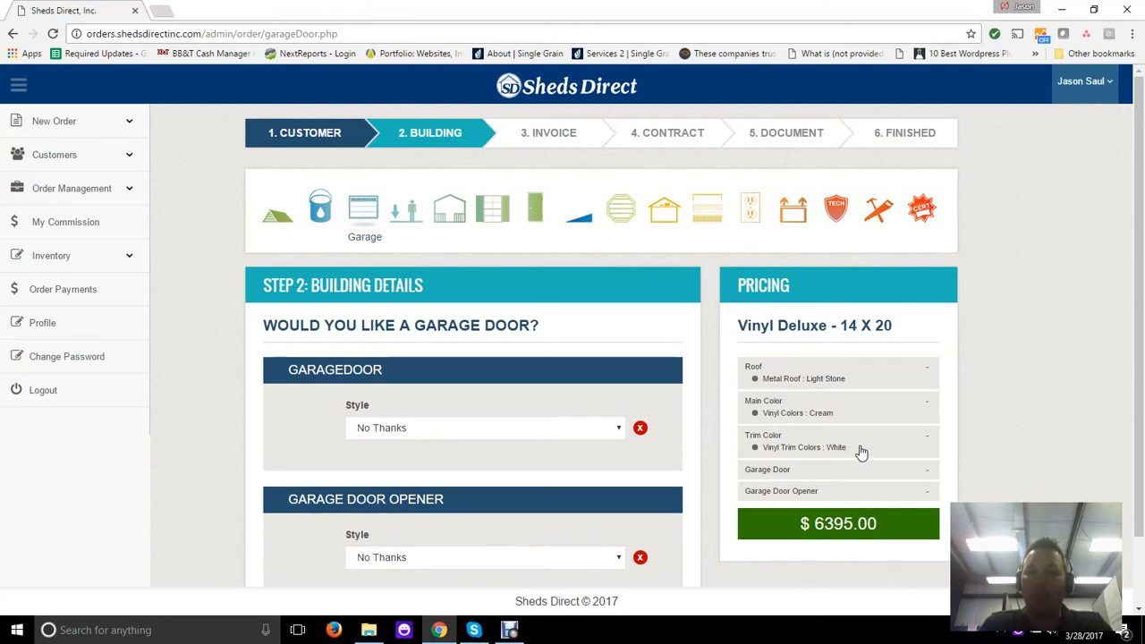
pyautogui.click(913, 376)
pyautogui.click(899, 401)
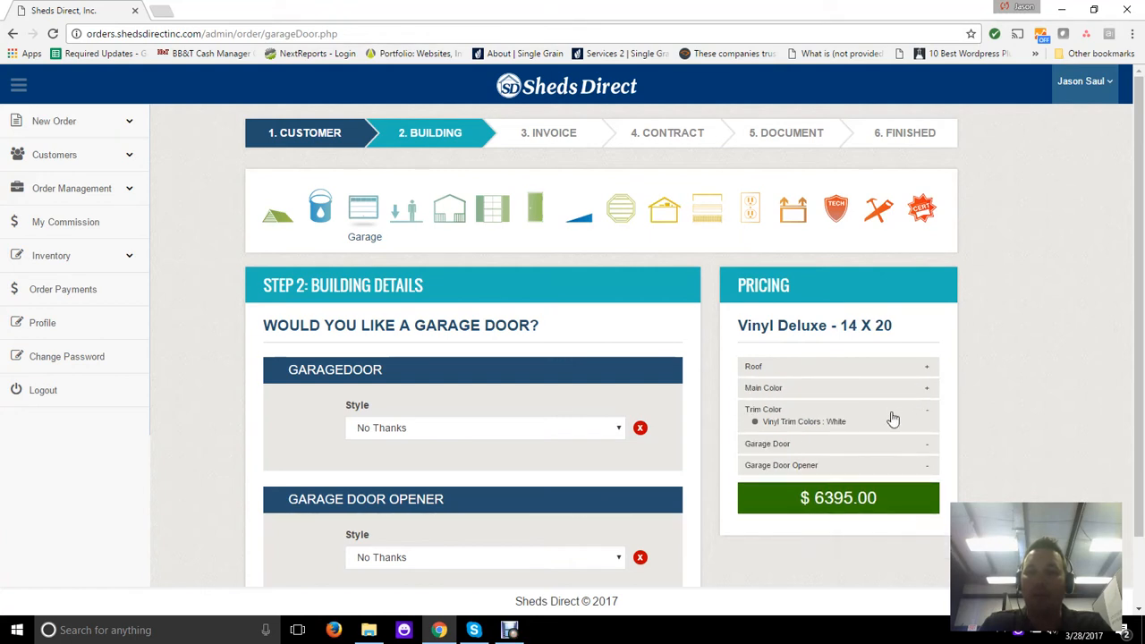
pyautogui.click(890, 412)
# - Add a 9' Wide Garage Door with the Carriage Style Door, Stockton Windows and Insulated Garage Door options
pyautogui.scroll(-1, 1009, 386)
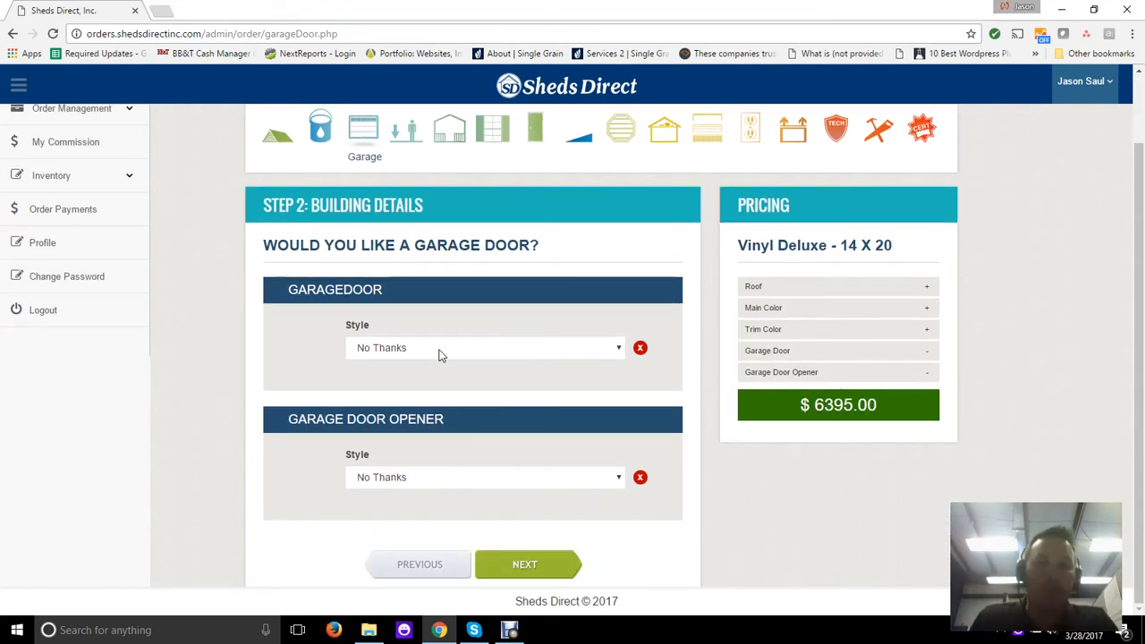
pyautogui.click(495, 357)
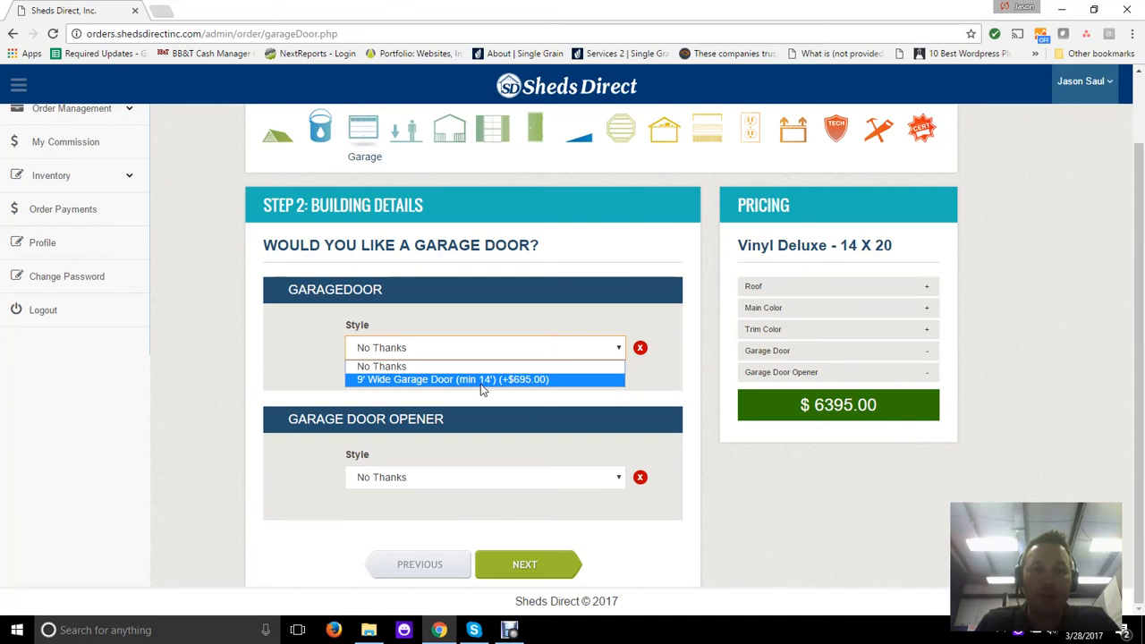
pyautogui.click(483, 380)
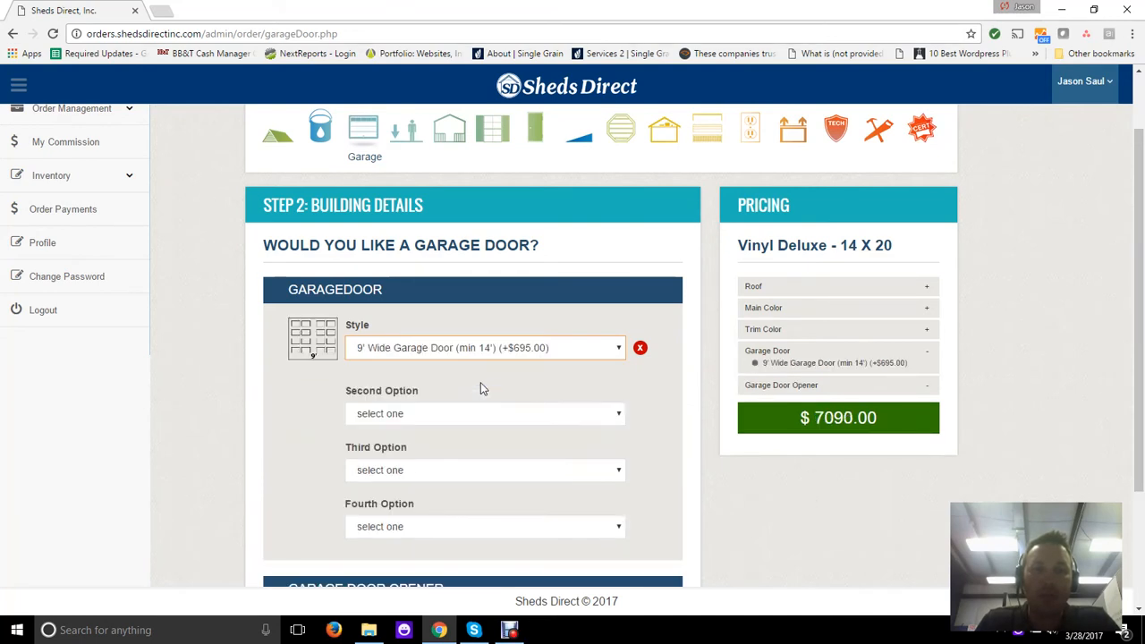
pyautogui.click(528, 418)
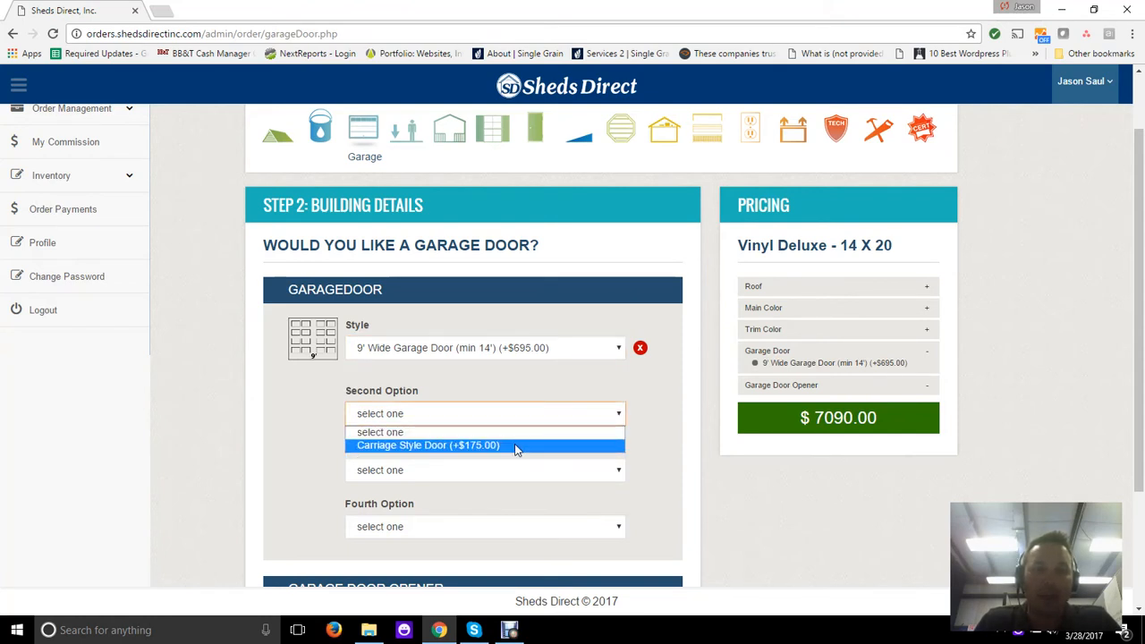
pyautogui.click(516, 446)
pyautogui.click(478, 469)
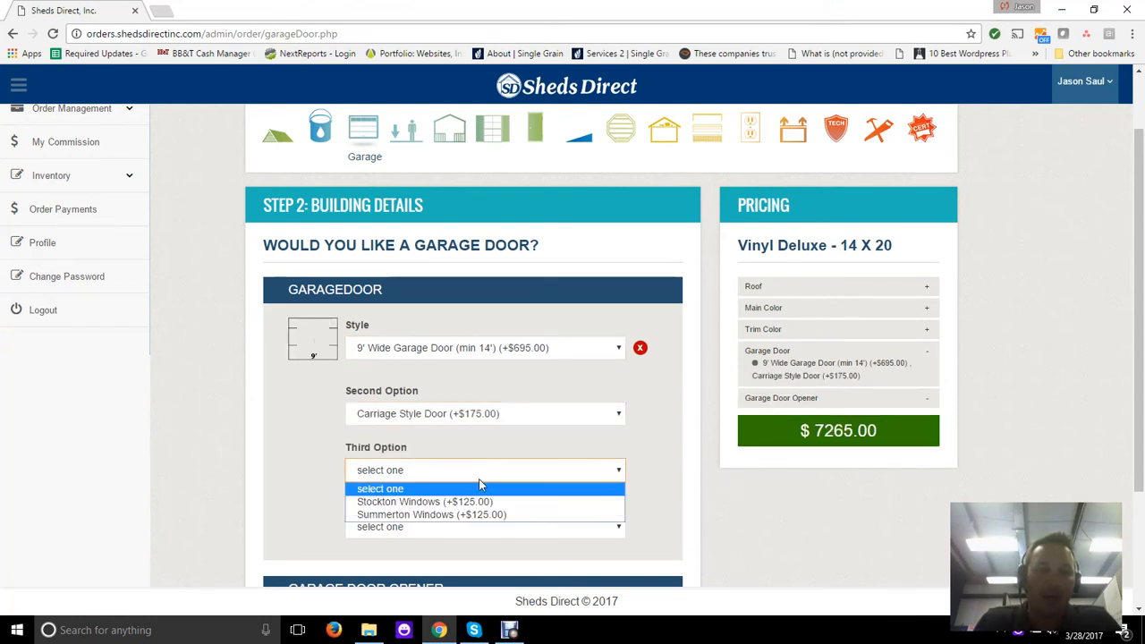
pyautogui.click(479, 502)
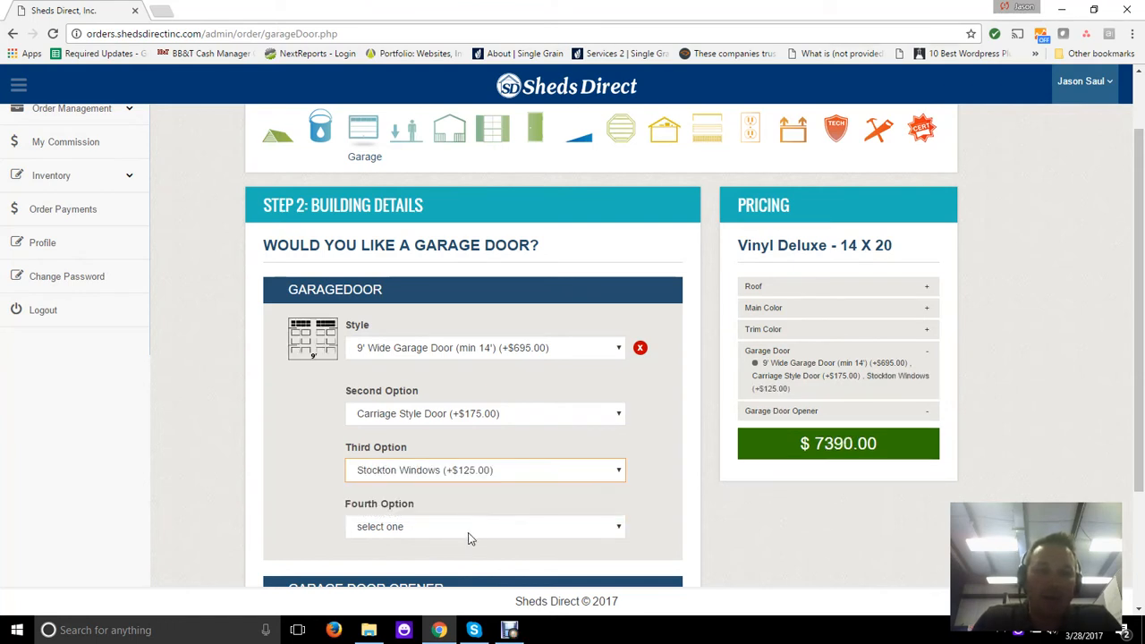
pyautogui.click(468, 535)
pyautogui.click(476, 561)
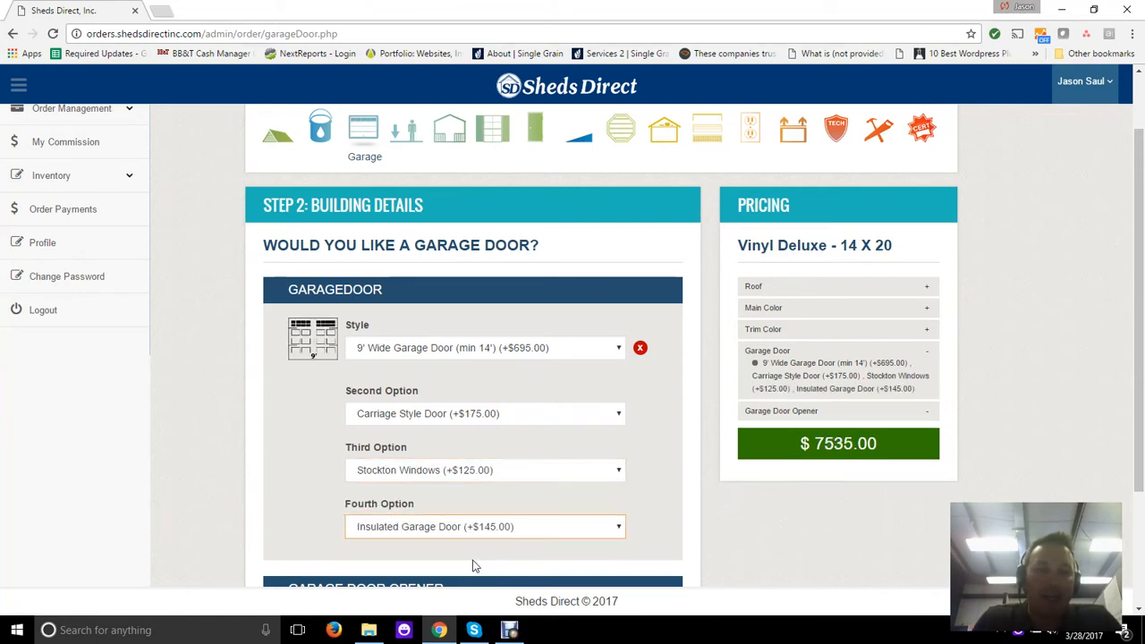
# - Try Summerton Windows as the garage door's third option and switch back to Stockton Windows
pyautogui.click(391, 418)
pyautogui.click(322, 438)
pyautogui.click(388, 474)
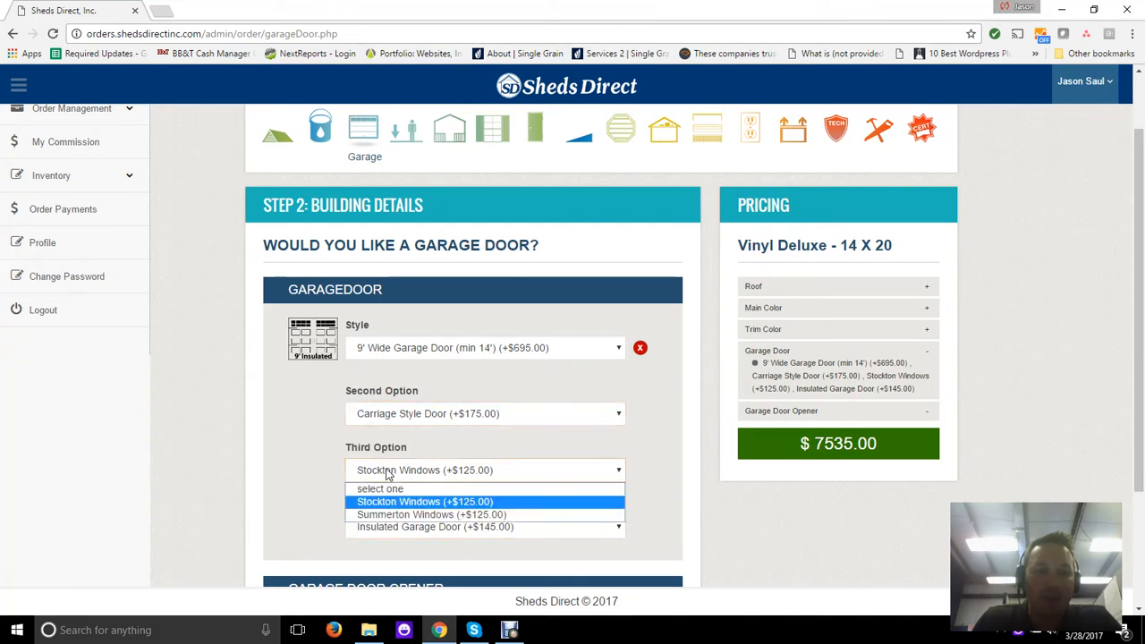
pyautogui.click(391, 516)
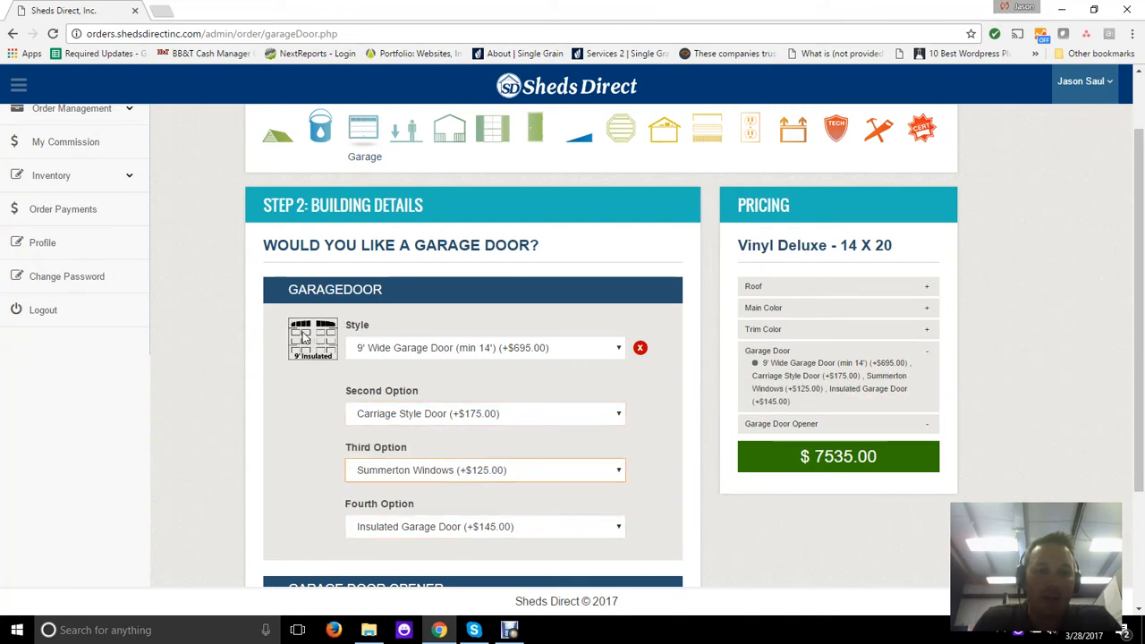
pyautogui.click(396, 474)
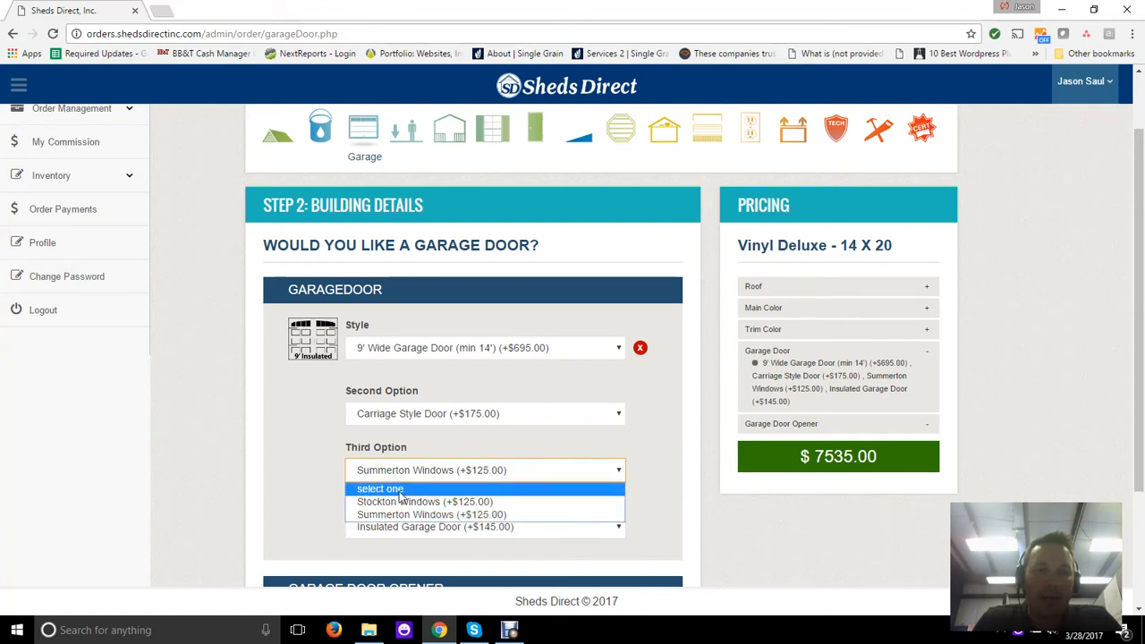
pyautogui.click(402, 504)
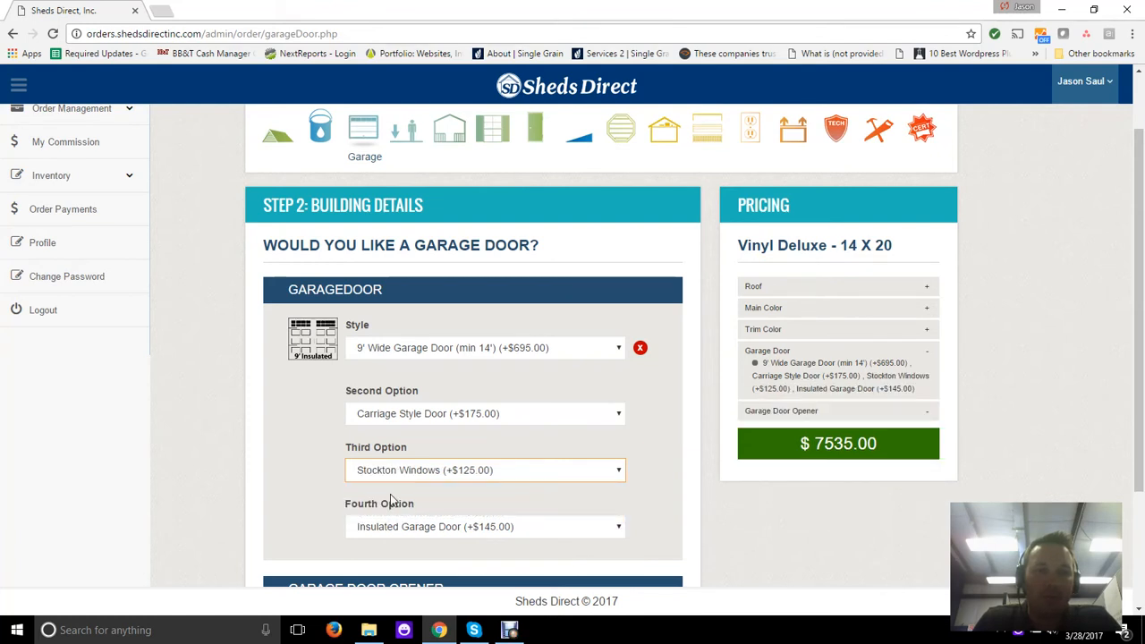
# - Remove the Insulated Garage Door option, keep the garage door opener at No Thanks, and continue to the flooring options
pyautogui.scroll(-1, 301, 456)
pyautogui.click(417, 454)
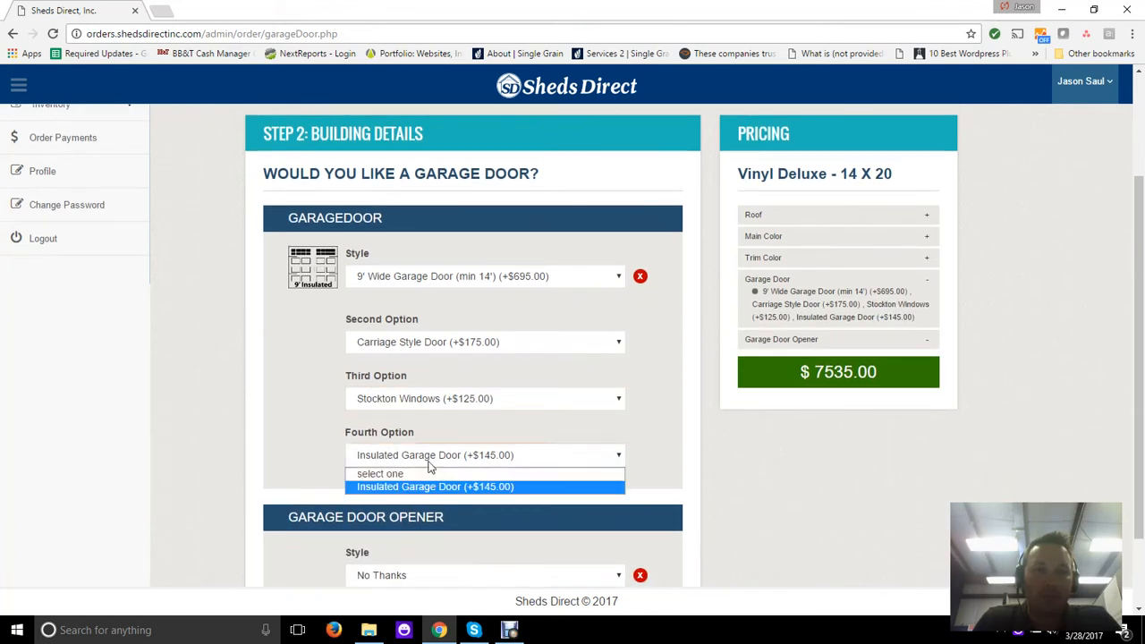
pyautogui.click(419, 476)
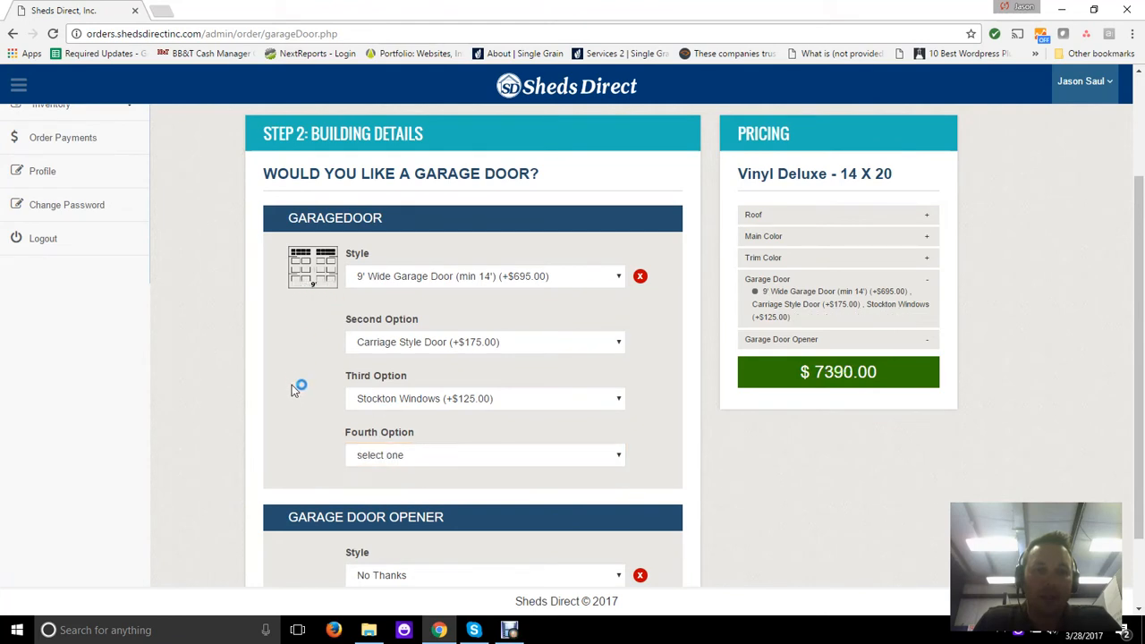
pyautogui.scroll(-1, 295, 393)
pyautogui.click(441, 483)
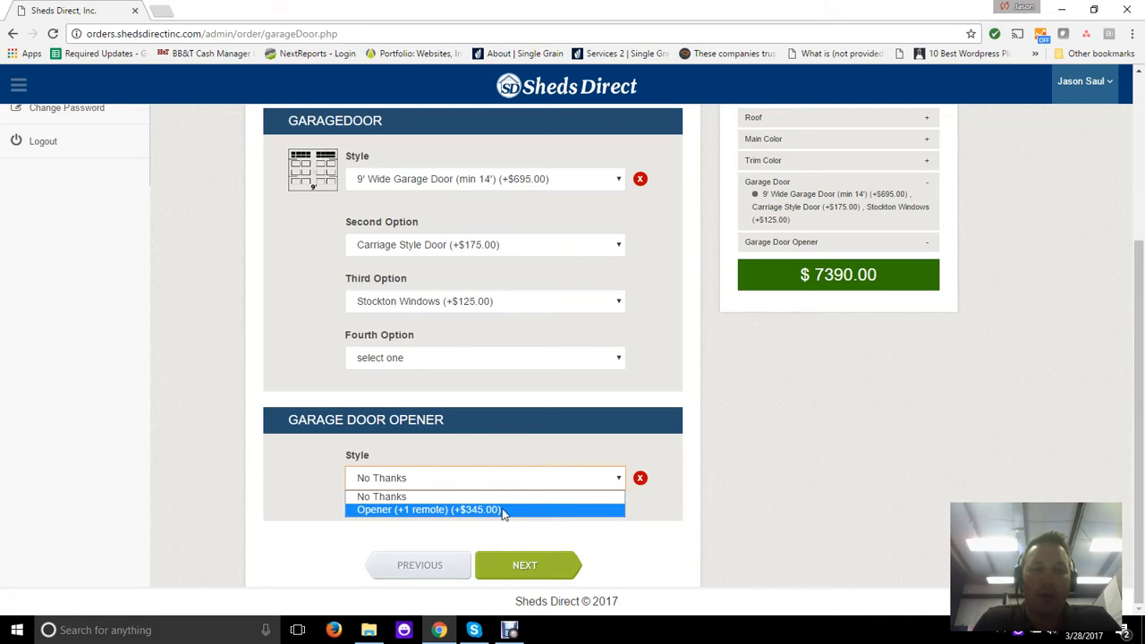
pyautogui.click(702, 490)
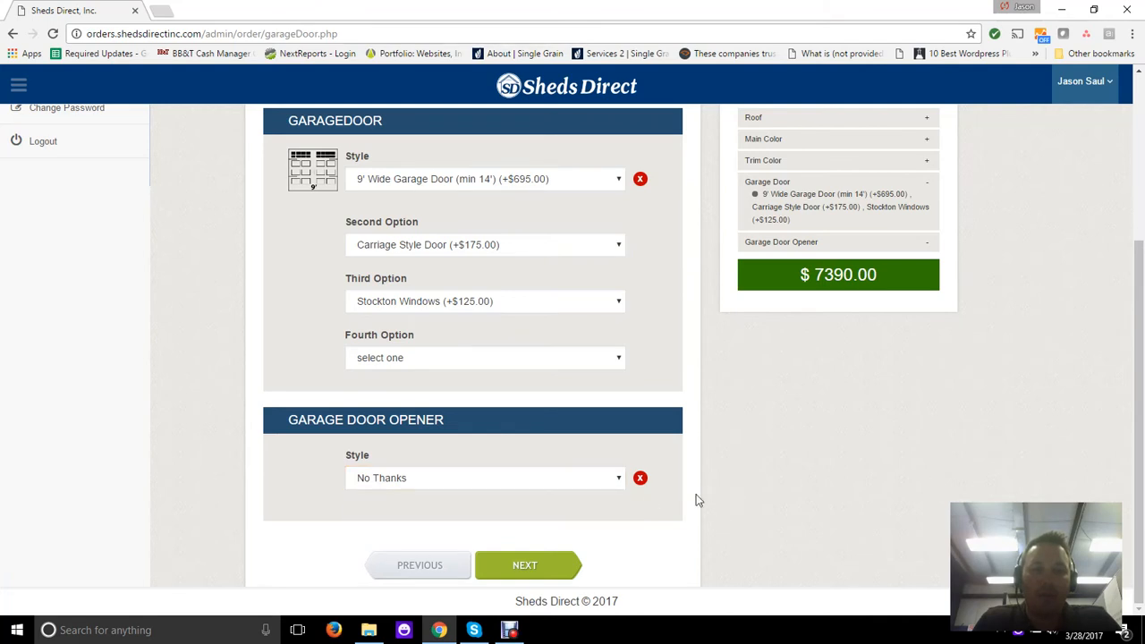
pyautogui.click(543, 569)
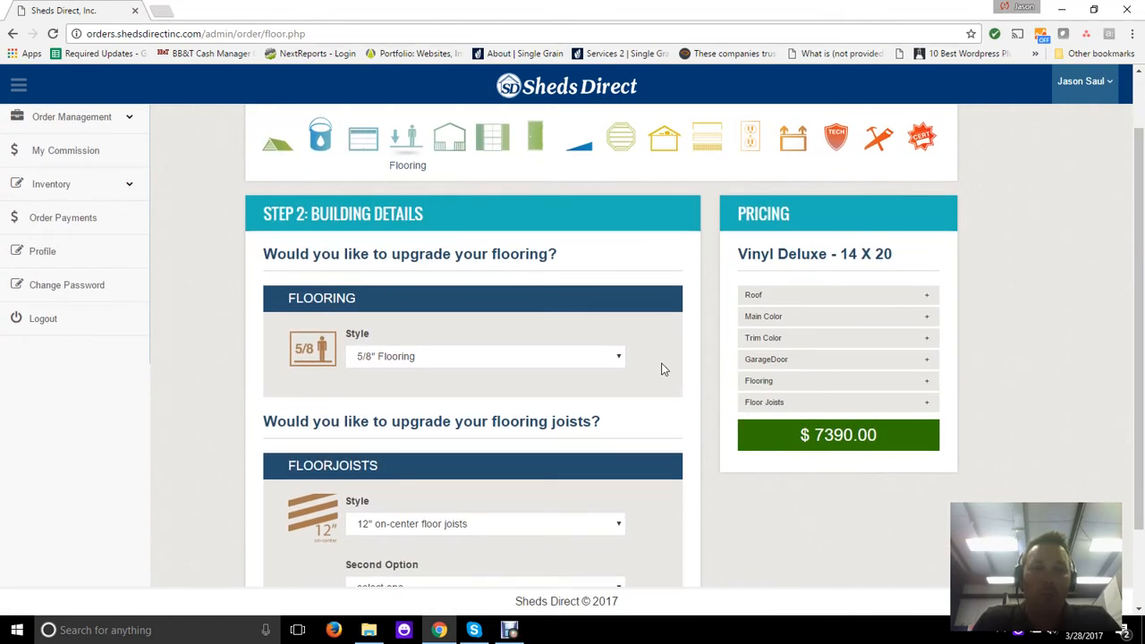
# - Upgrade the flooring to 50 Year Floor ¾"T&G (14' wide), keep the 12" on-center floor joists, and continue to the porch options
pyautogui.scroll(-1, 659, 358)
pyautogui.click(584, 286)
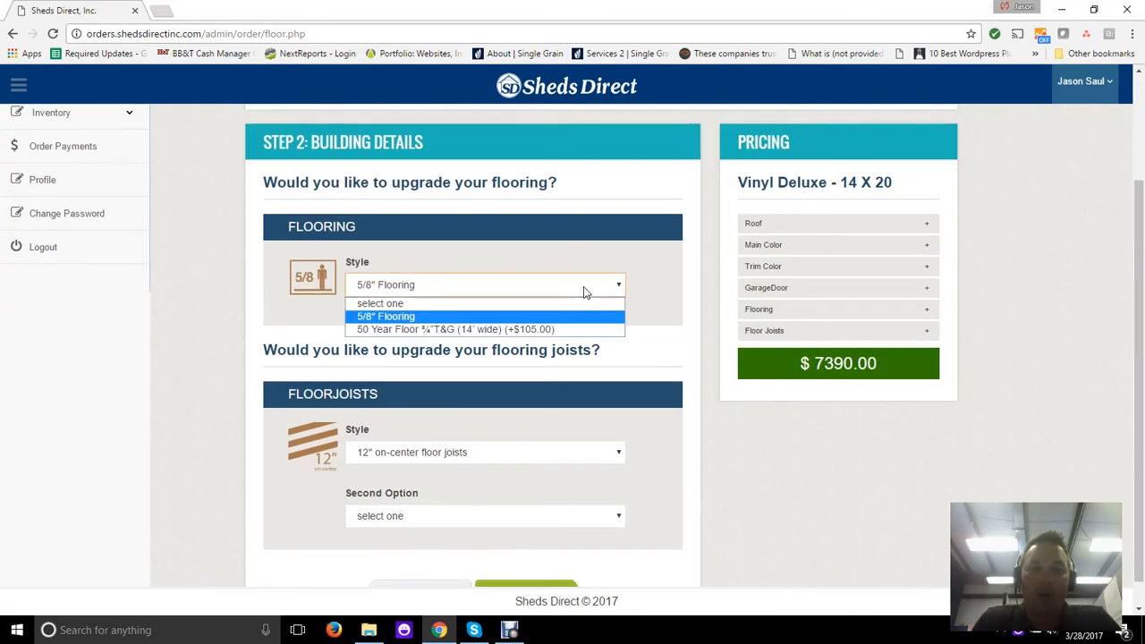
pyautogui.click(582, 329)
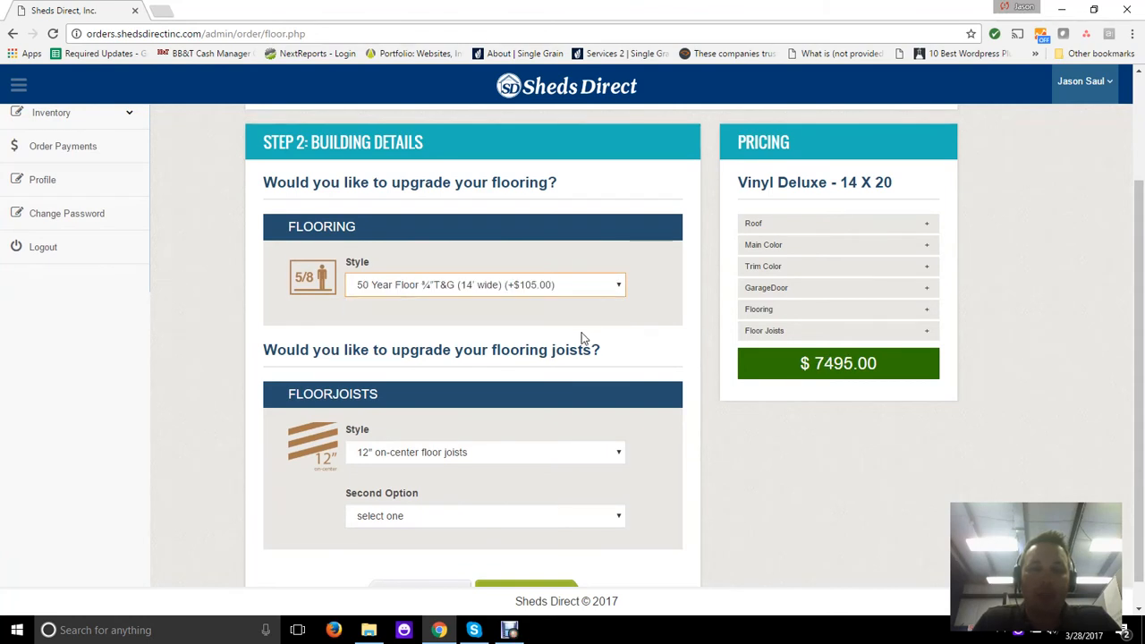
pyautogui.scroll(-1, 653, 323)
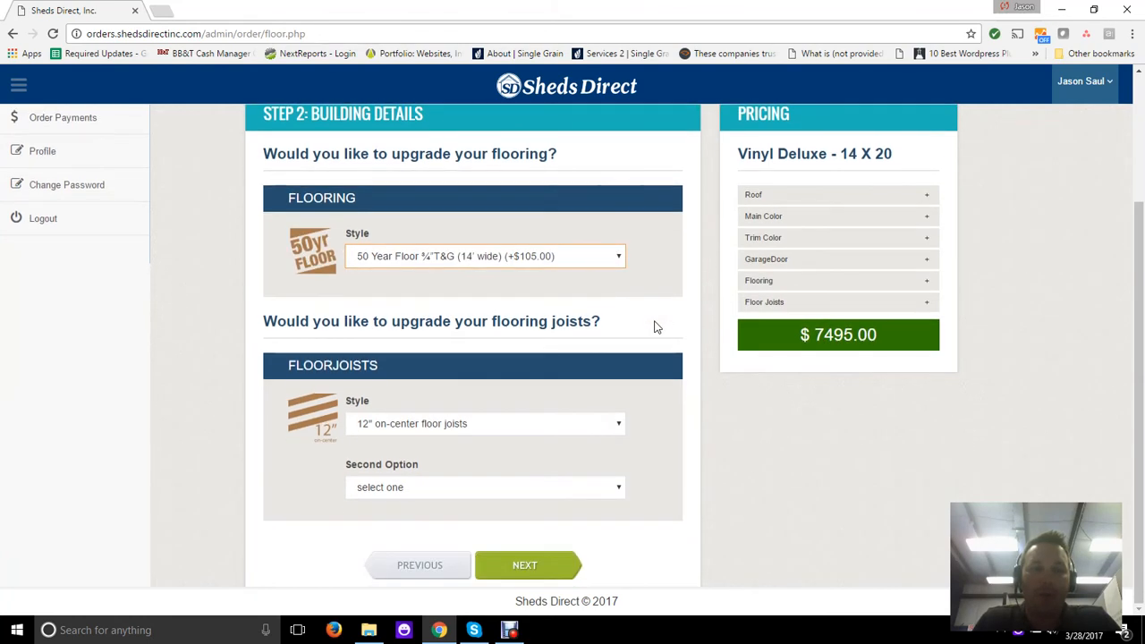
pyautogui.click(566, 423)
pyautogui.click(566, 422)
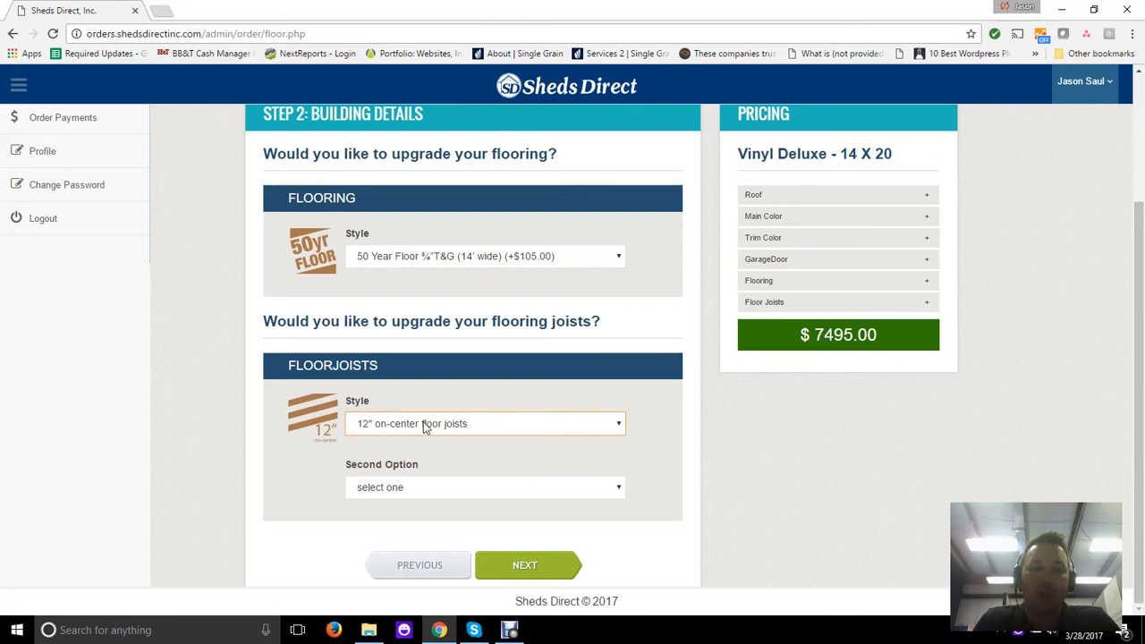
pyautogui.click(526, 567)
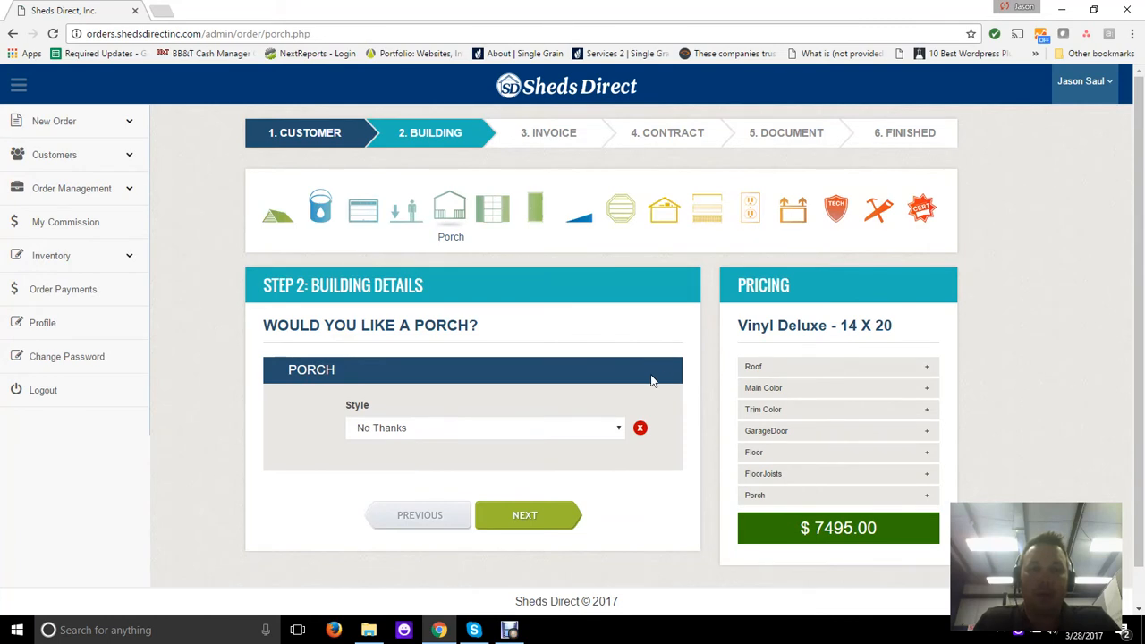
# - Set the porch style to 4' Porch - Vinyl Rail & Pickets
pyautogui.click(596, 429)
pyautogui.click(577, 460)
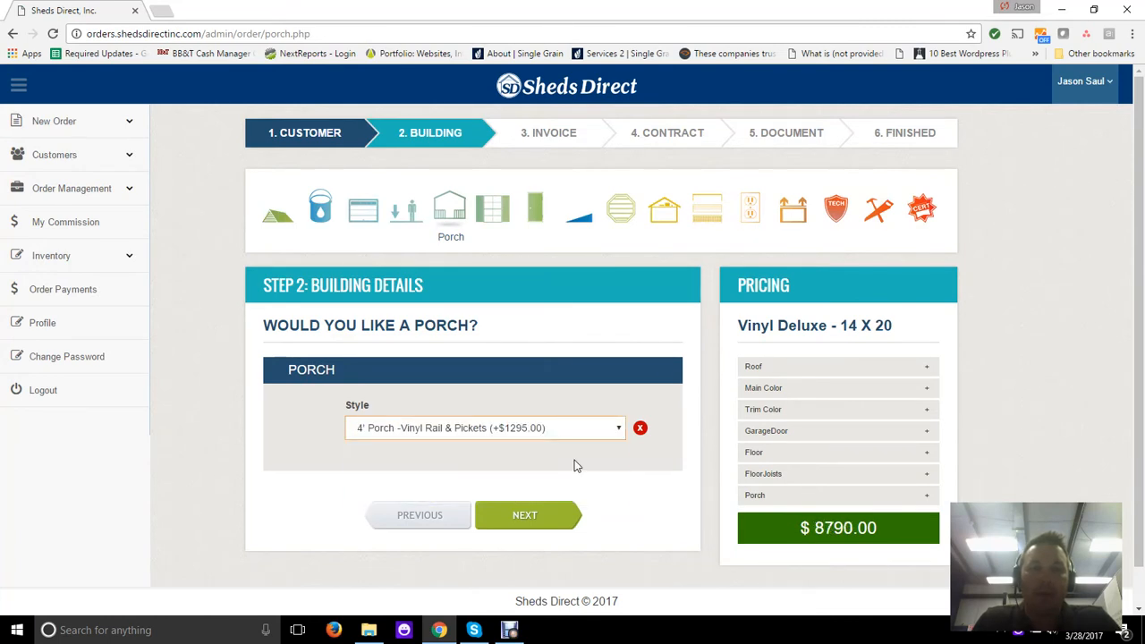
# - Continue to the window options and add Louver Shutters in Black-S to the first 24x36 window
pyautogui.click(539, 517)
pyautogui.scroll(-2, 659, 380)
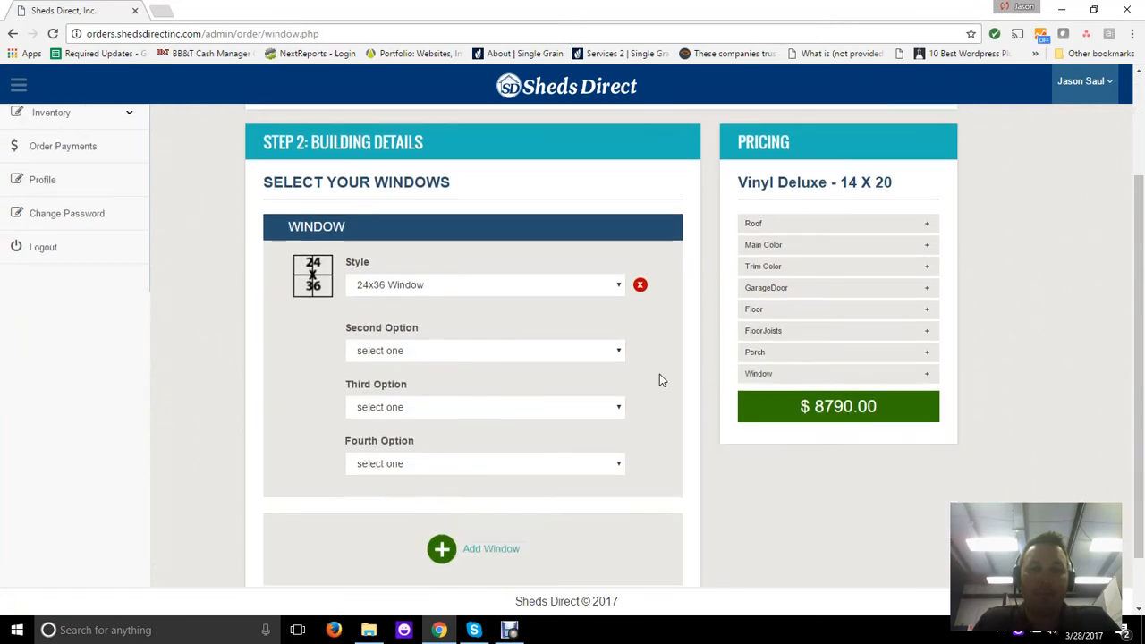
pyautogui.click(540, 353)
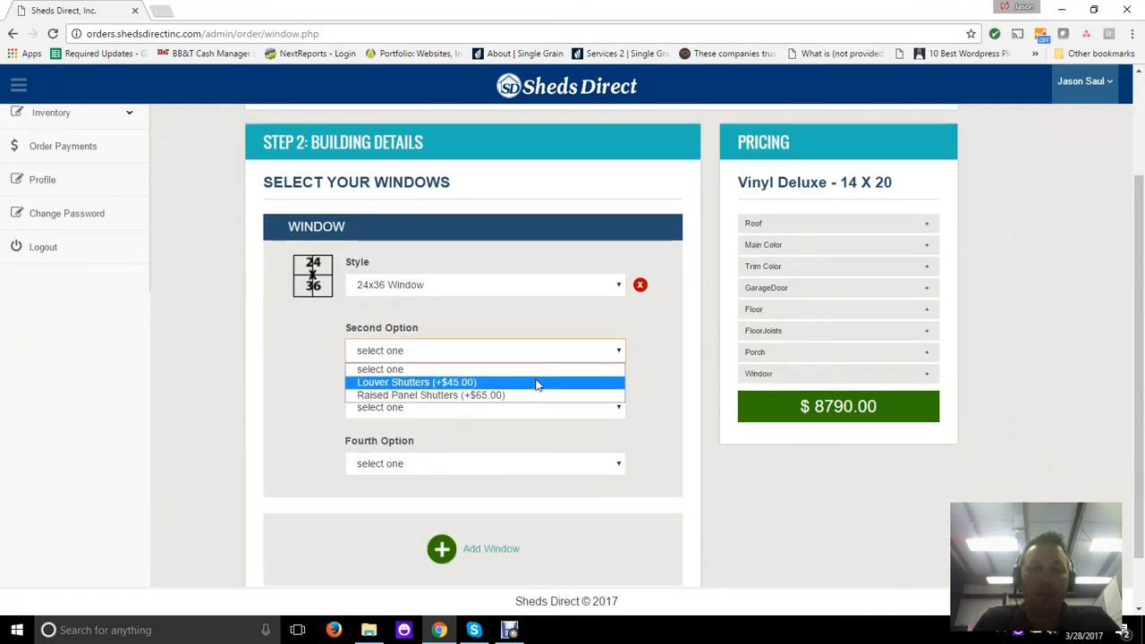
pyautogui.click(536, 382)
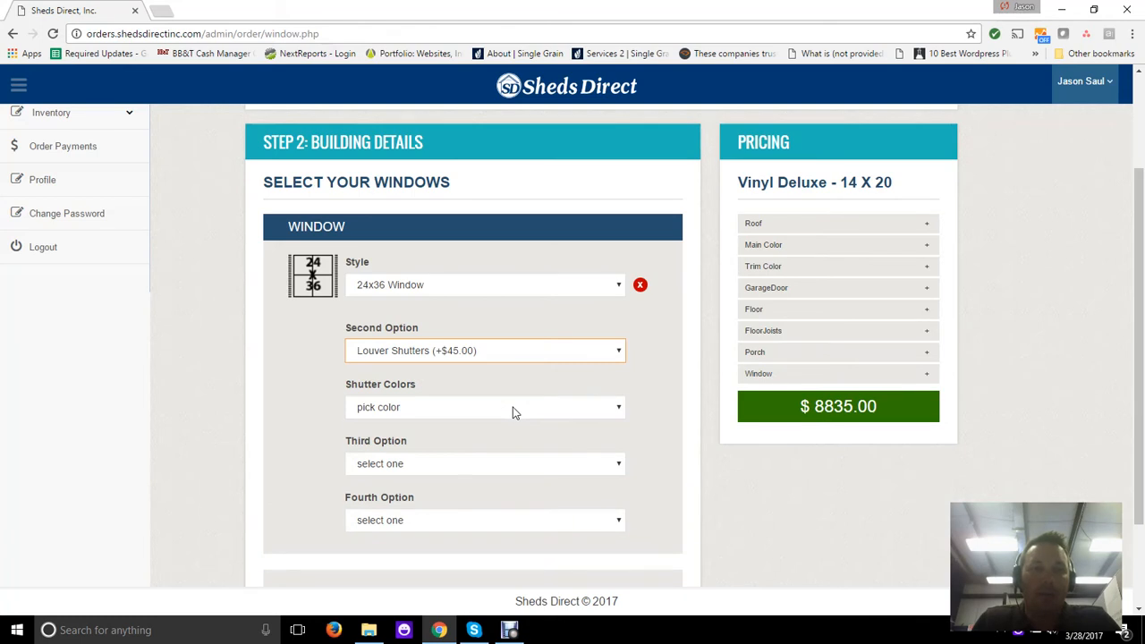
pyautogui.click(512, 410)
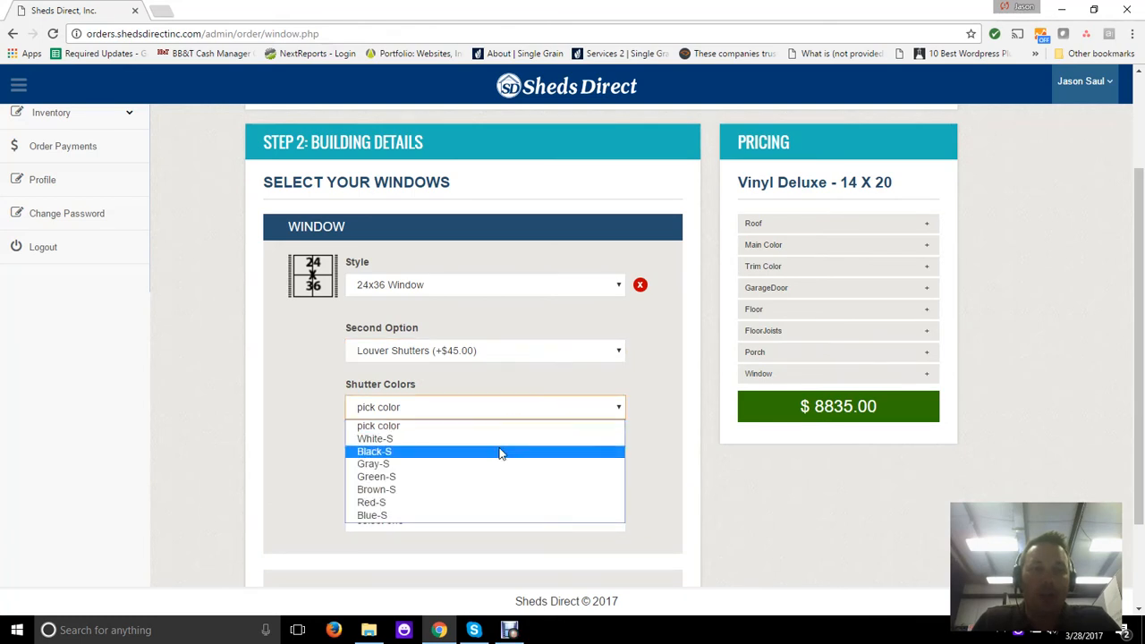
pyautogui.click(500, 455)
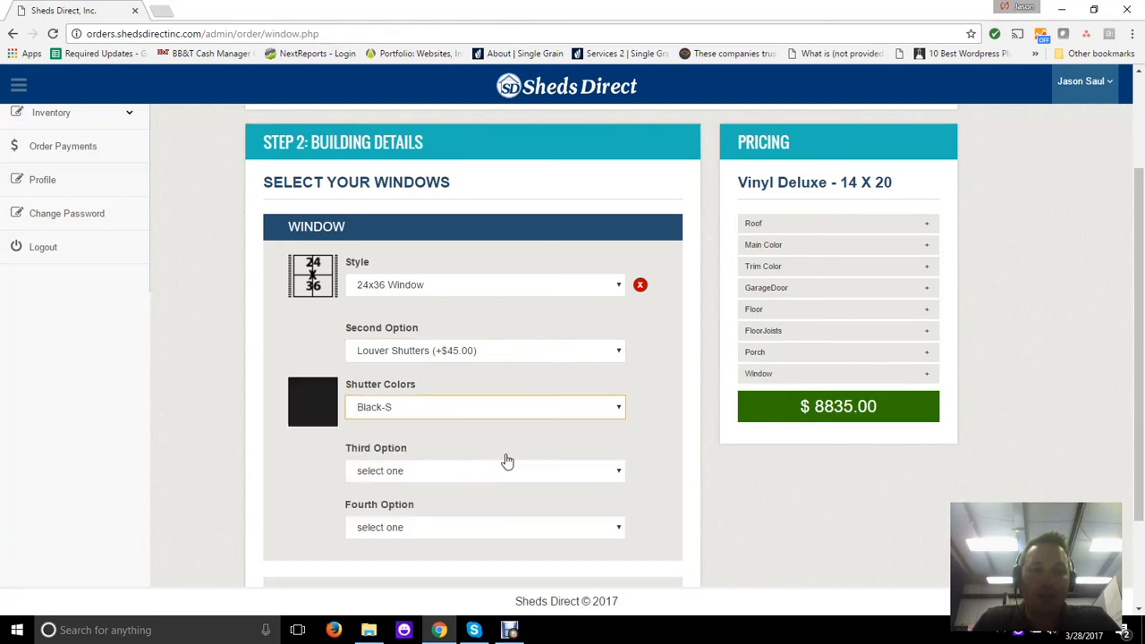
# - Add a Vinyl Flower Box in Green-S and Window Security Bars (24"only) to the first window
pyautogui.click(505, 473)
pyautogui.click(501, 503)
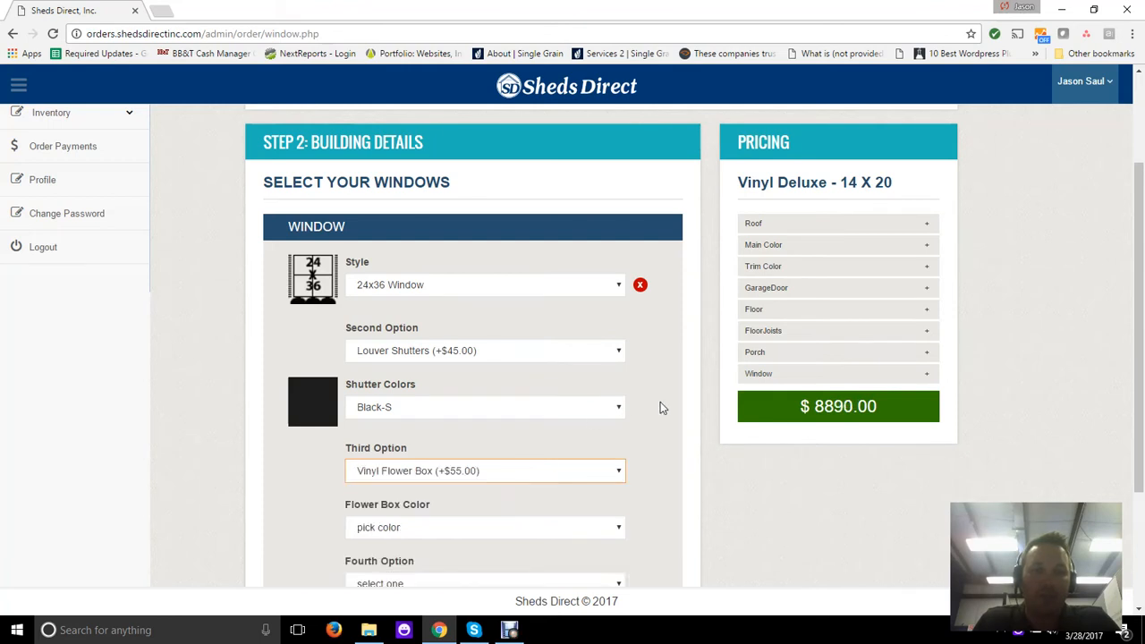
pyautogui.scroll(-1, 660, 405)
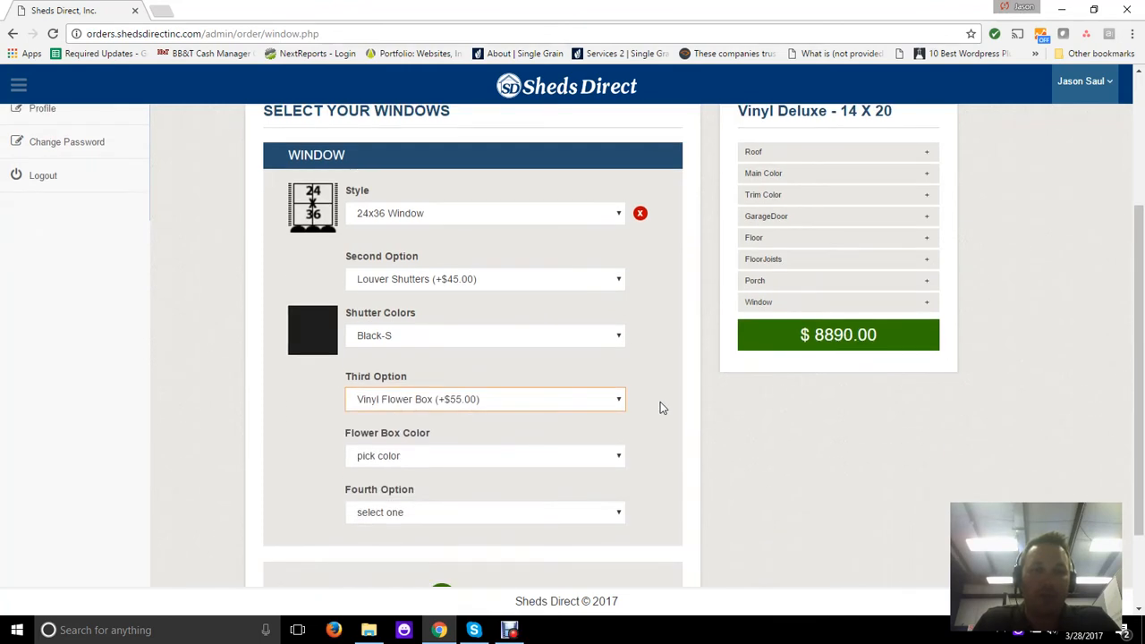
pyautogui.click(447, 455)
pyautogui.click(453, 526)
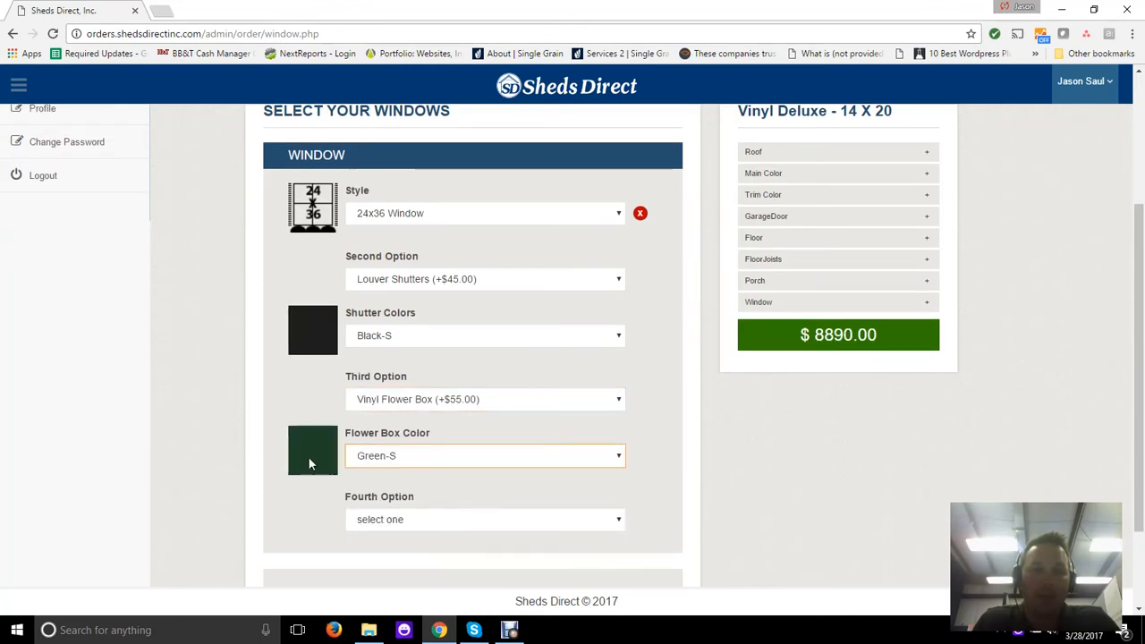
pyautogui.click(405, 519)
pyautogui.click(424, 553)
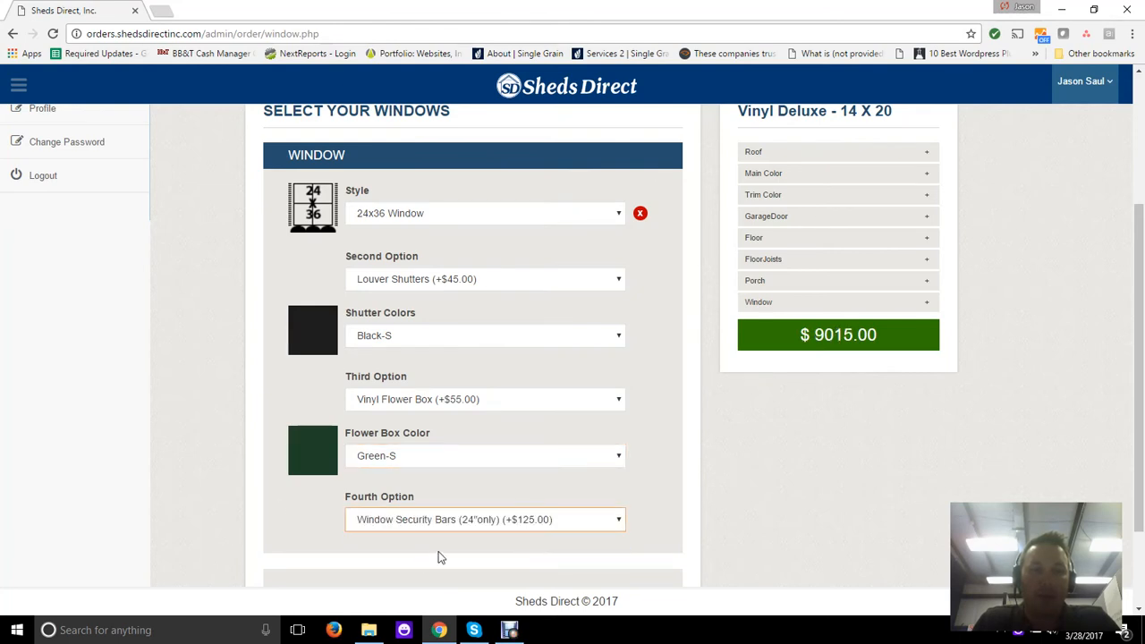
# - Add a second window to the building and set its style to 30x36 Window
pyautogui.scroll(-1, 677, 423)
pyautogui.scroll(-1, 677, 422)
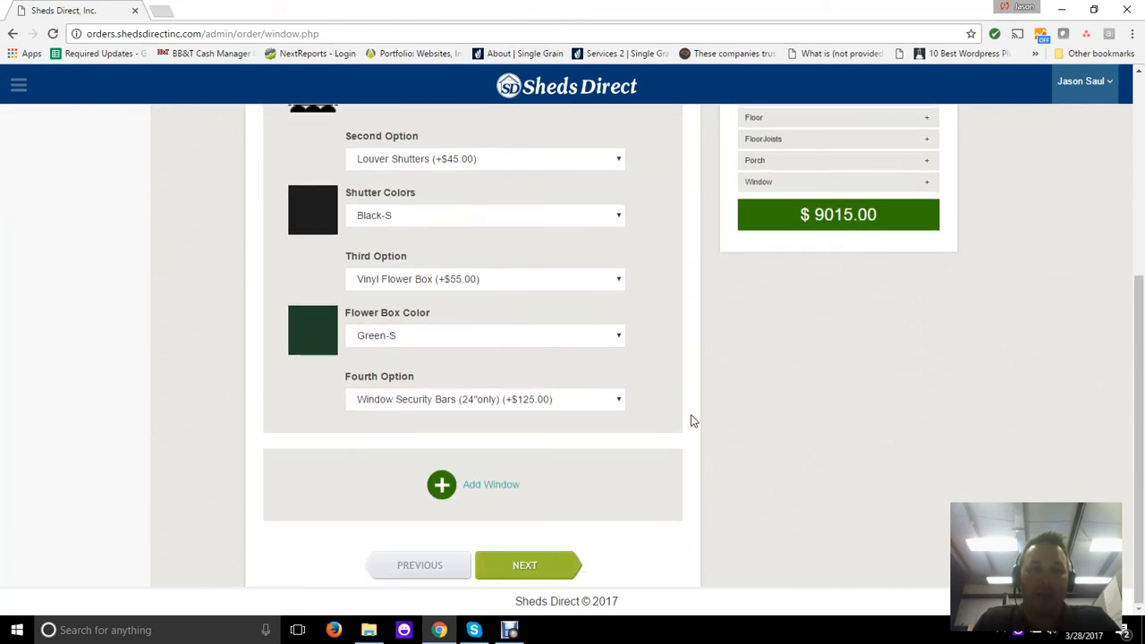
pyautogui.click(488, 488)
pyautogui.scroll(-1, 591, 406)
pyautogui.click(568, 394)
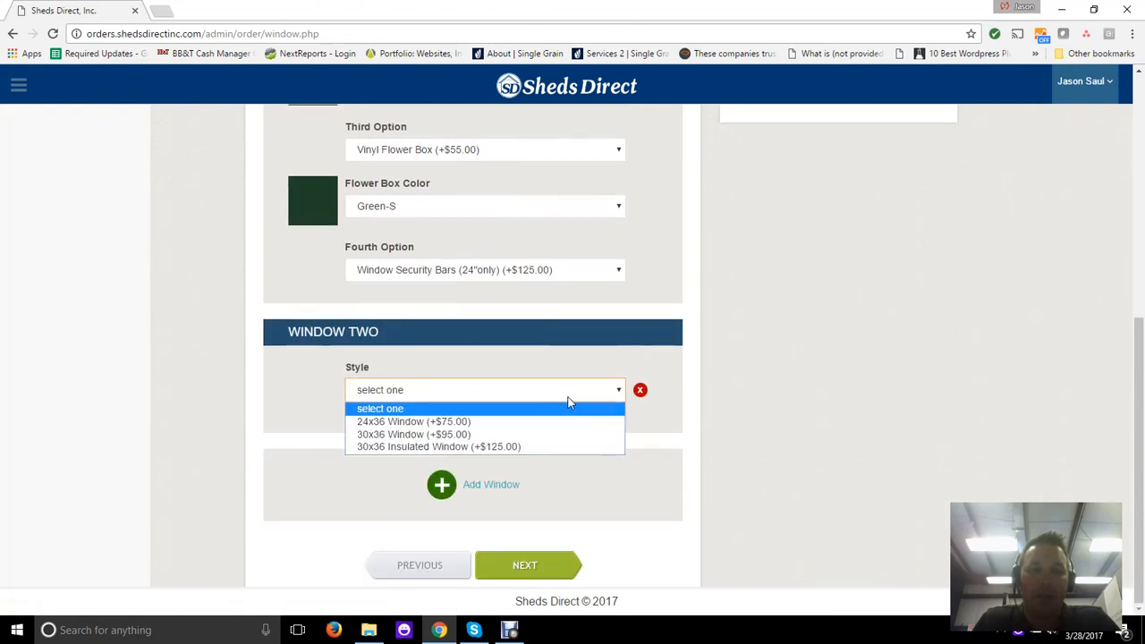
pyautogui.click(545, 435)
pyautogui.scroll(-1, 588, 378)
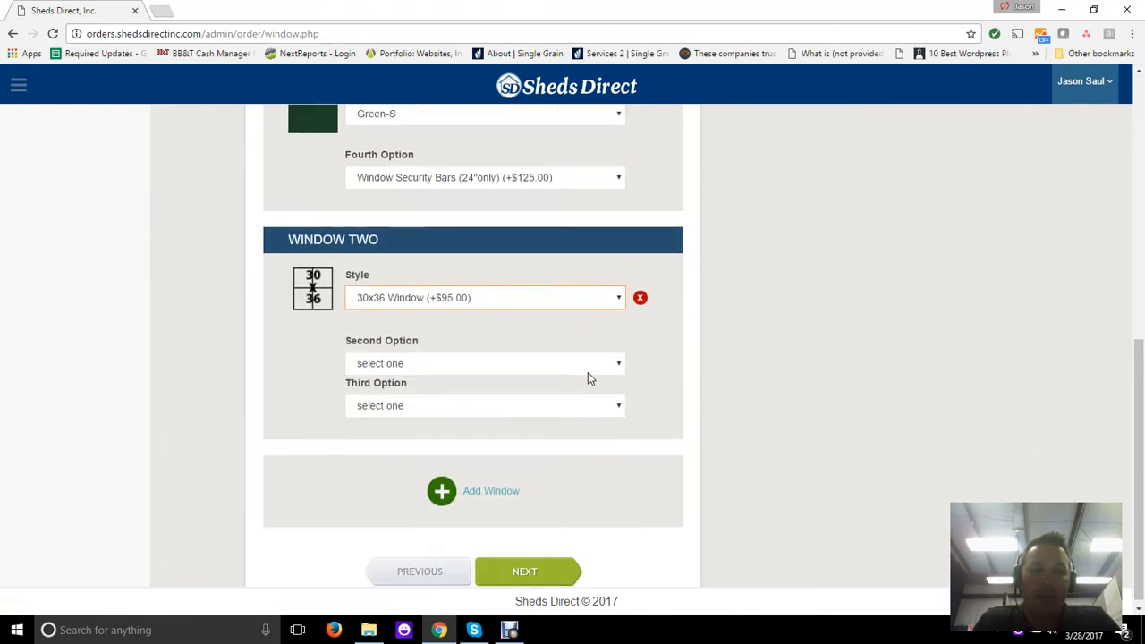
# - Give the second window Raised Panel Shutters with the shutter color Black-S
pyautogui.click(586, 365)
pyautogui.click(536, 401)
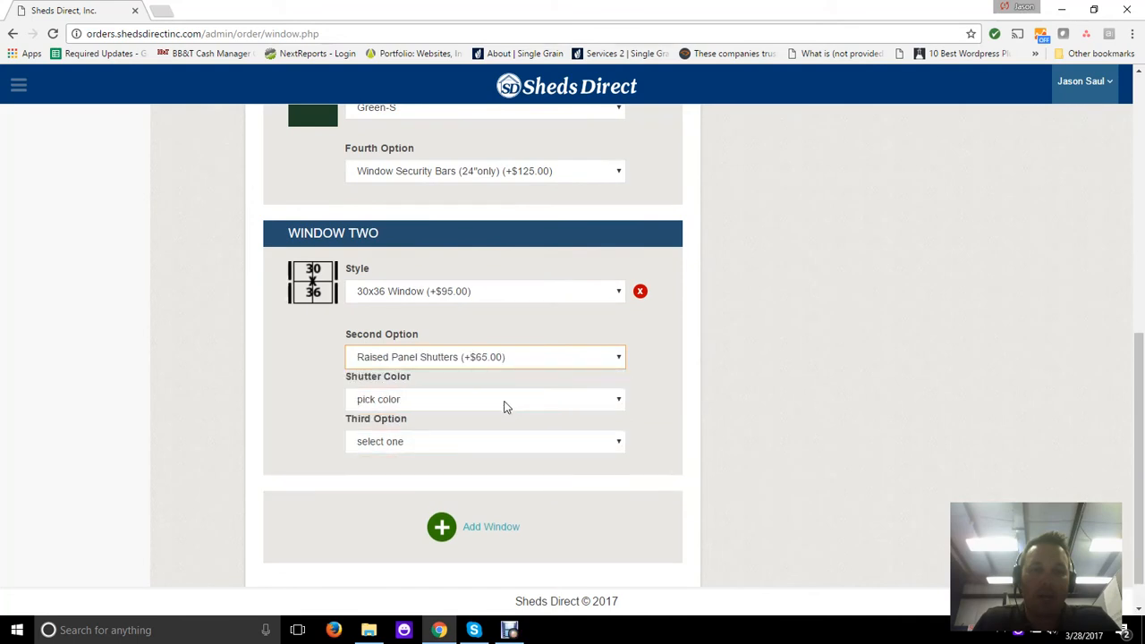
pyautogui.click(506, 407)
pyautogui.click(503, 446)
# - Add a Vinyl Flower Box in Gray-S to the second window and continue to the door options
pyautogui.click(495, 451)
pyautogui.click(501, 480)
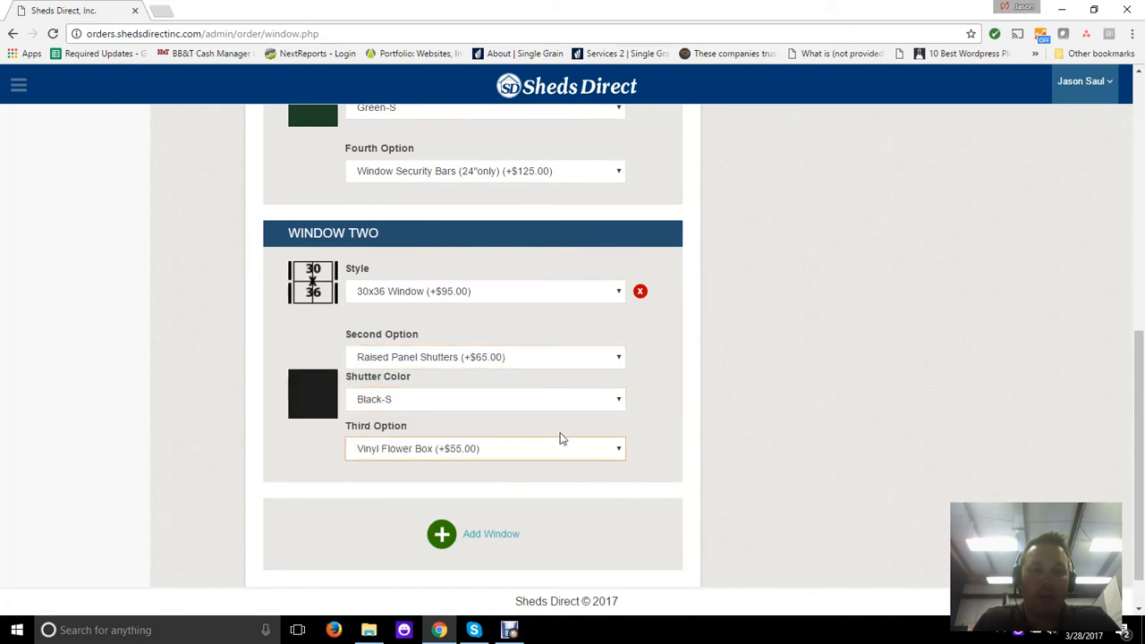
pyautogui.click(524, 491)
pyautogui.click(506, 542)
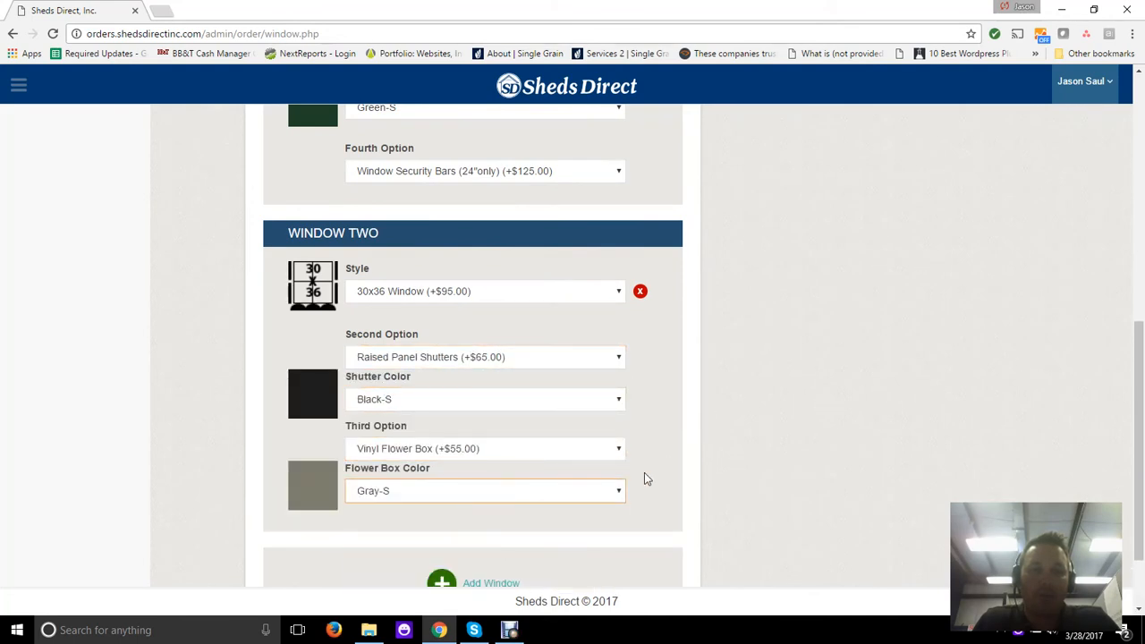
pyautogui.scroll(-1, 704, 356)
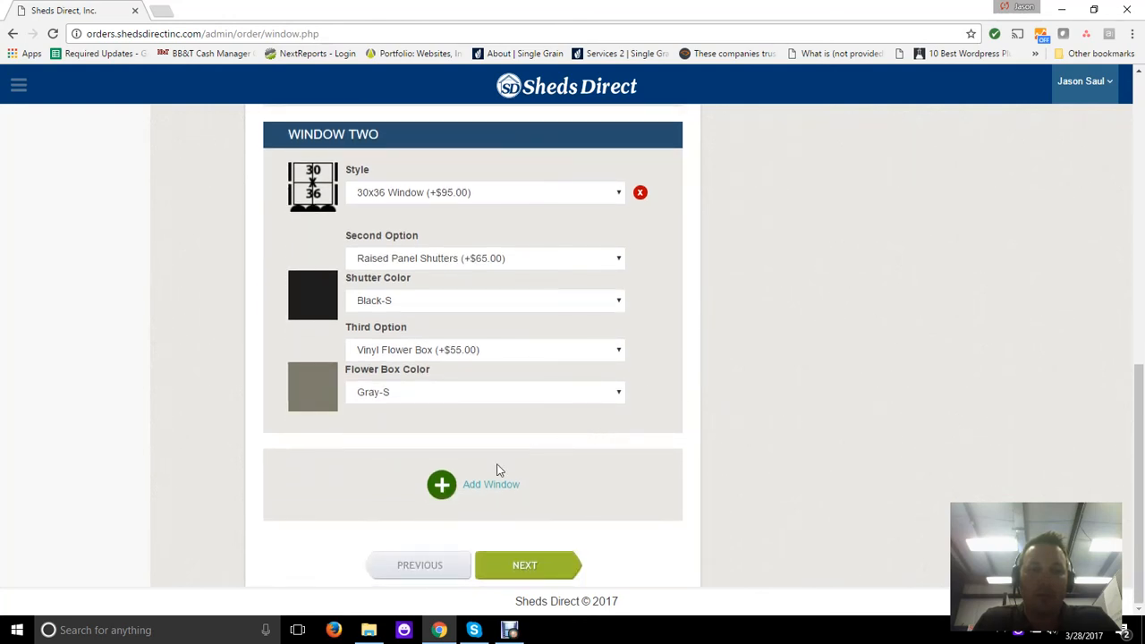
pyautogui.click(523, 565)
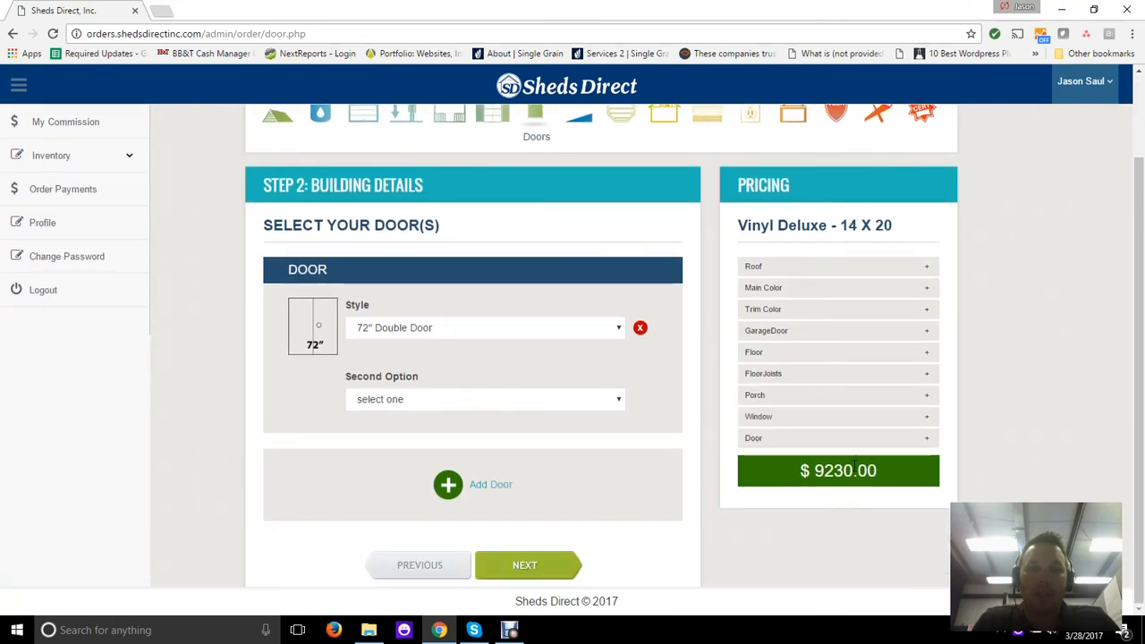
# - Try Security Bars (Doors) as the 72" Double Door's second option and clear that option again
pyautogui.click(527, 404)
pyautogui.click(532, 431)
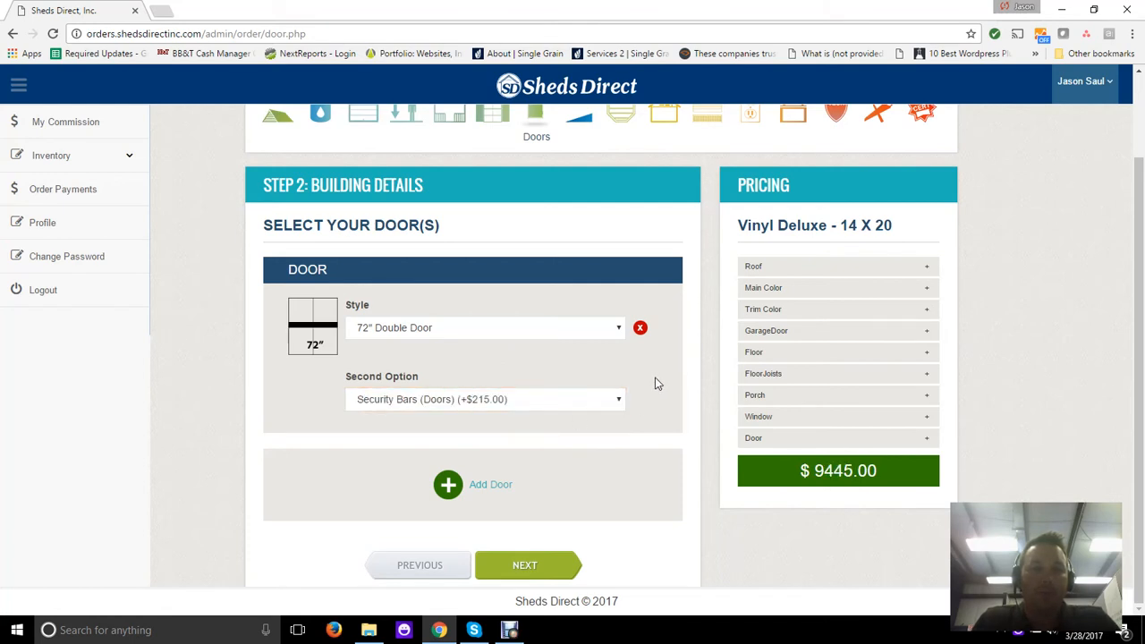
pyautogui.click(588, 403)
pyautogui.click(544, 417)
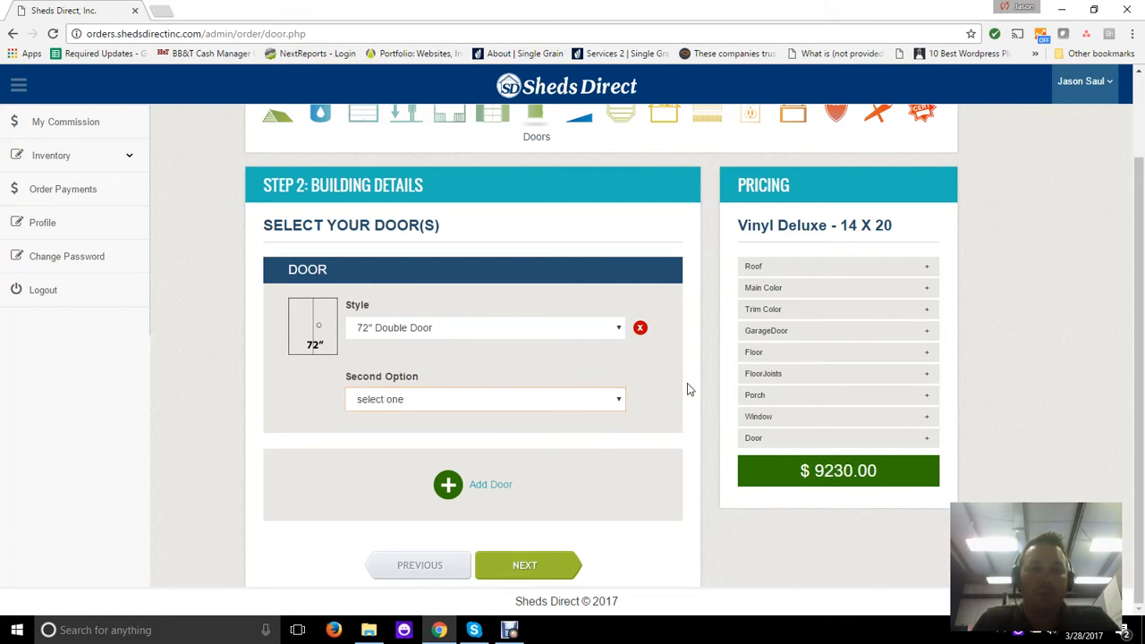
# - Try the 36" Single 9-Lite Door style and switch back to the 72" Double Door
pyautogui.click(522, 334)
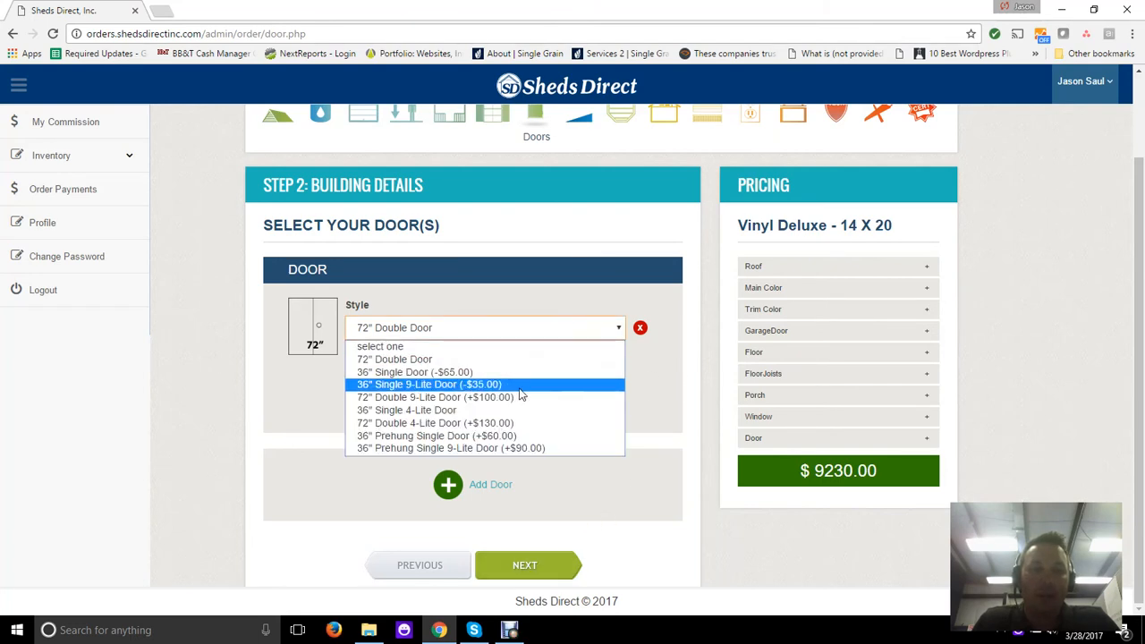
pyautogui.click(459, 387)
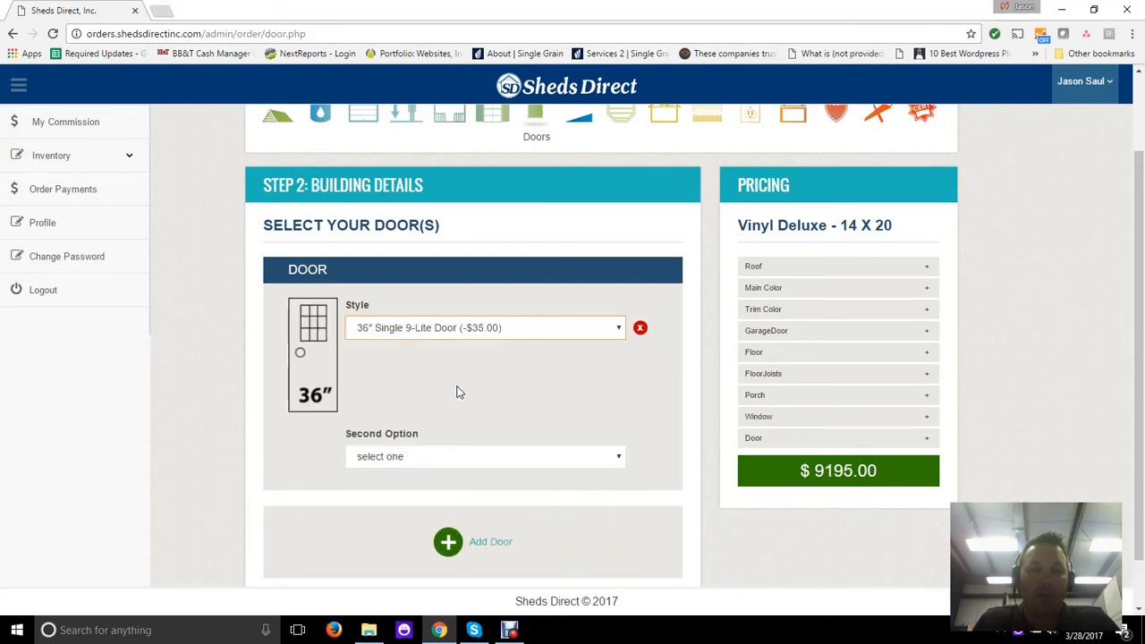
pyautogui.click(473, 337)
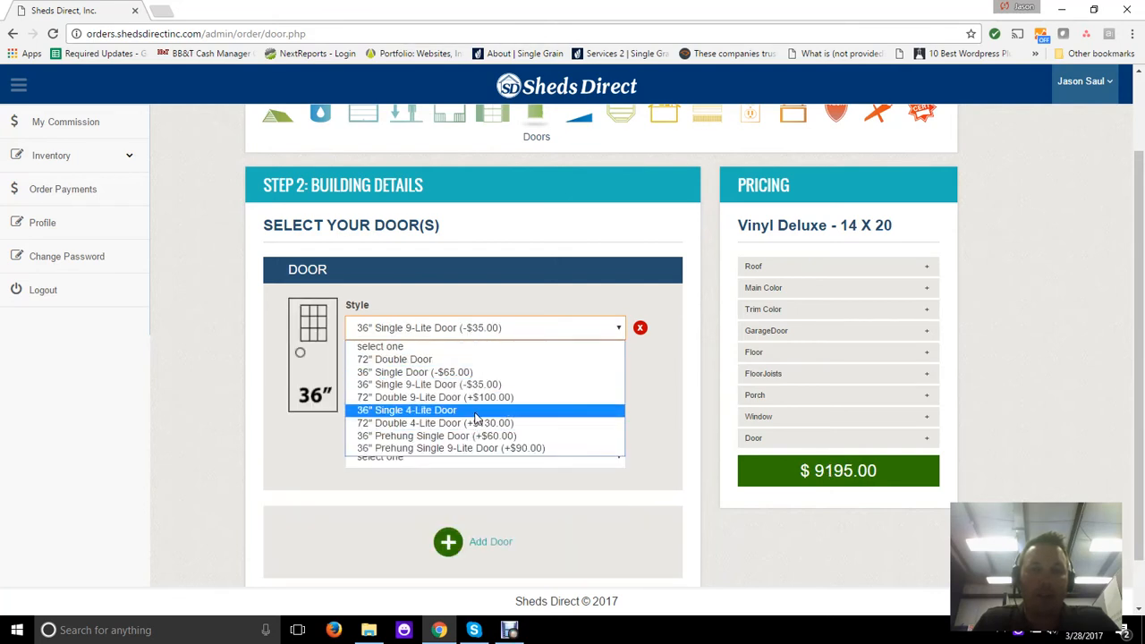
pyautogui.click(474, 361)
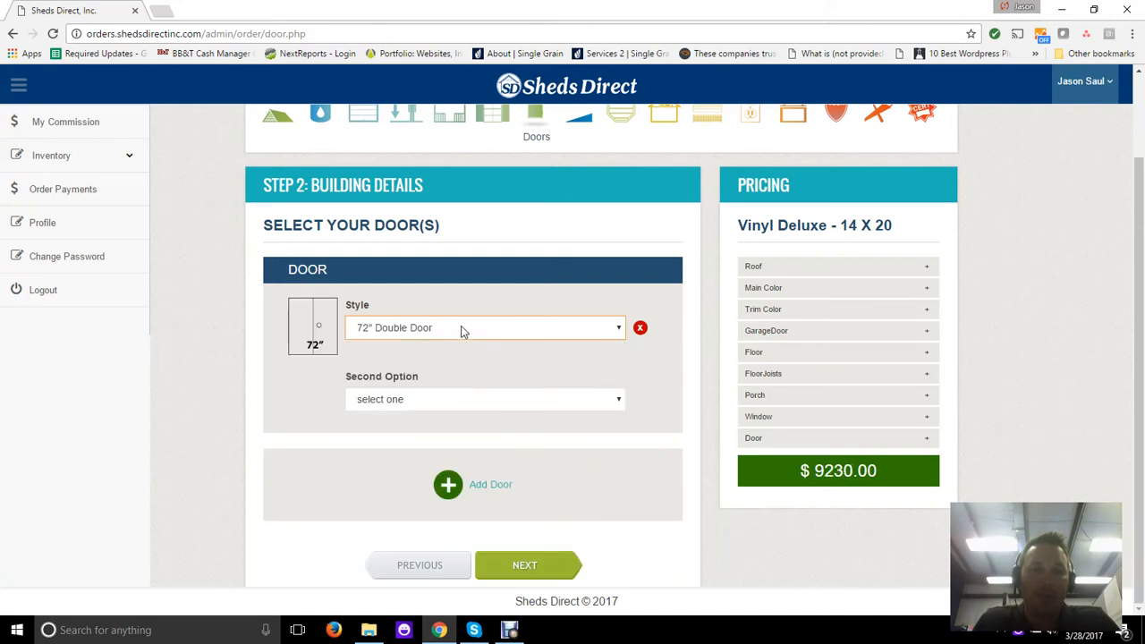
# - Set the door style to 36" Single Door, leave its second option unselected, and continue to the ramp options
pyautogui.click(462, 332)
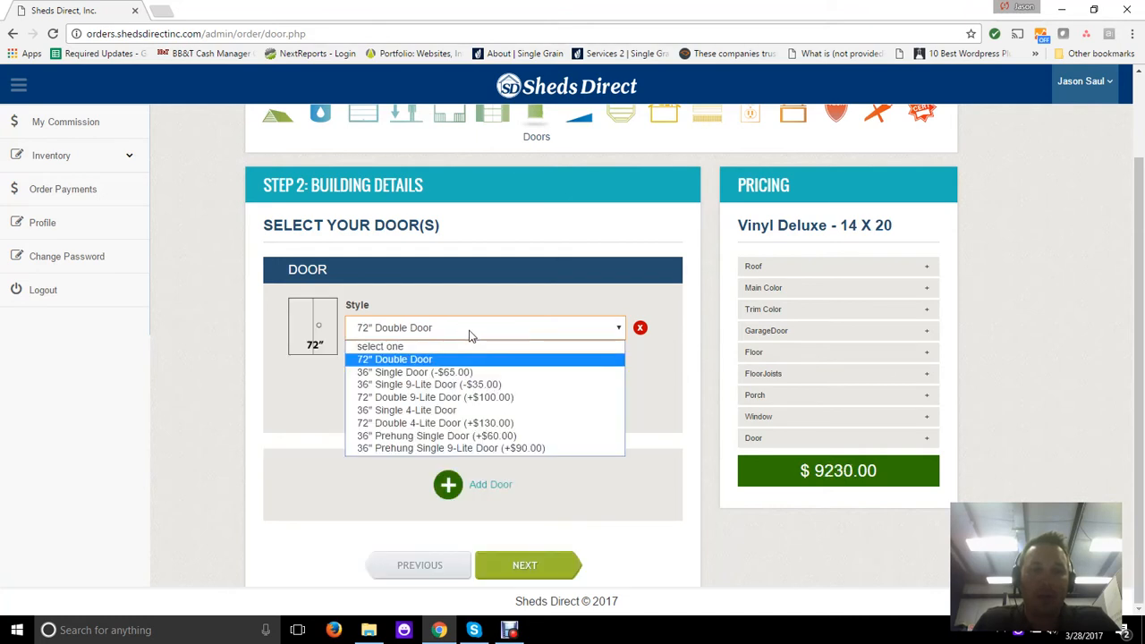
pyautogui.click(526, 376)
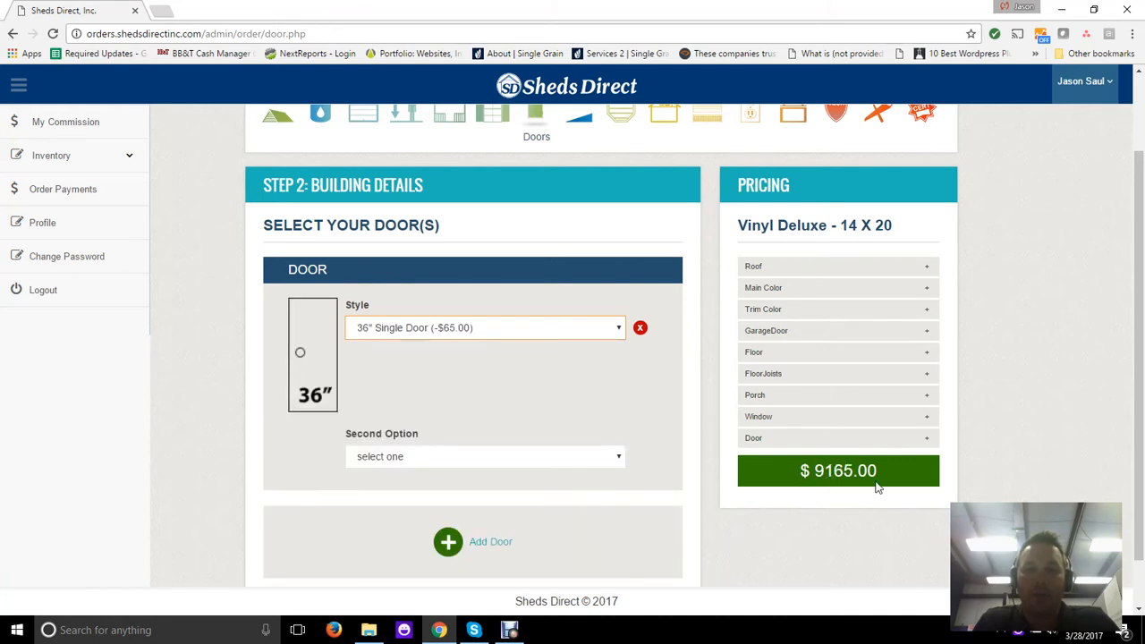
pyautogui.click(558, 461)
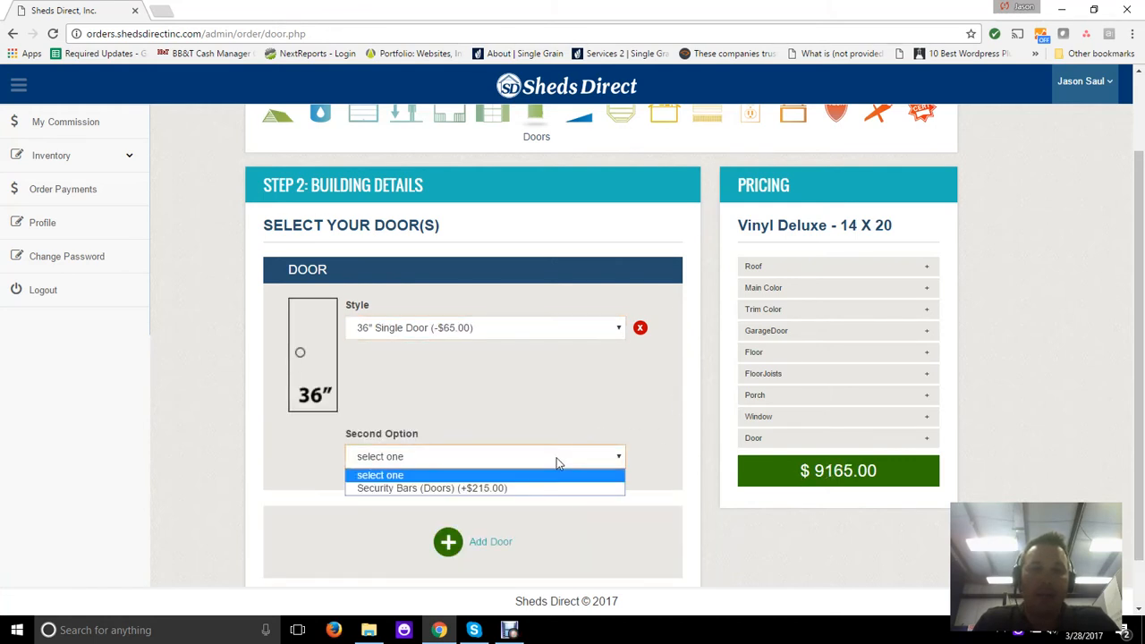
pyautogui.click(557, 463)
pyautogui.scroll(-1, 674, 426)
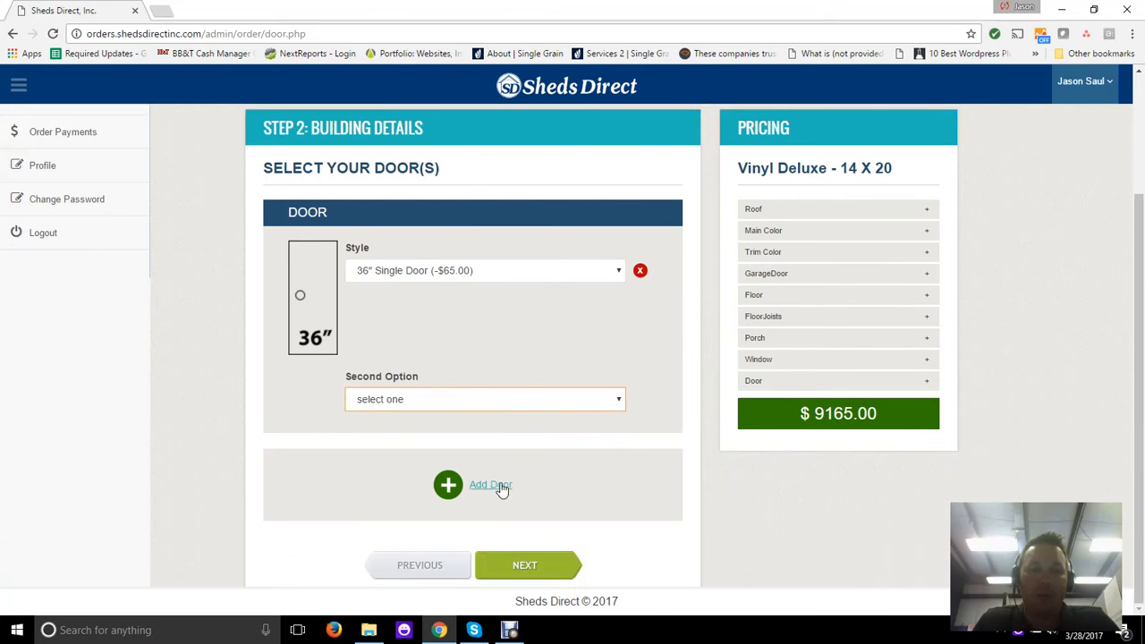
pyautogui.click(527, 566)
# - Set the ramp style to Ramp Section (16½" x 70") with a quantity of 3 and continue to the vent options
pyautogui.scroll(-1, 623, 350)
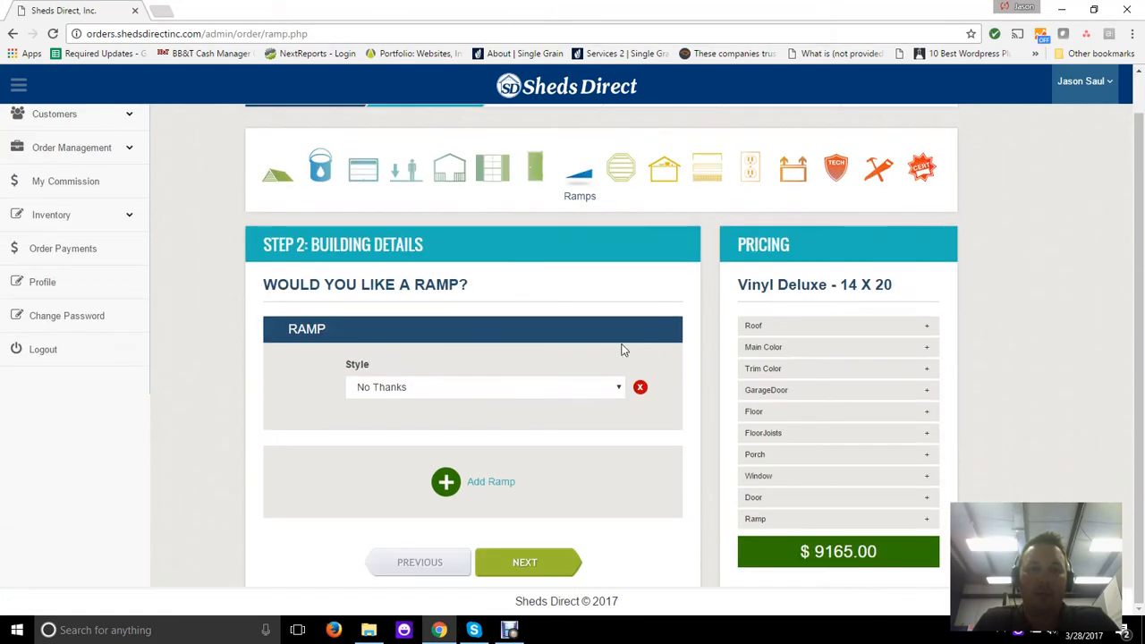
pyautogui.click(507, 392)
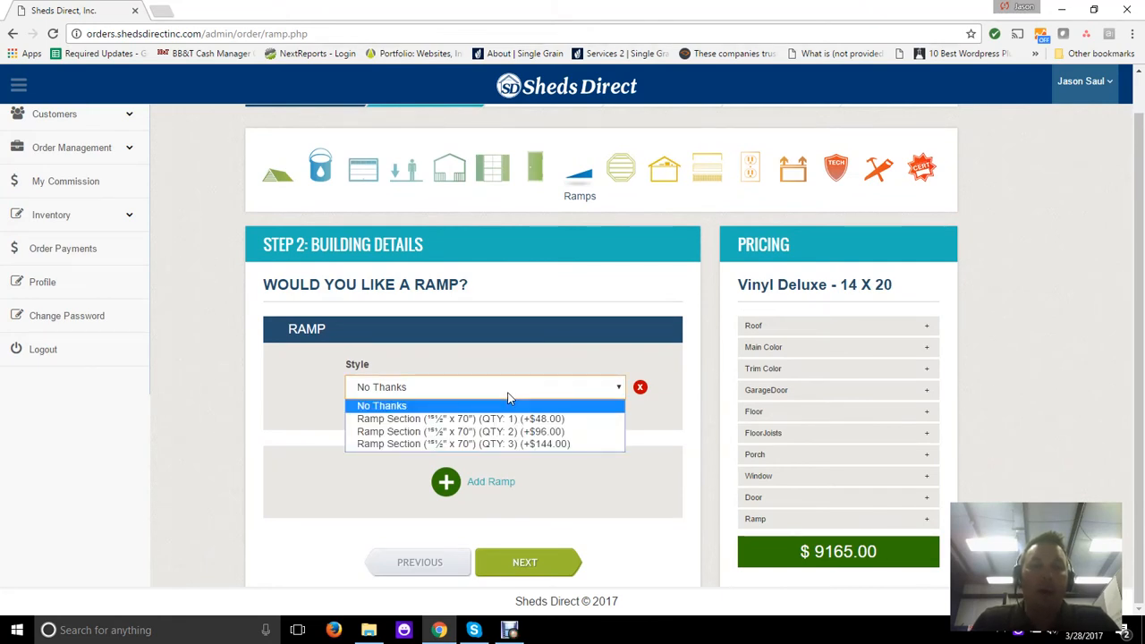
pyautogui.click(572, 444)
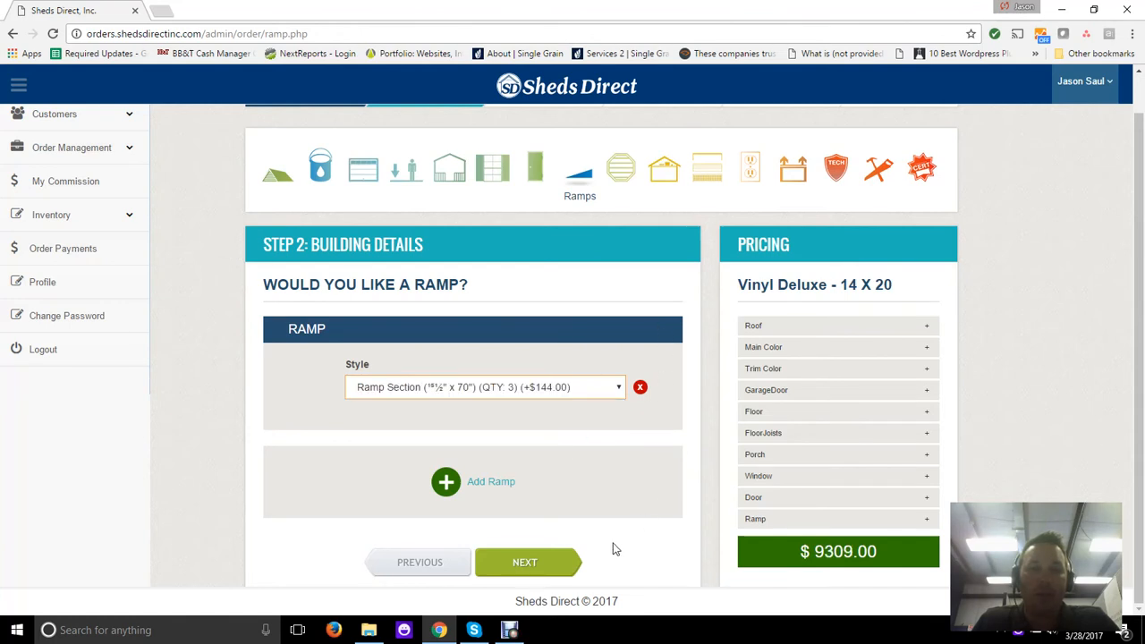
pyautogui.click(530, 565)
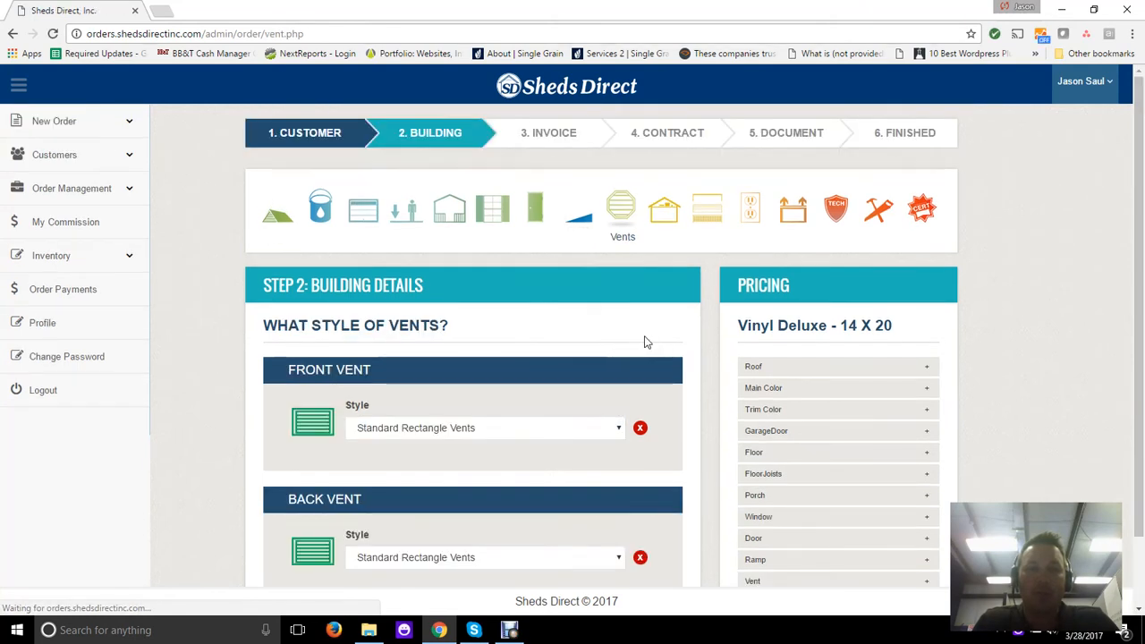
# - Keep Standard Rectangle Vents front and back, leave the loft at No Thanks, and continue to the interior upgrades
pyautogui.scroll(-1, 648, 345)
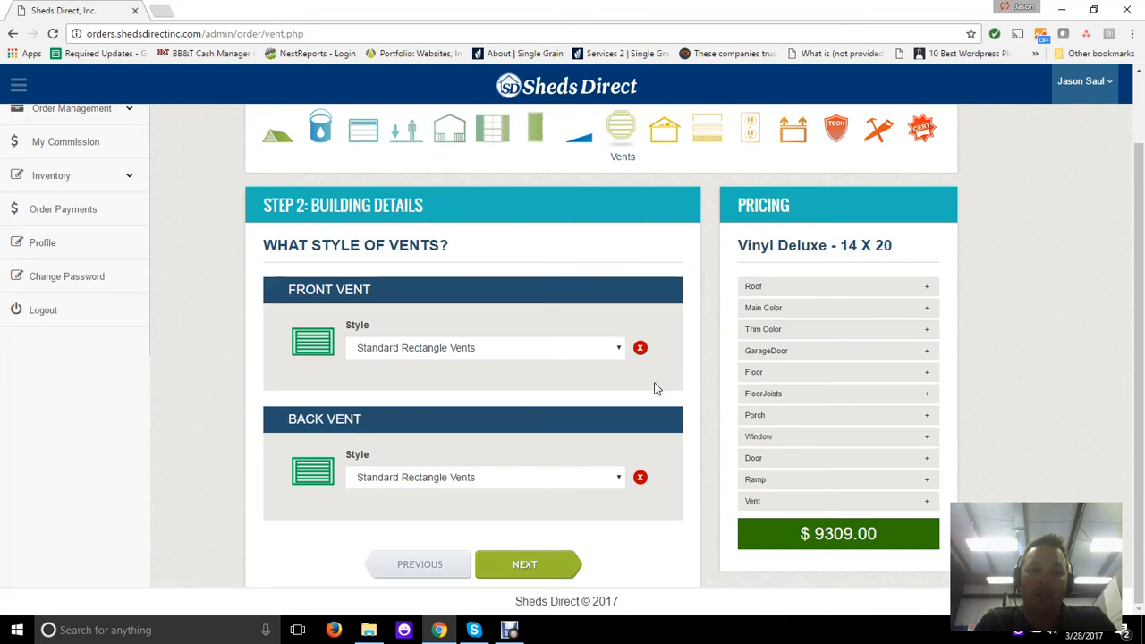
pyautogui.click(512, 567)
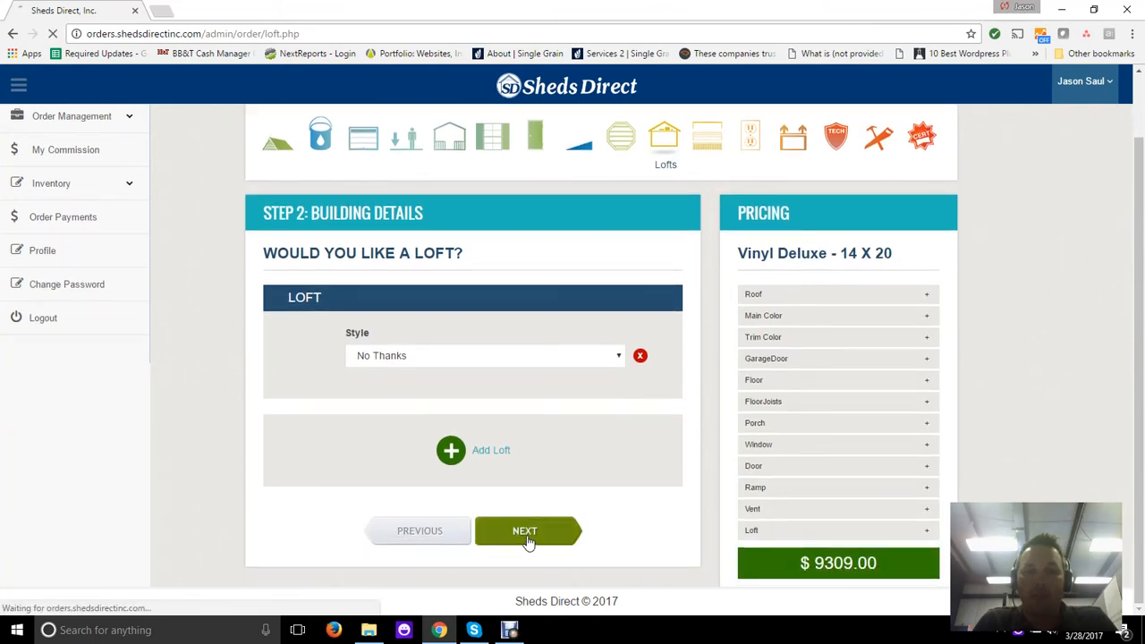
pyautogui.click(526, 536)
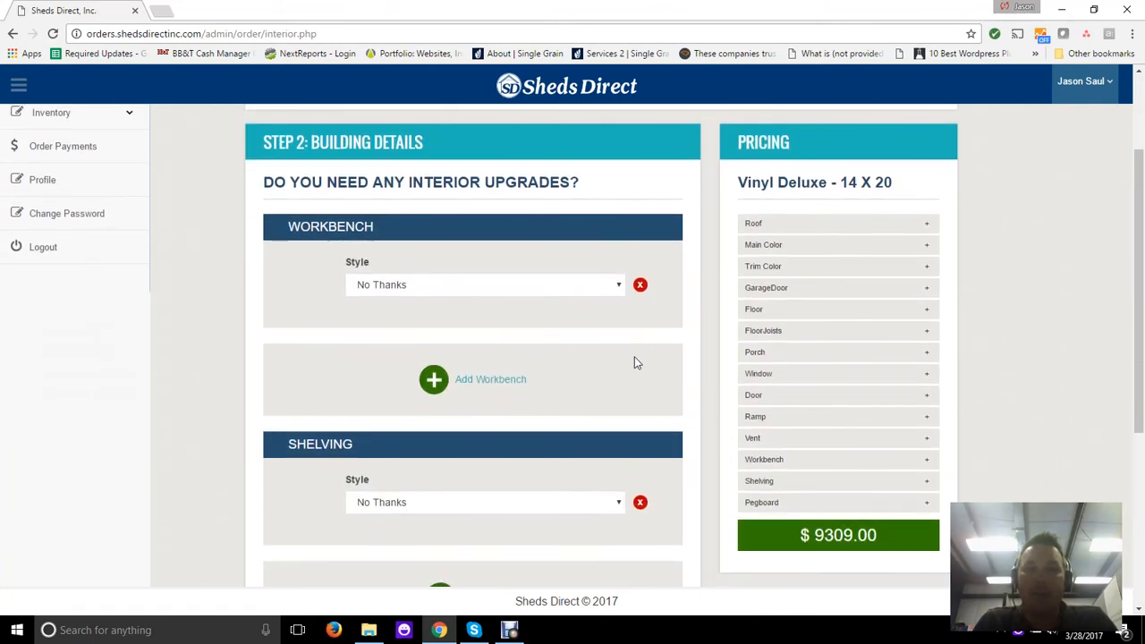
pyautogui.scroll(-4, 634, 363)
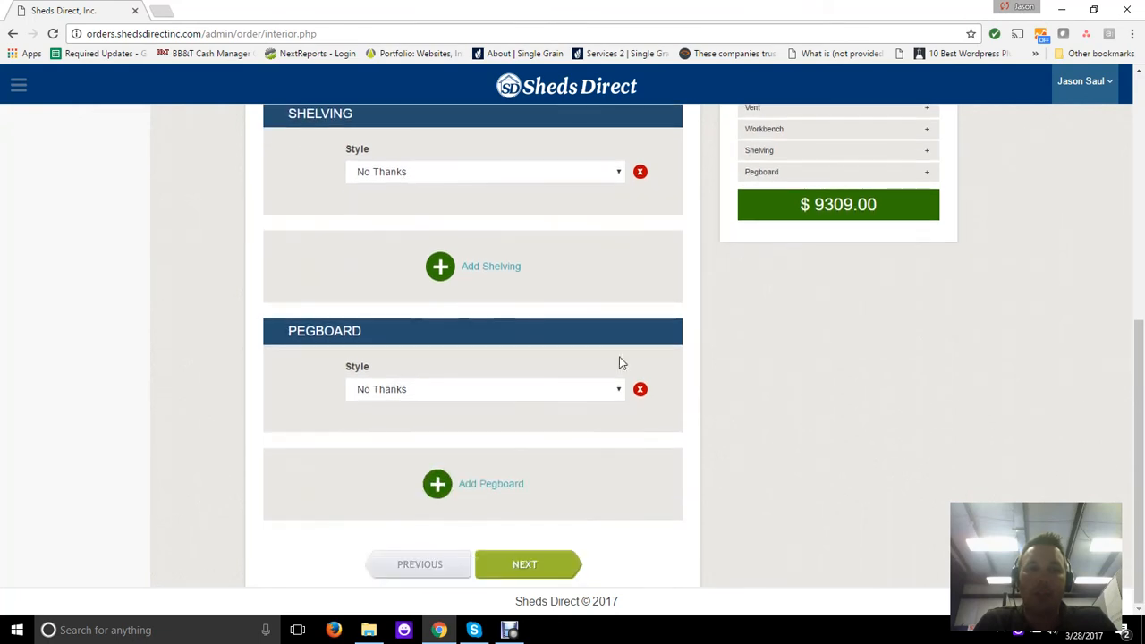
# - Leave the interior upgrades unchanged, set the electricity style to Yes, and continue to the electrical components
pyautogui.click(538, 572)
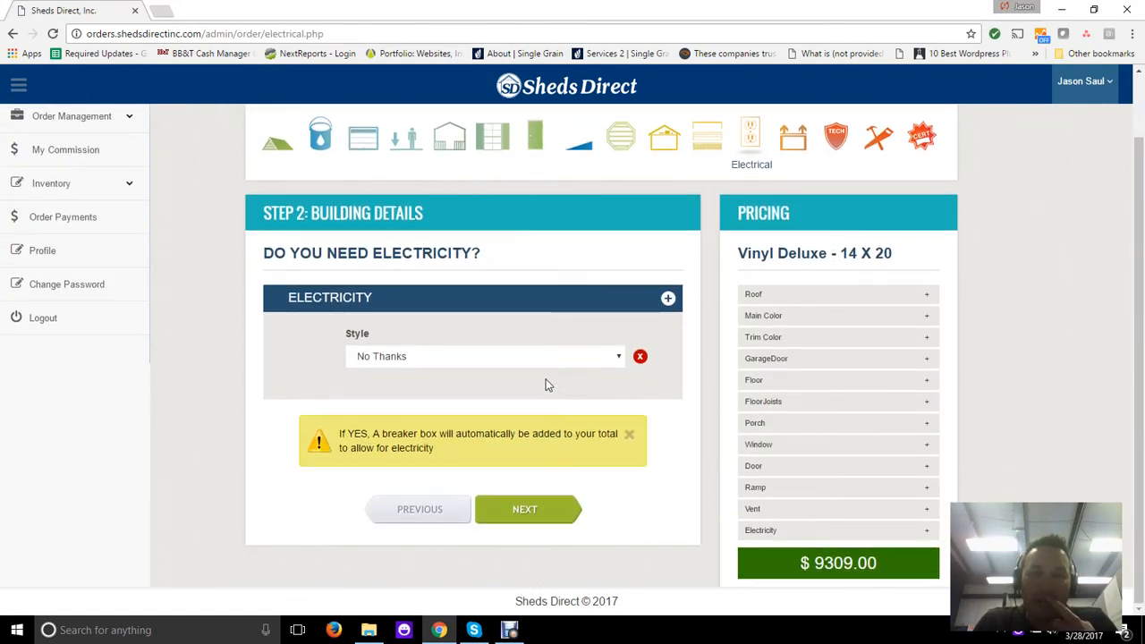
pyautogui.click(539, 358)
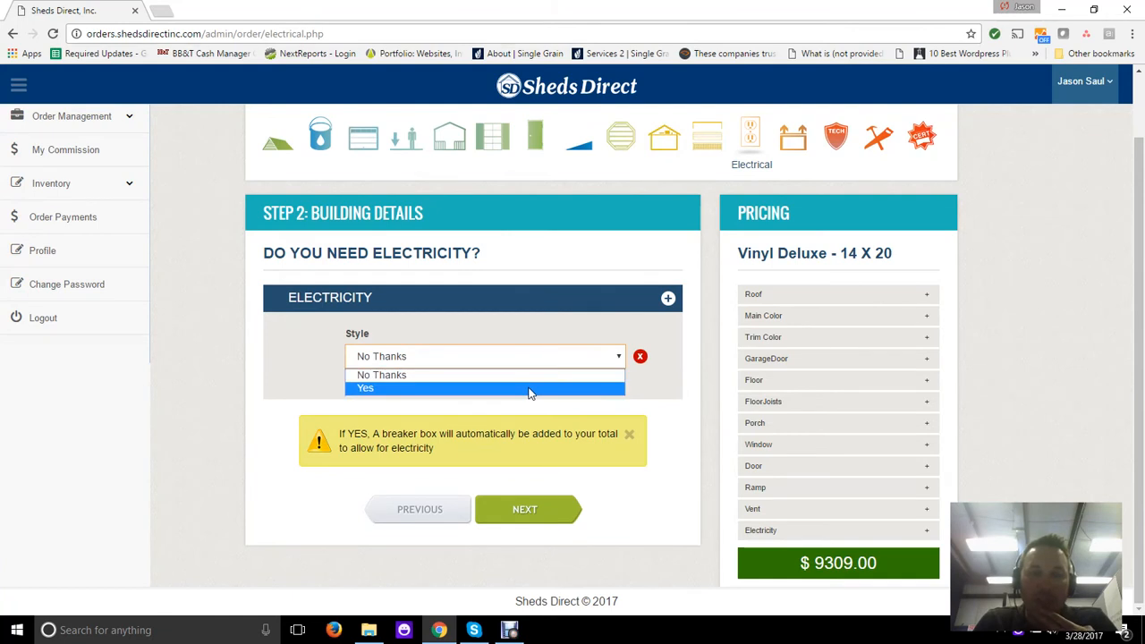
pyautogui.click(303, 376)
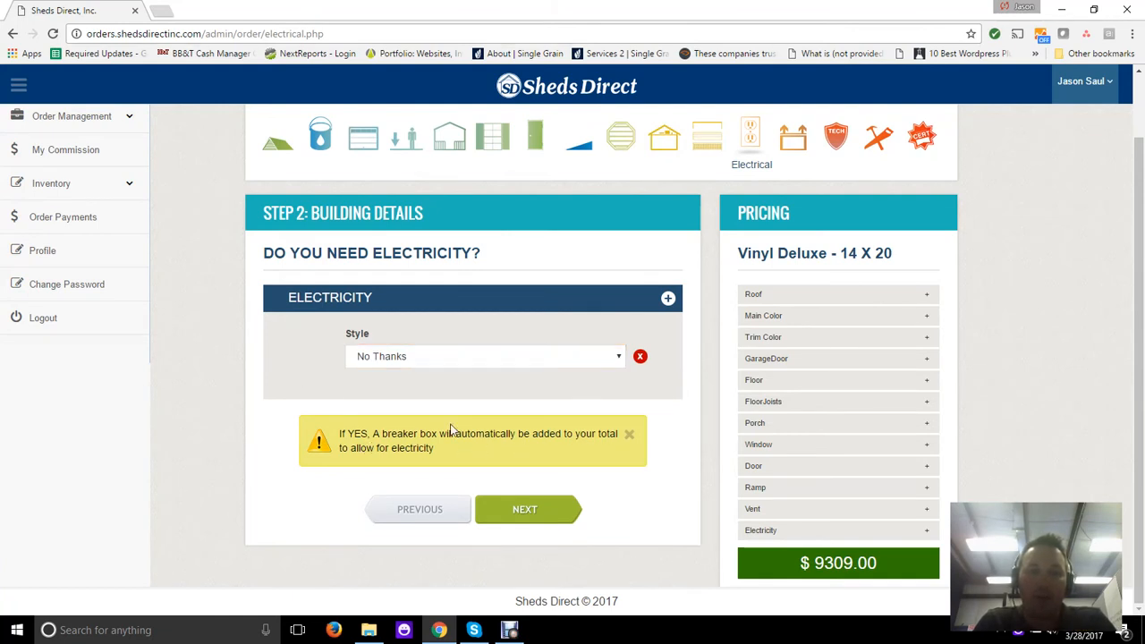
pyautogui.click(471, 361)
pyautogui.click(465, 389)
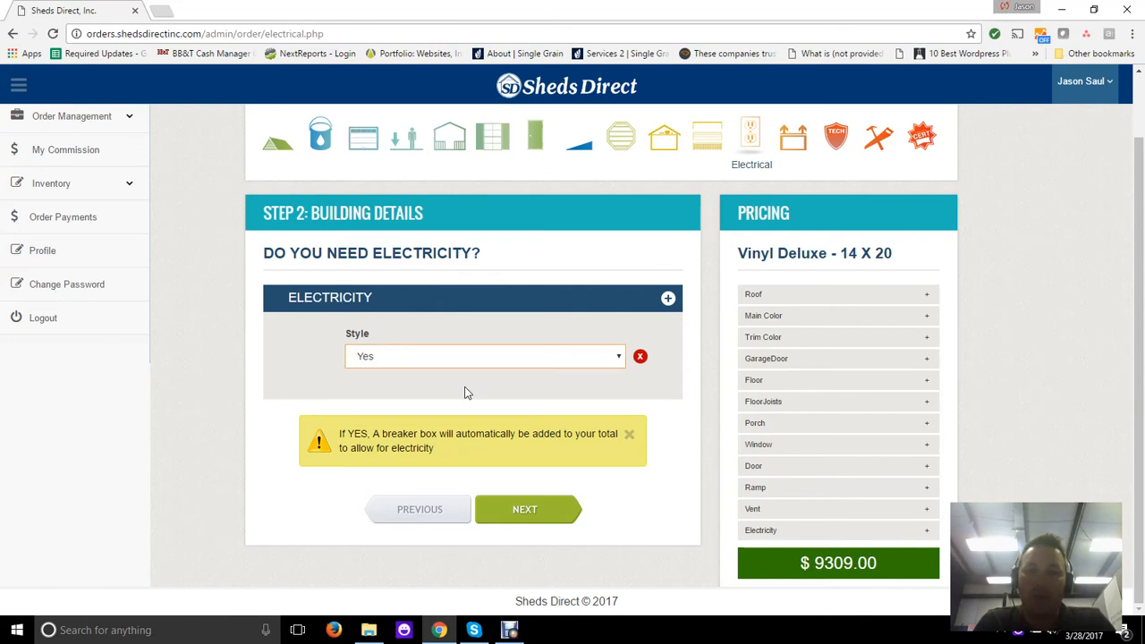
pyautogui.click(528, 509)
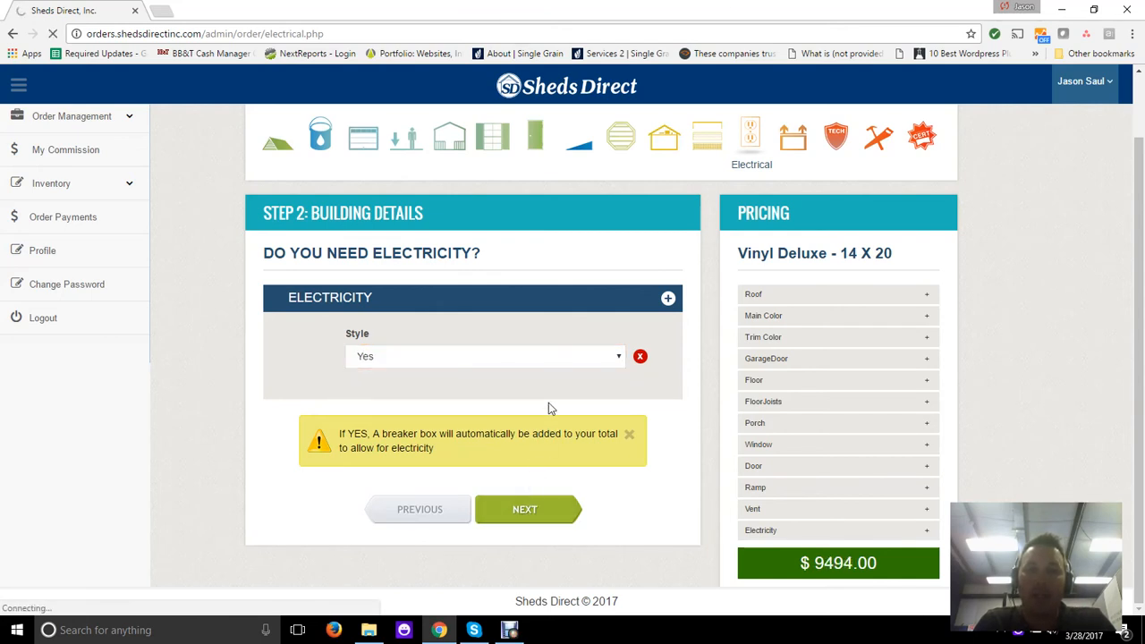
# - Set the first electrical component to Light Switch and add a second one set to Interior Light
pyautogui.scroll(-1, 649, 298)
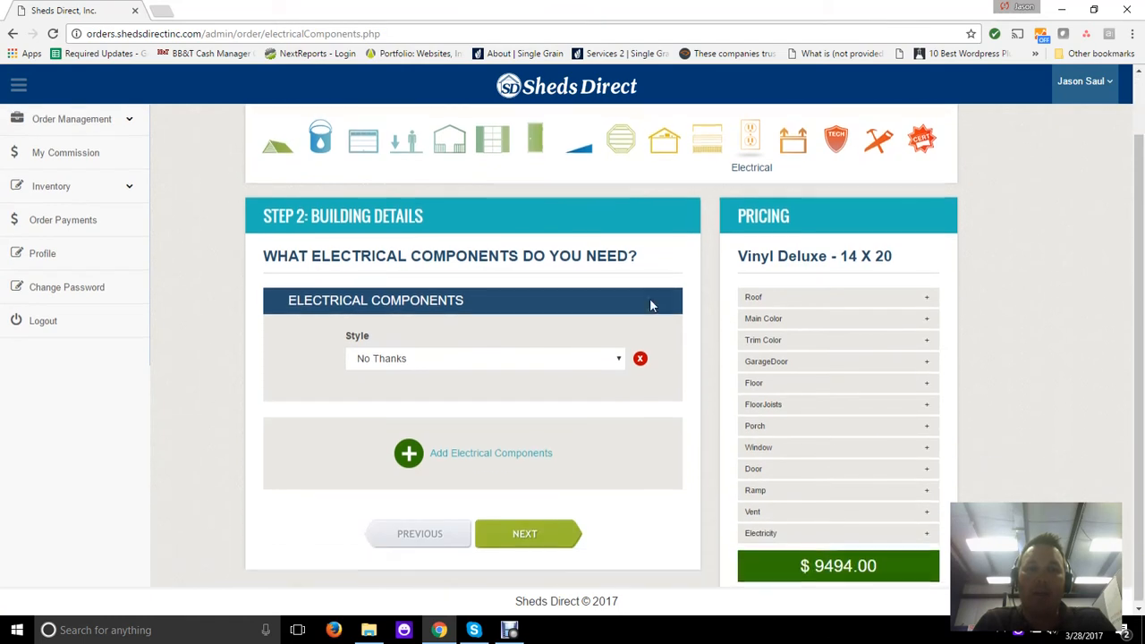
pyautogui.click(548, 358)
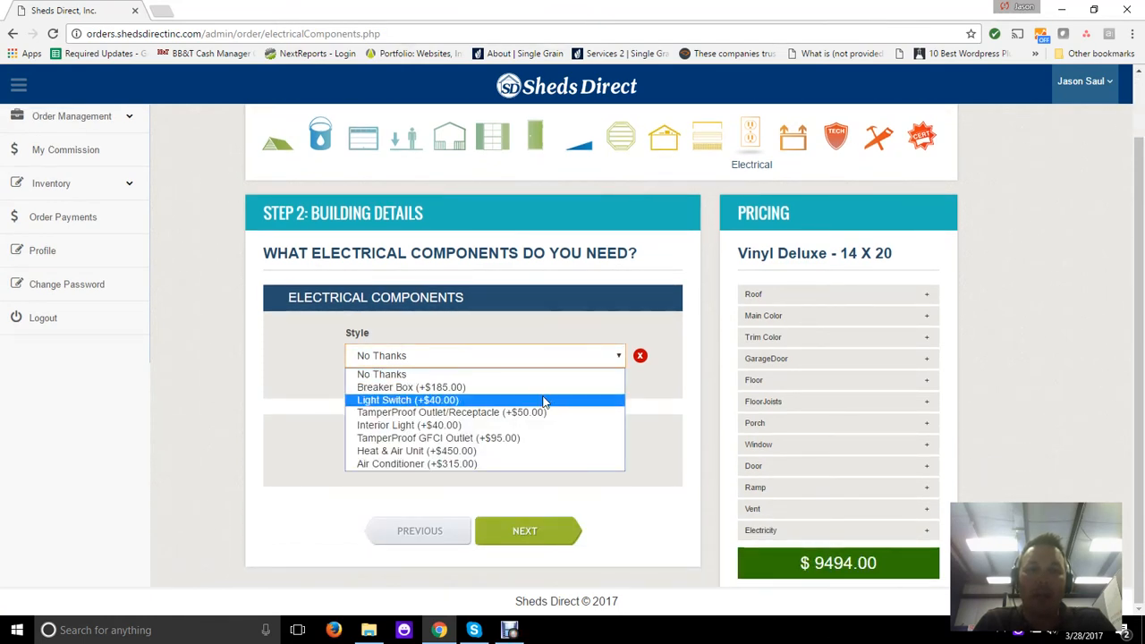
pyautogui.click(540, 398)
pyautogui.click(511, 451)
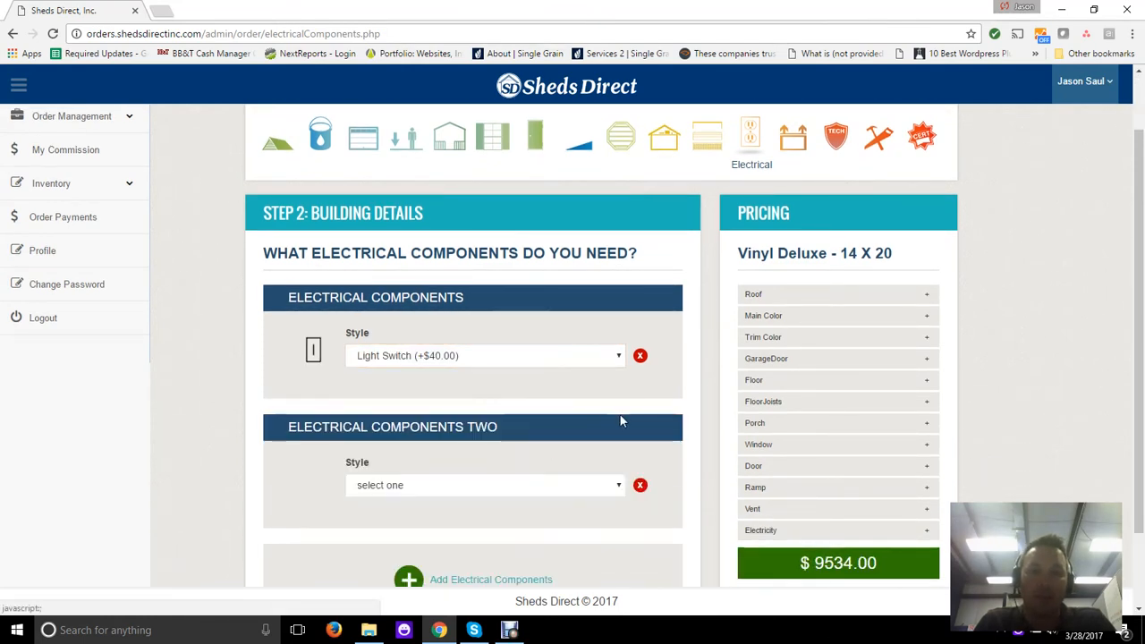
pyautogui.scroll(-1, 523, 384)
pyautogui.click(523, 385)
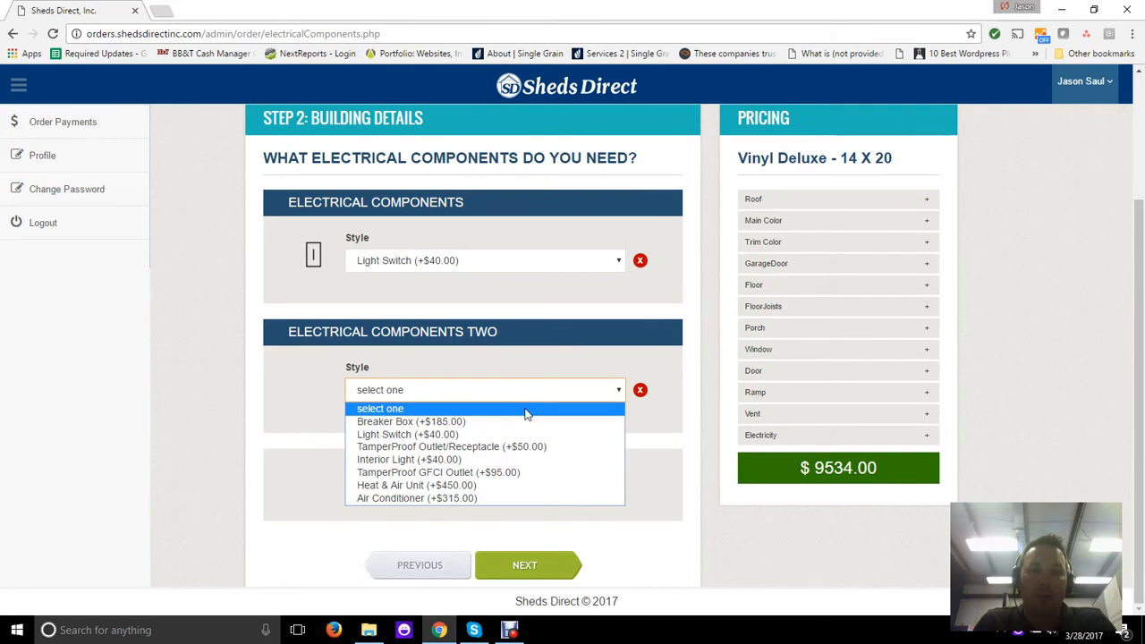
pyautogui.click(480, 460)
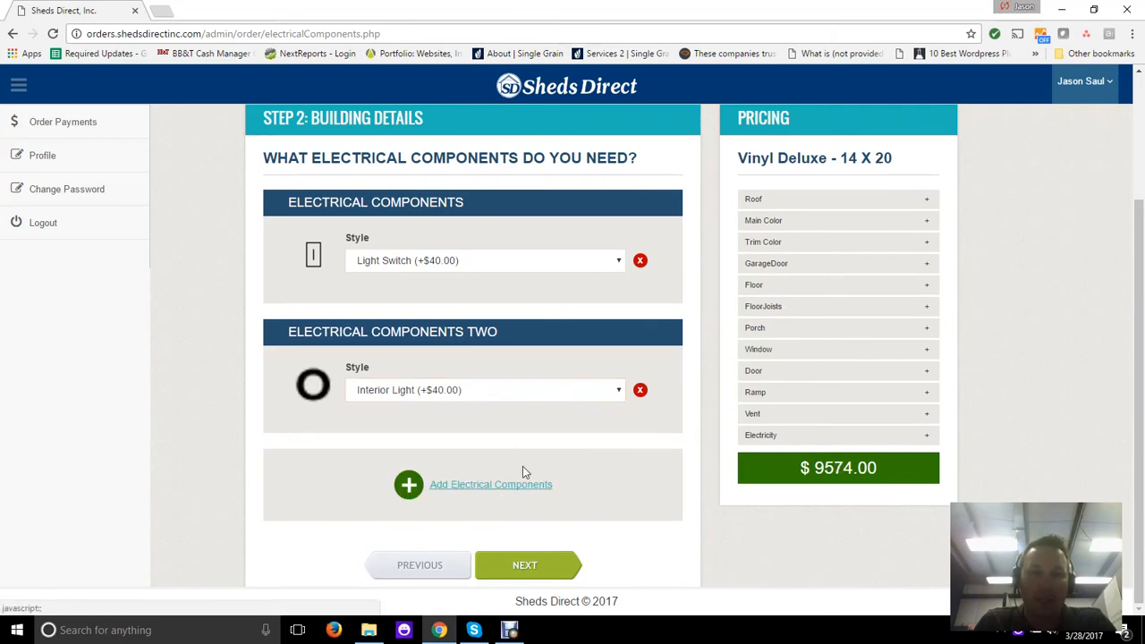
# - Add a third electrical component and set its style to Interior Light
pyautogui.click(523, 474)
pyautogui.scroll(-1, 631, 440)
pyautogui.scroll(-1, 631, 440)
pyautogui.click(513, 395)
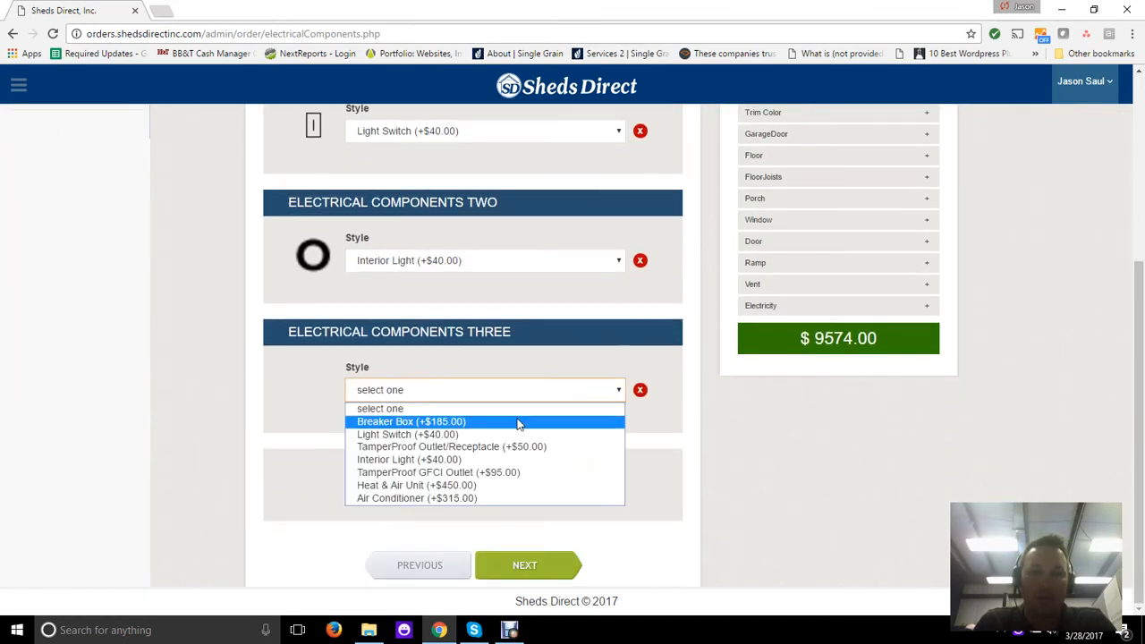
pyautogui.click(490, 460)
# - Add a fourth electrical component as TamperProof GFCI Outlet and a fifth as TamperProof Outlet/Receptacle
pyautogui.click(518, 486)
pyautogui.scroll(-2, 596, 418)
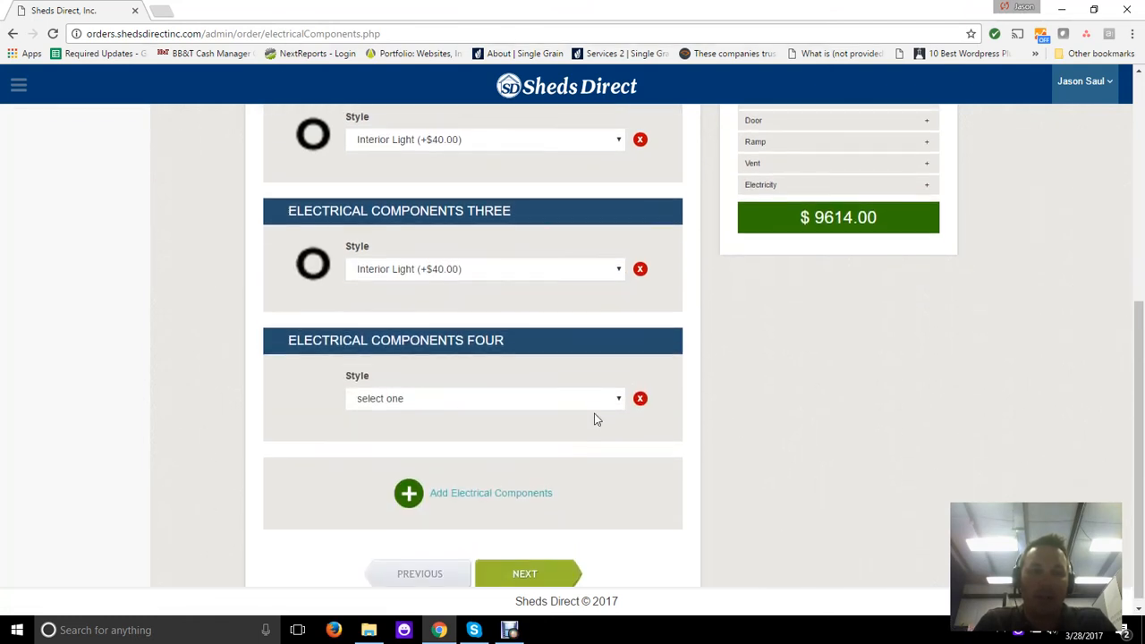
pyautogui.click(525, 396)
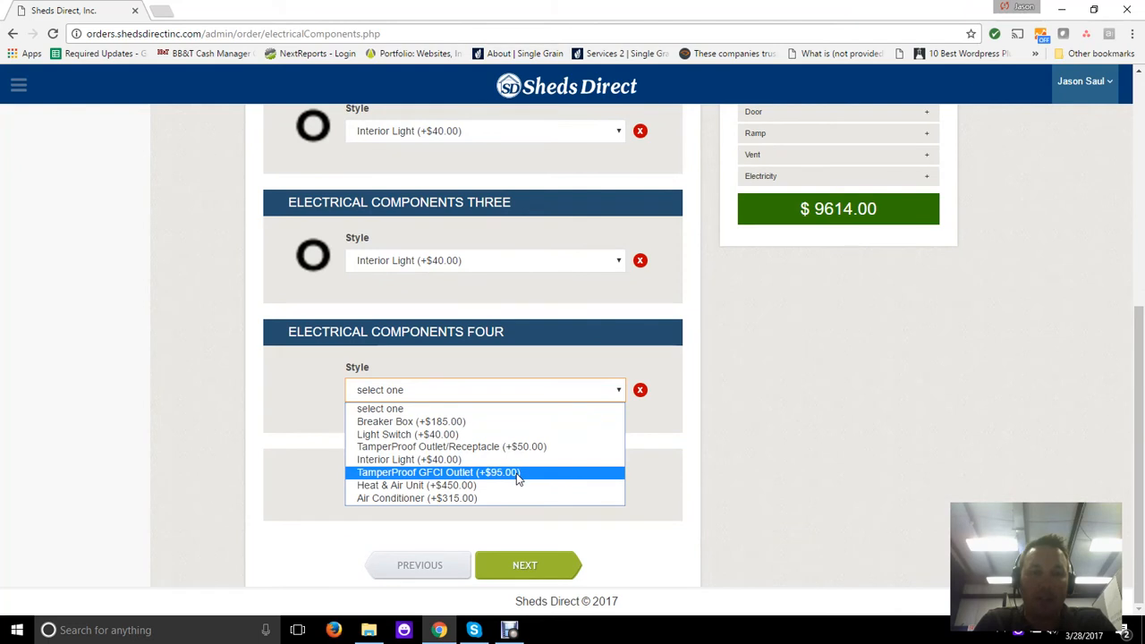
pyautogui.click(517, 472)
pyautogui.click(506, 485)
pyautogui.scroll(-2, 555, 434)
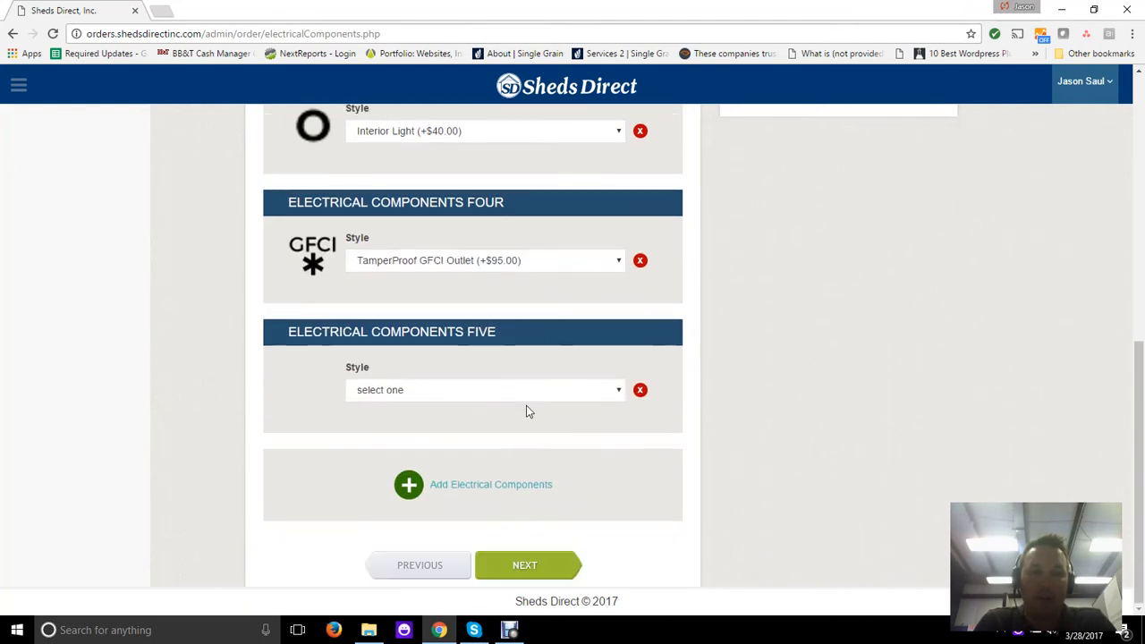
pyautogui.click(526, 390)
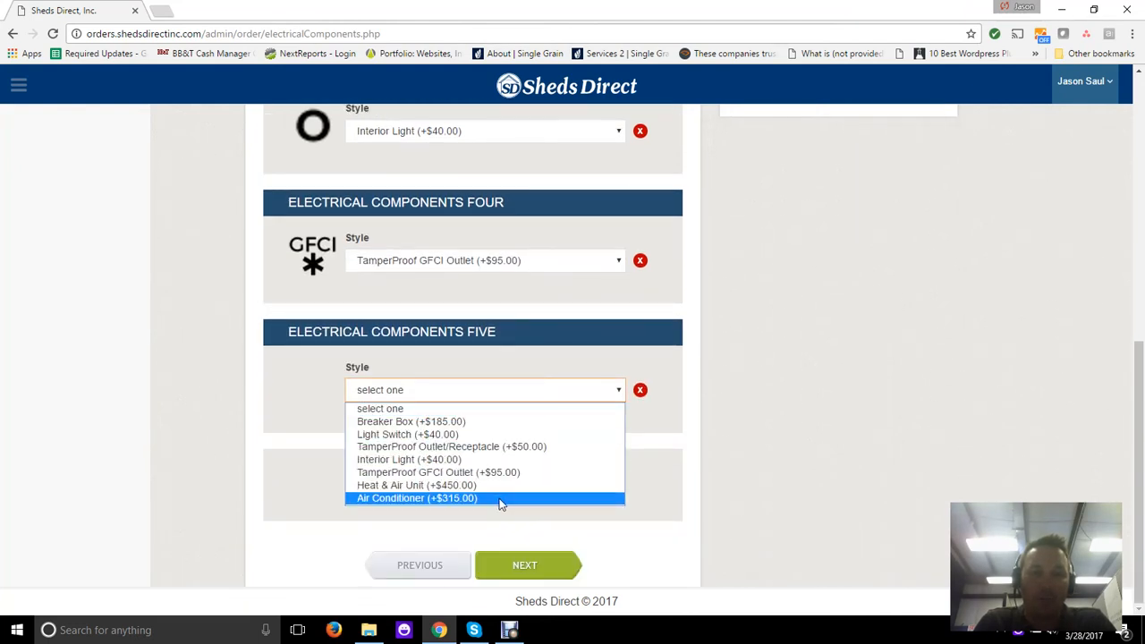
pyautogui.click(506, 447)
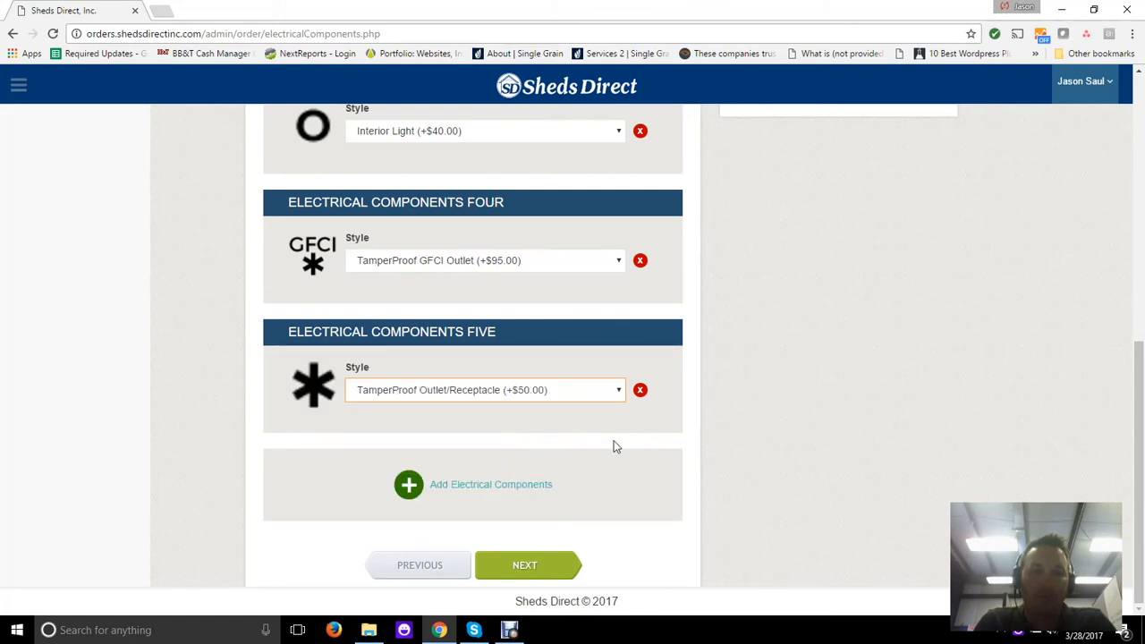
pyautogui.click(510, 490)
pyautogui.scroll(-2, 581, 430)
pyautogui.click(565, 389)
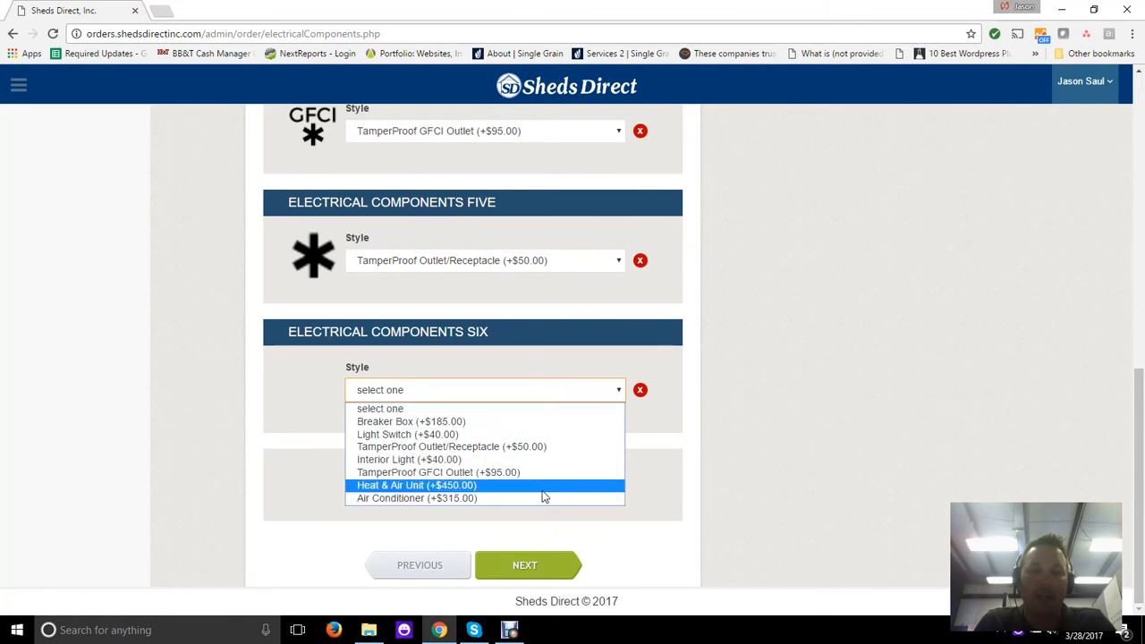
pyautogui.click(691, 455)
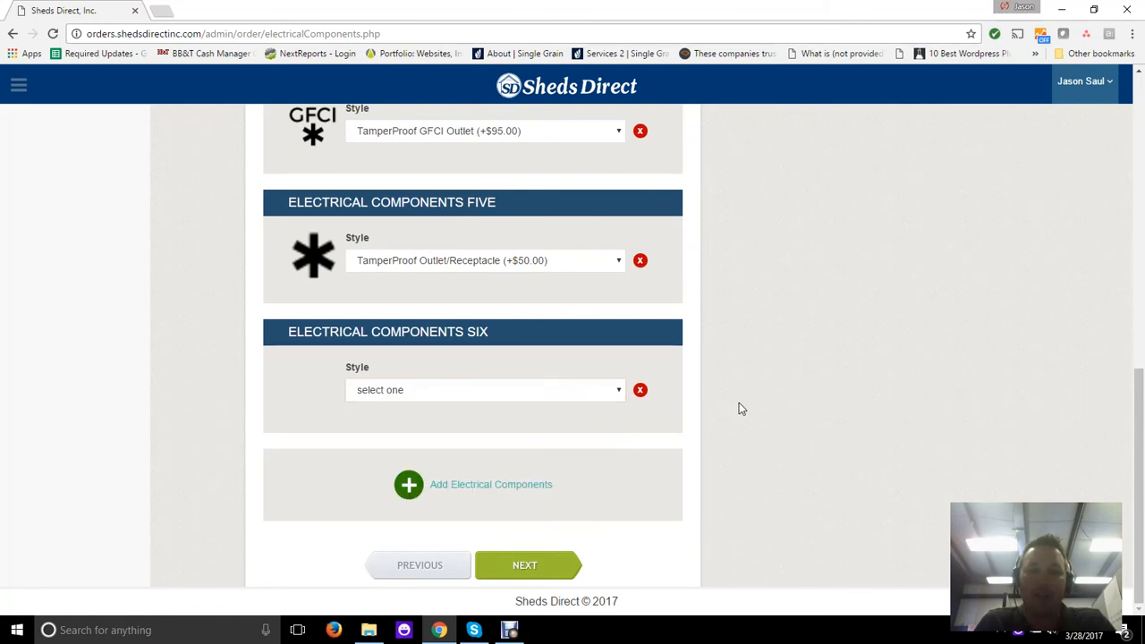
pyautogui.click(641, 391)
# - Continue to the extended wall package options and expand the Electricity entry in the pricing summary
pyautogui.click(524, 564)
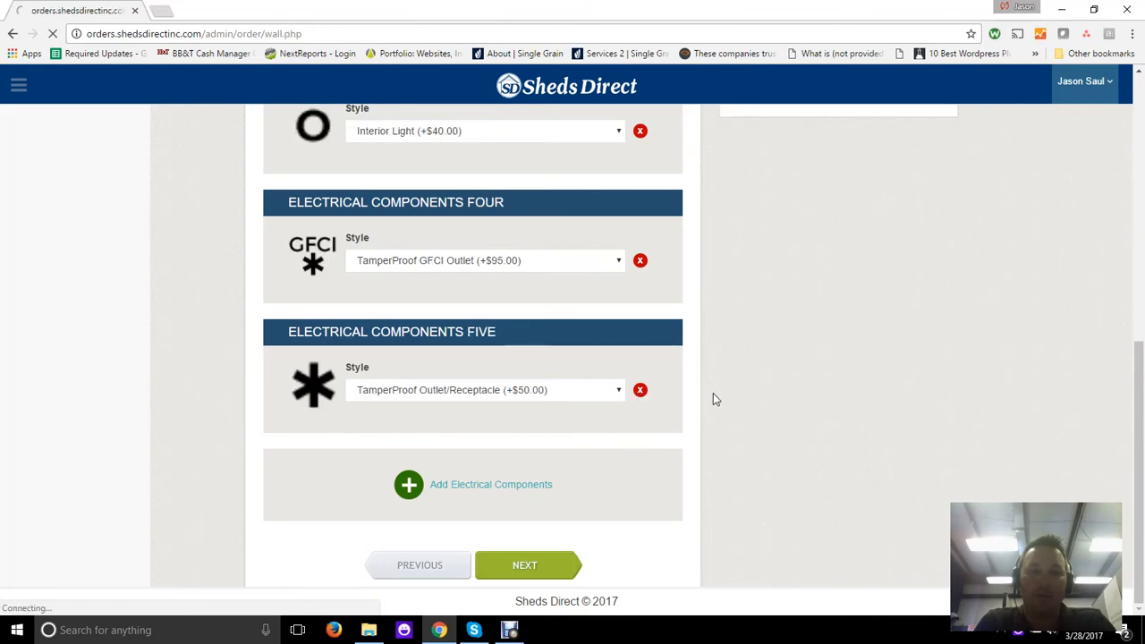
pyautogui.scroll(-3, 685, 347)
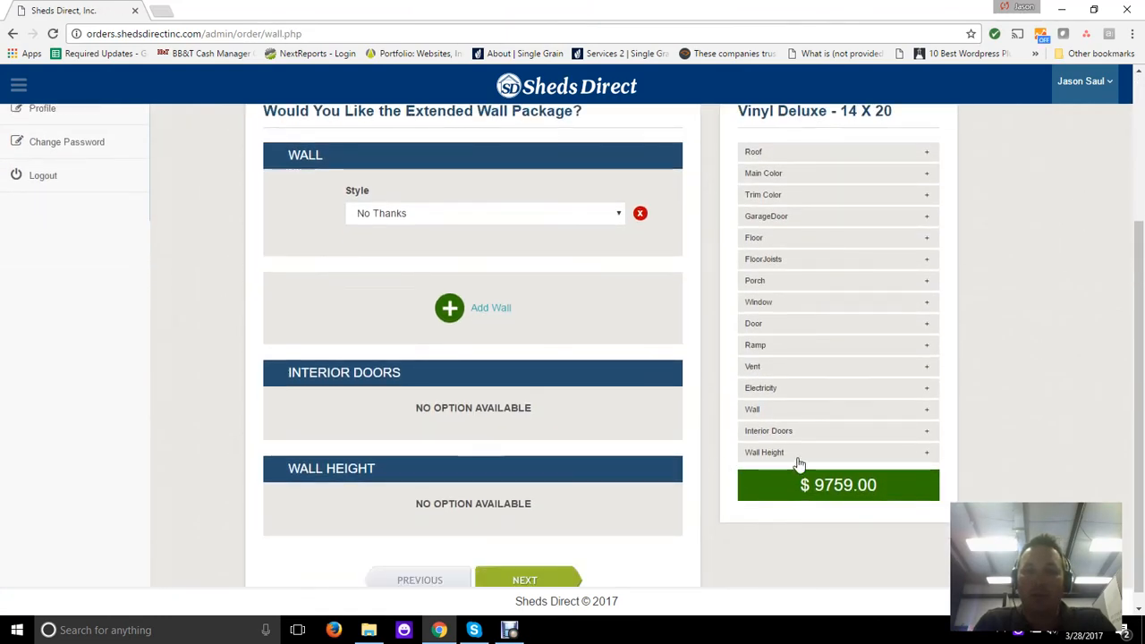
pyautogui.click(827, 388)
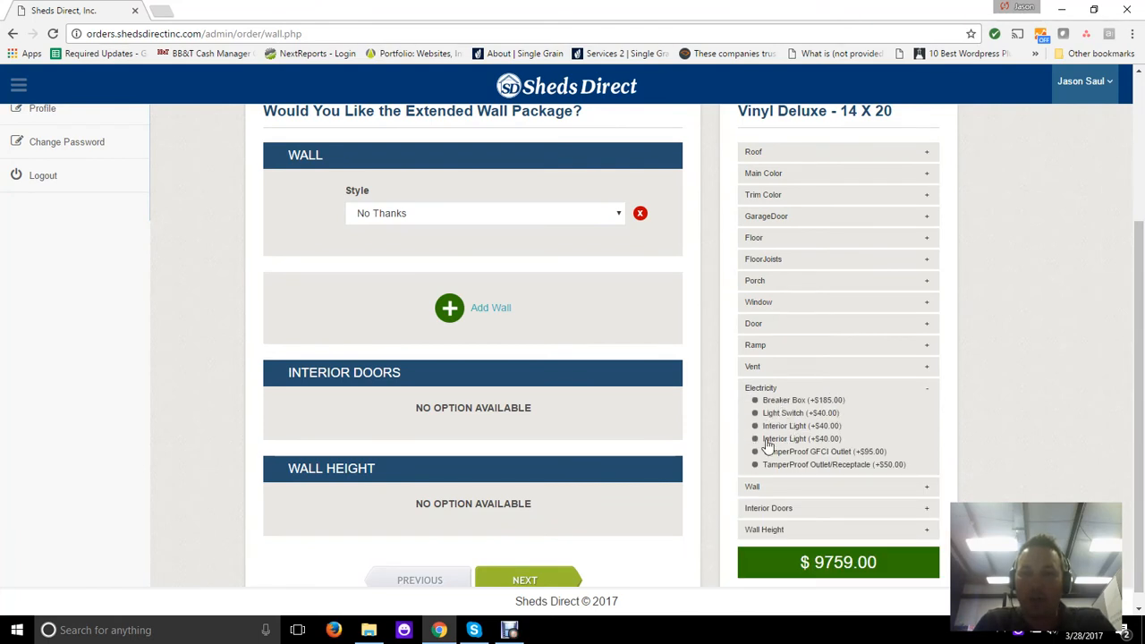
# - Check the available wall styles, keep the wall at No Thanks, and continue to the building protection options
pyautogui.scroll(1, 590, 306)
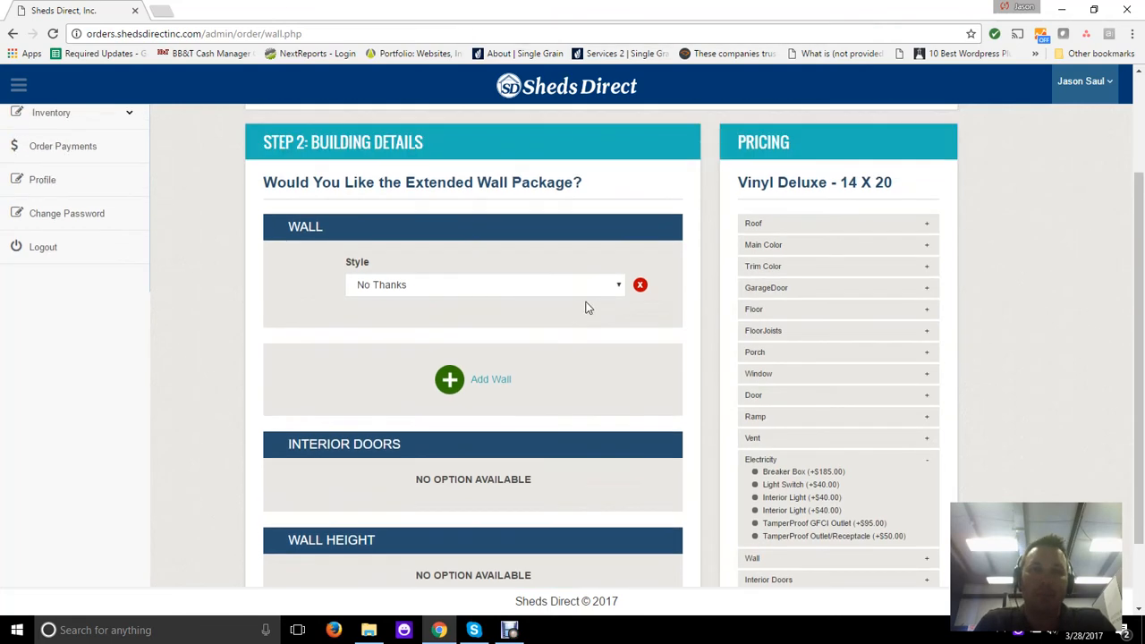
pyautogui.scroll(-1, 598, 332)
pyautogui.scroll(1, 599, 332)
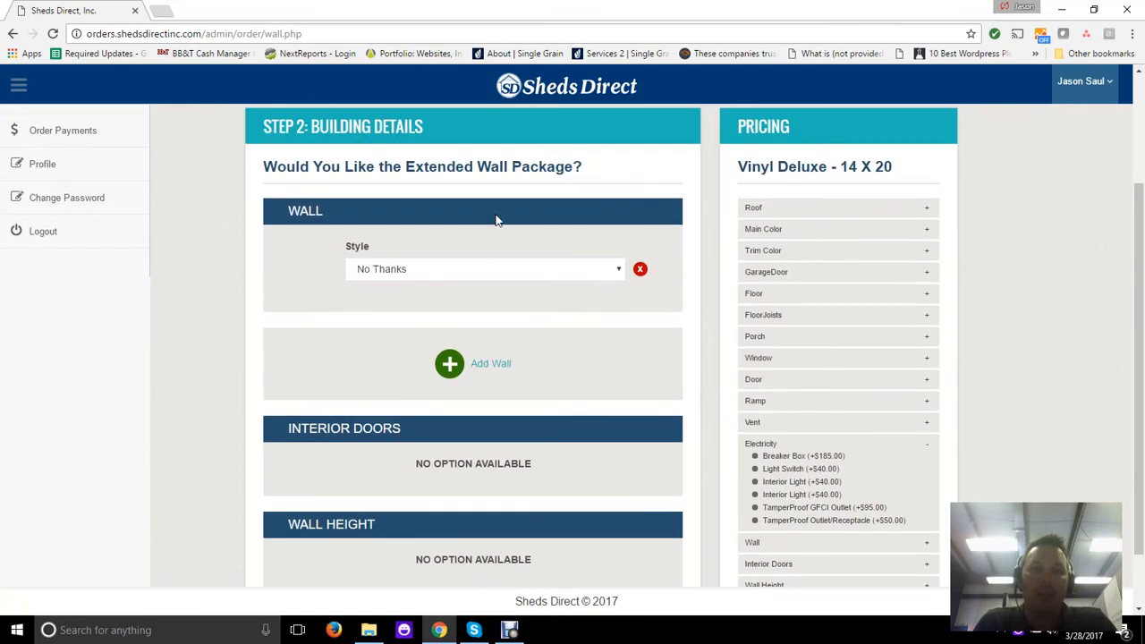
pyautogui.click(566, 272)
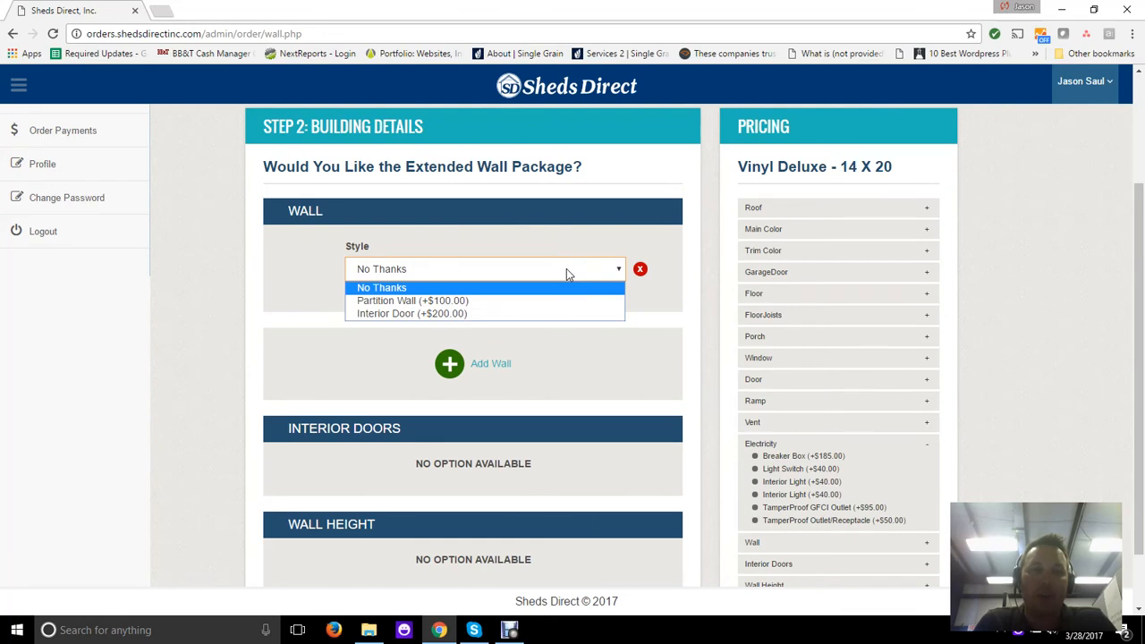
pyautogui.click(626, 199)
pyautogui.scroll(-1, 626, 198)
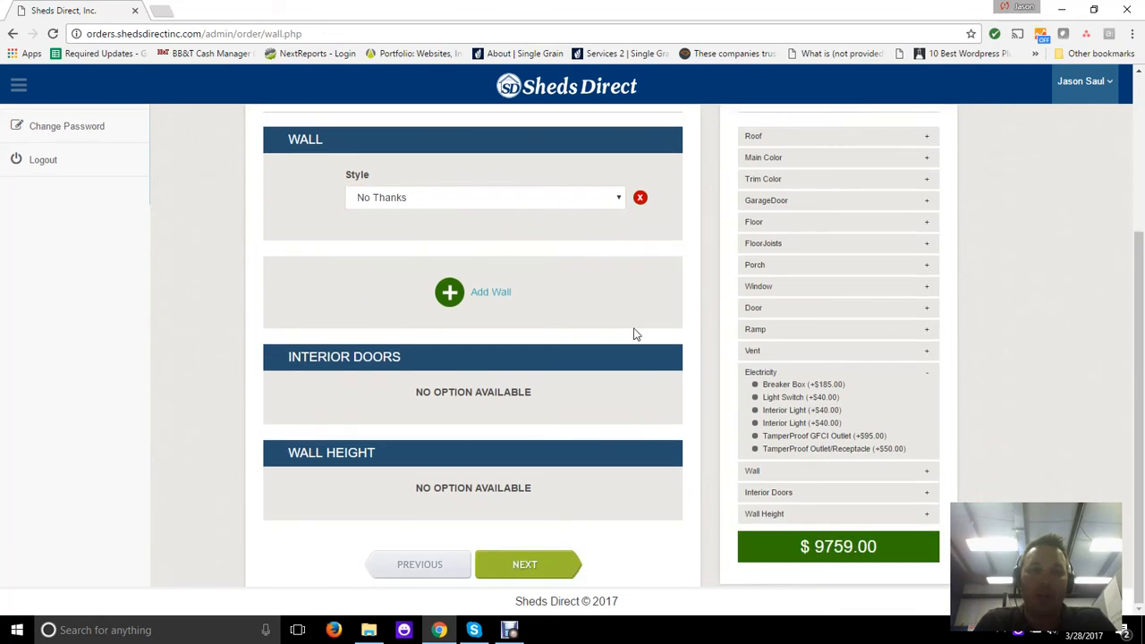
pyautogui.click(534, 567)
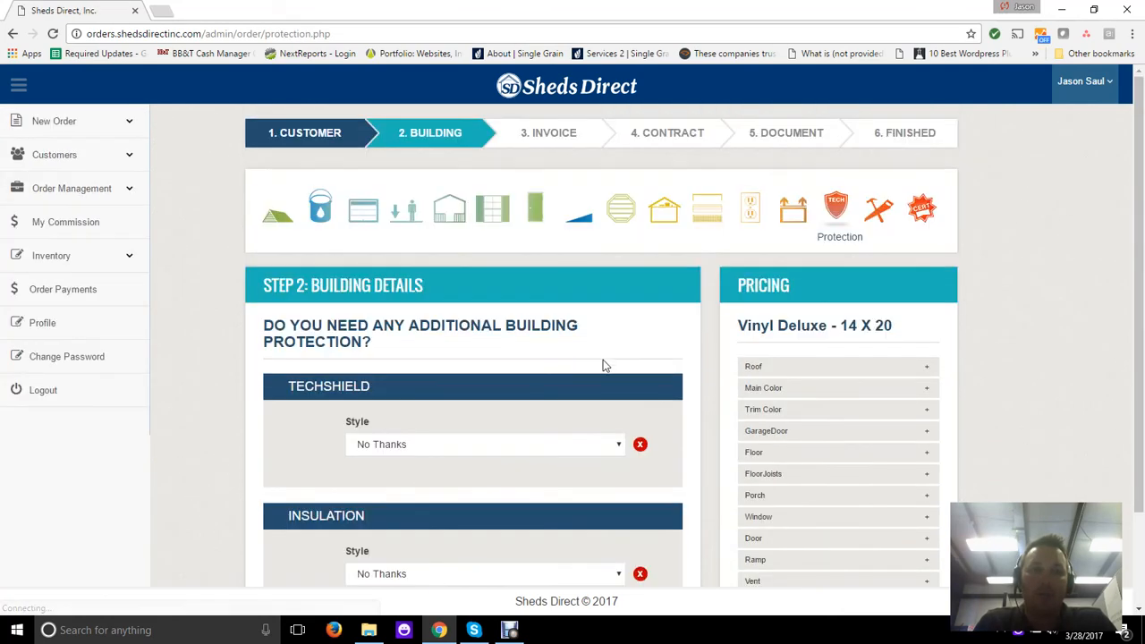
# - Keep both Techshield and insulation at No Thanks and continue to the built-on-site options
pyautogui.scroll(-2, 623, 362)
pyautogui.click(526, 330)
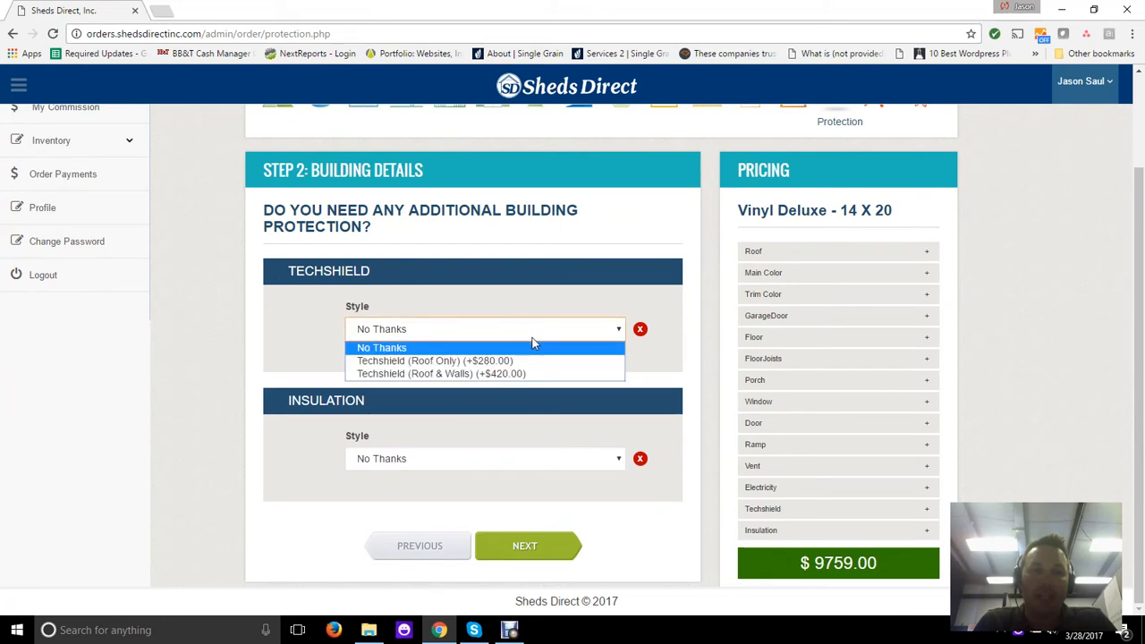
pyautogui.click(606, 288)
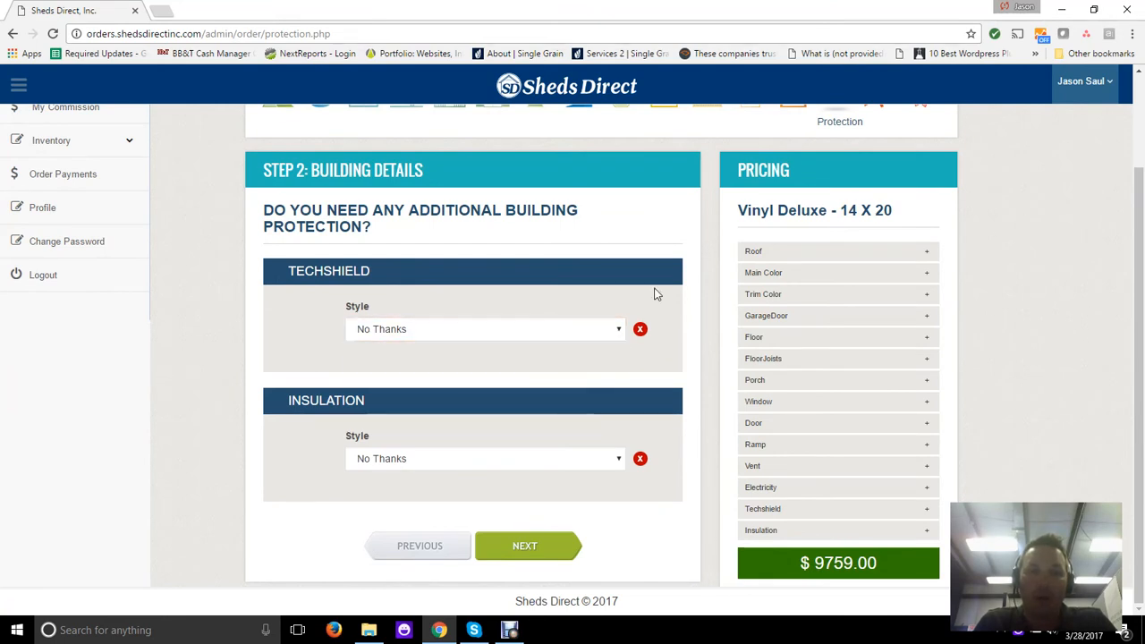
pyautogui.click(576, 460)
pyautogui.click(574, 466)
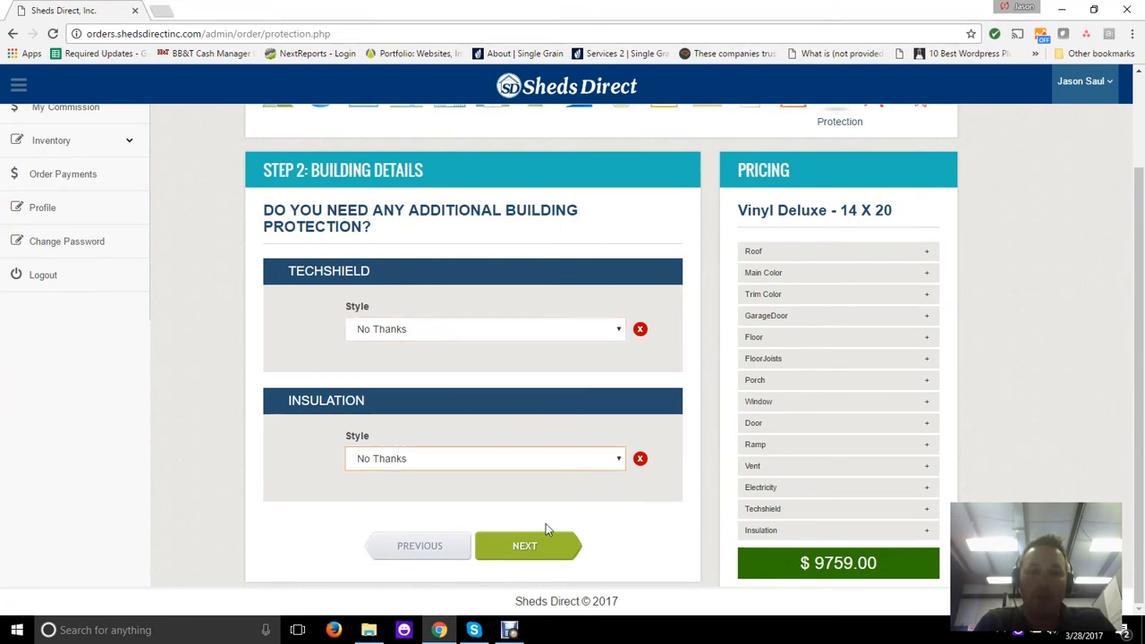
pyautogui.click(526, 546)
# - Keep Built On Site at No and continue to the engineered drawings and anchor options
pyautogui.scroll(-2, 638, 367)
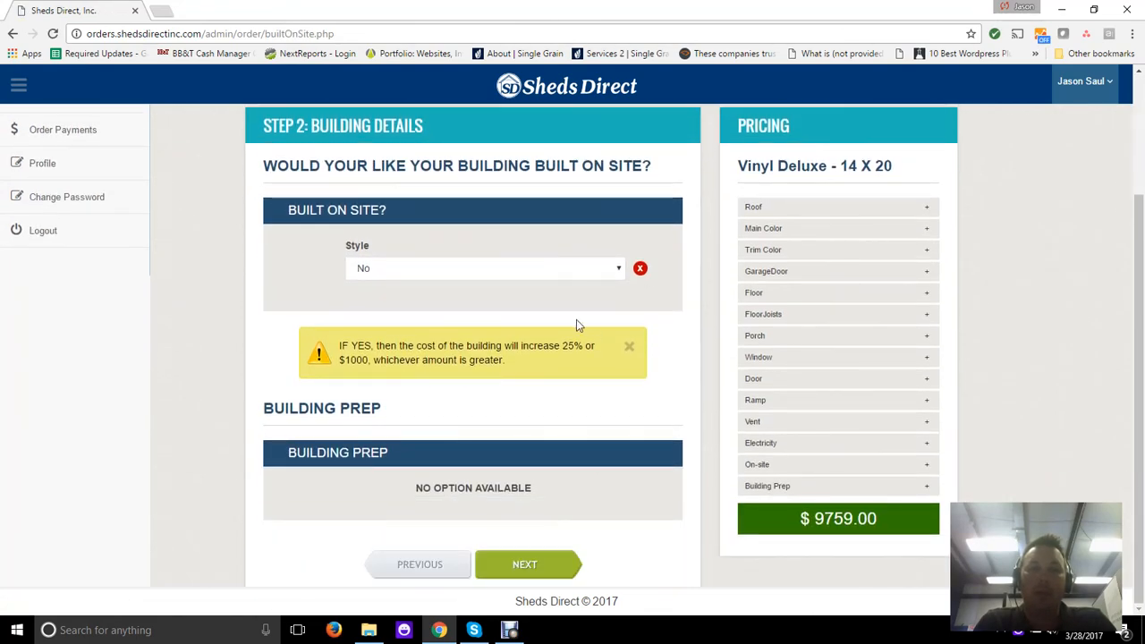
pyautogui.click(552, 267)
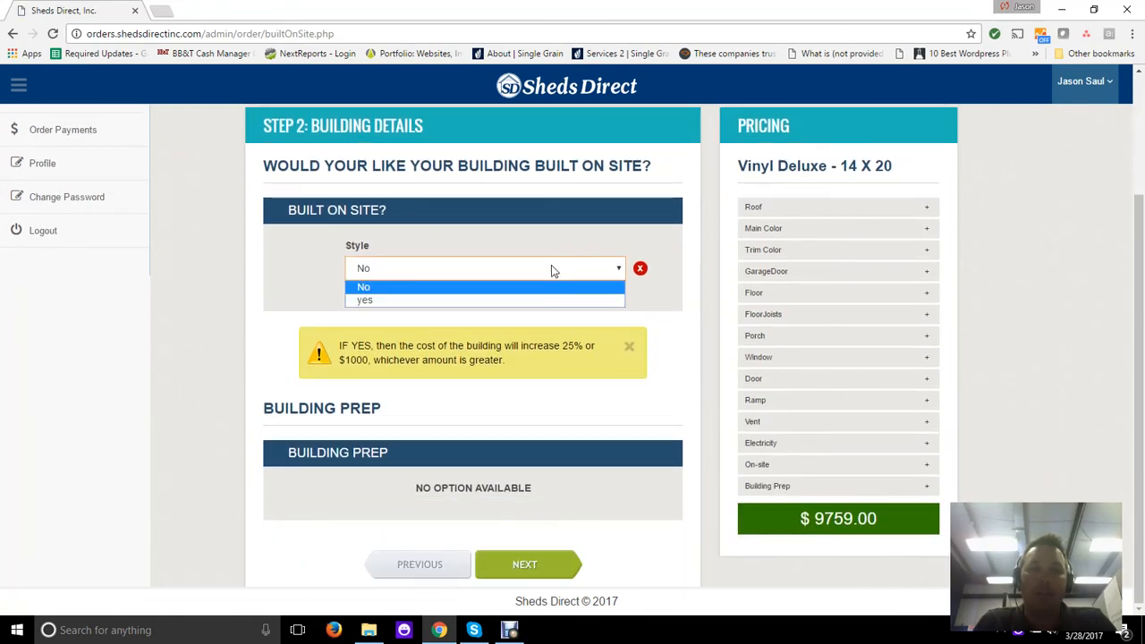
pyautogui.click(551, 267)
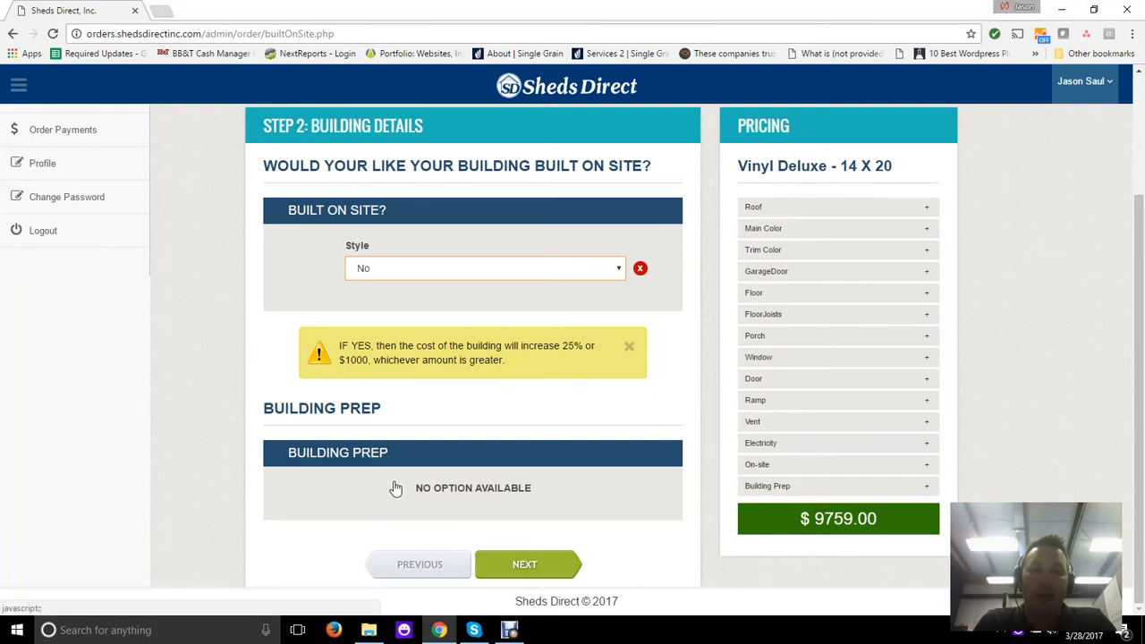
pyautogui.click(528, 565)
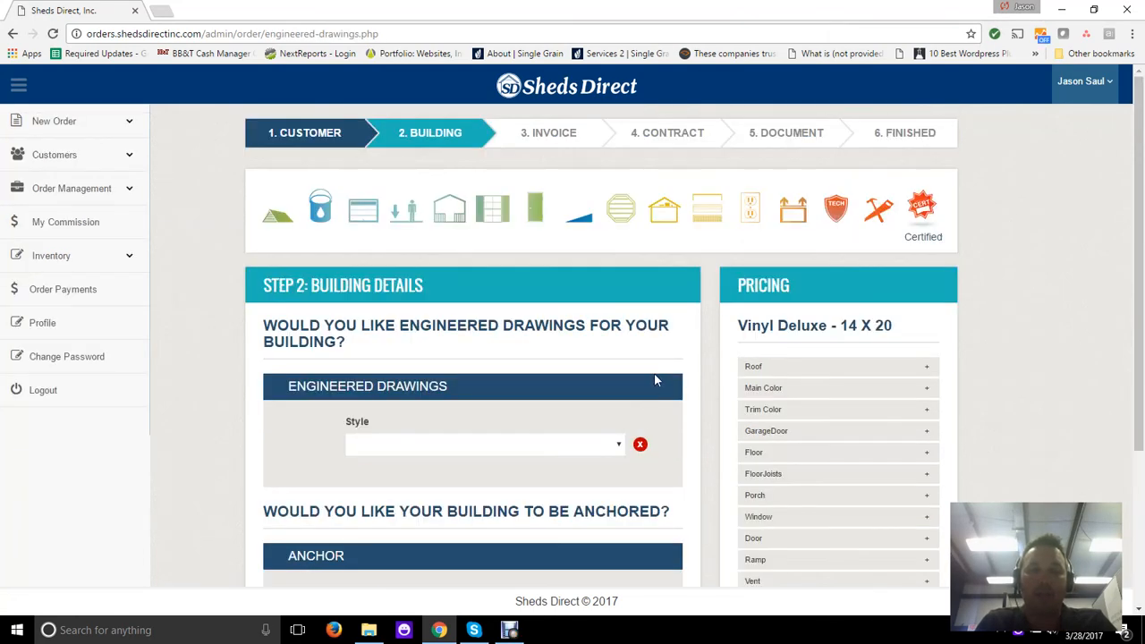
# - Set Engineered Drawings to No, keep Anchor at No Thanks, and continue to the building diagram
pyautogui.scroll(-2, 664, 376)
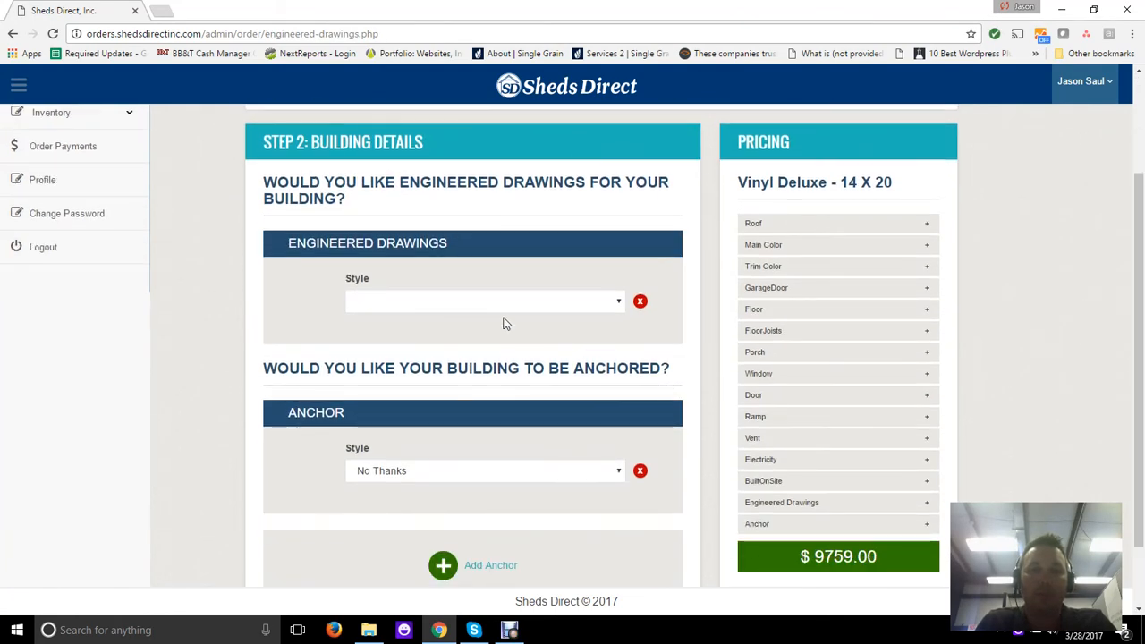
pyautogui.click(500, 304)
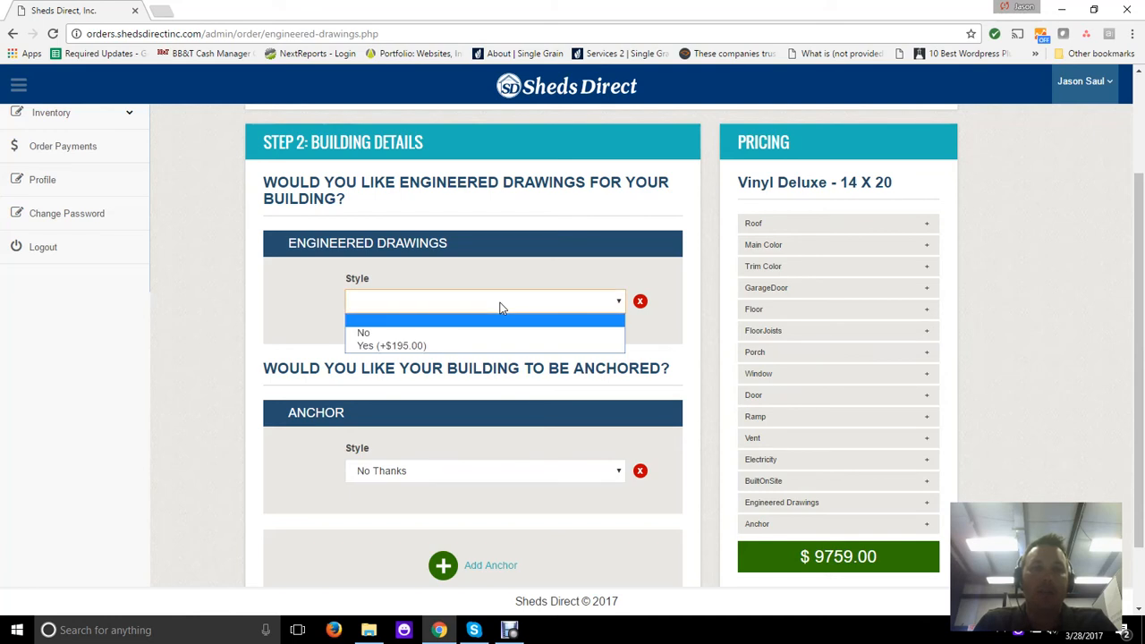
pyautogui.click(504, 332)
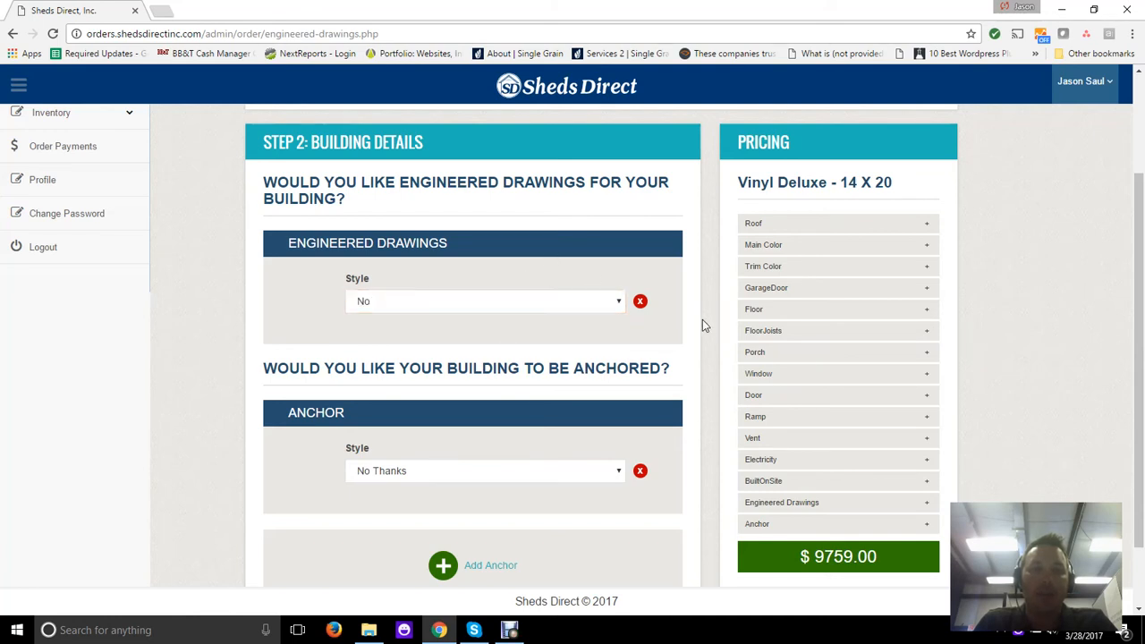
pyautogui.scroll(-1, 577, 373)
pyautogui.click(547, 390)
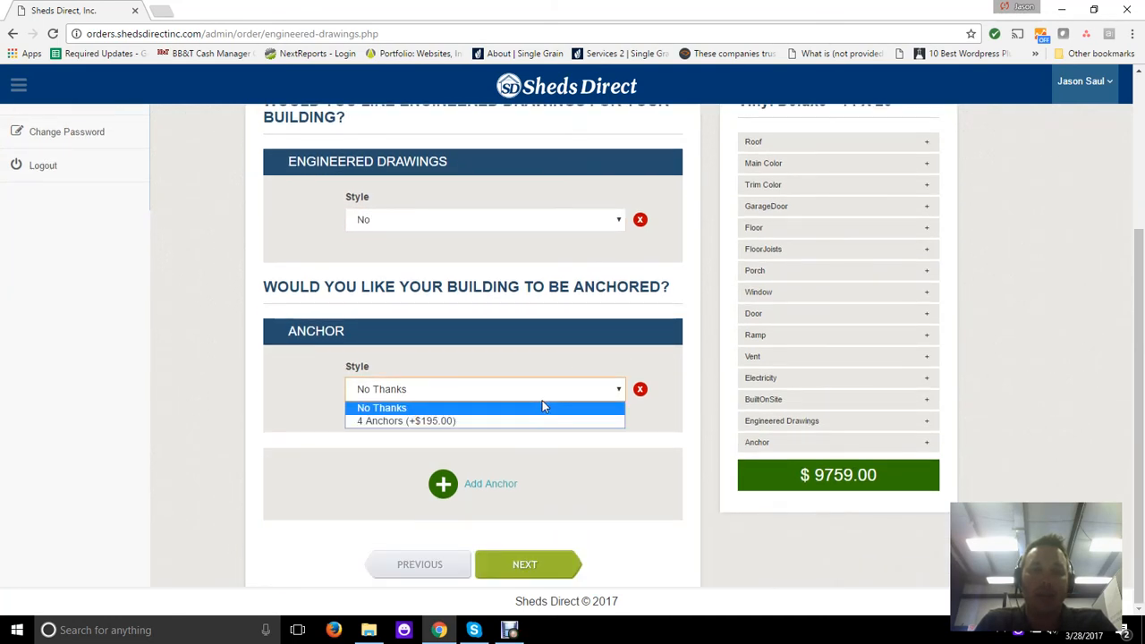
pyautogui.click(572, 355)
pyautogui.click(538, 565)
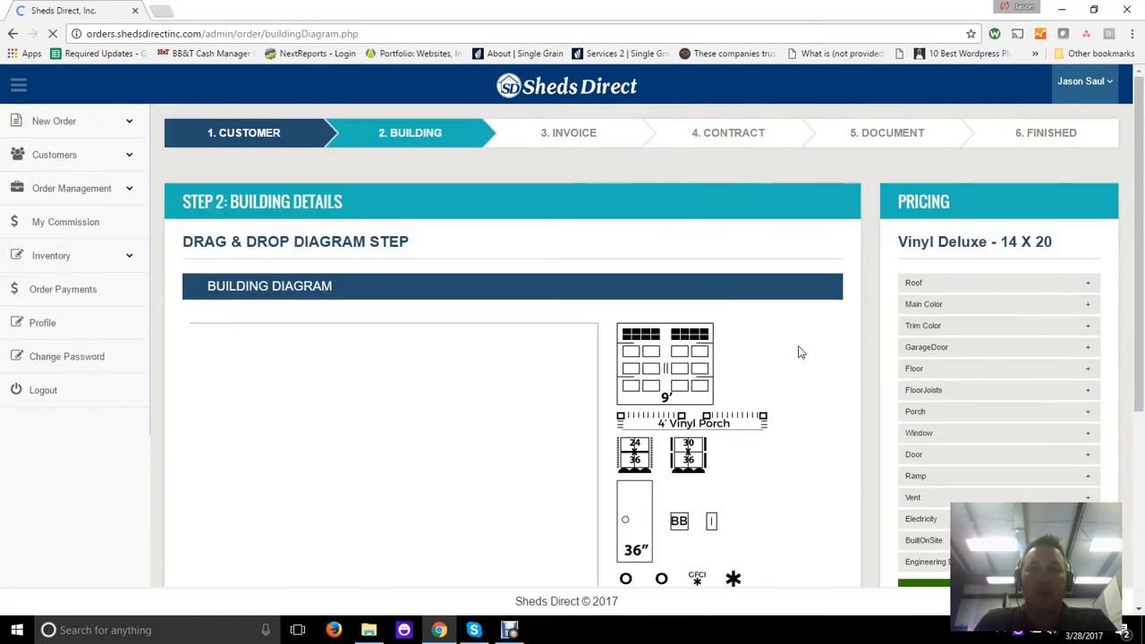
# - Place the 9' garage door upright in the C–D end wall of the building diagram, roughly centred
pyautogui.scroll(-2, 800, 350)
pyautogui.scroll(2, 800, 352)
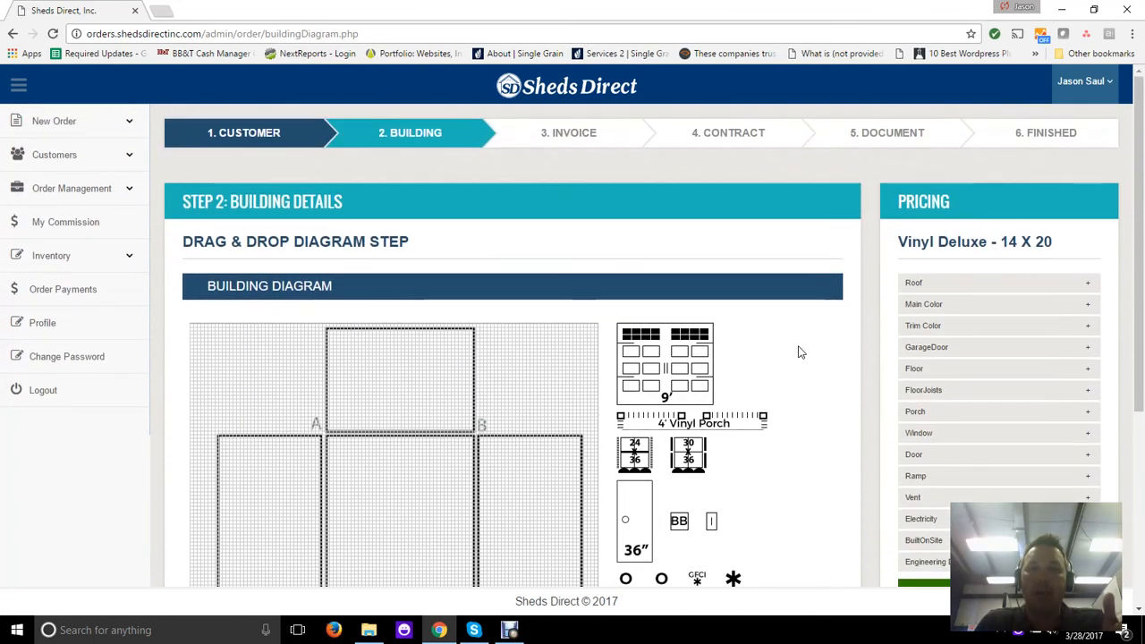
pyautogui.scroll(-2, 800, 352)
pyautogui.scroll(-1, 800, 352)
pyautogui.scroll(1, 799, 352)
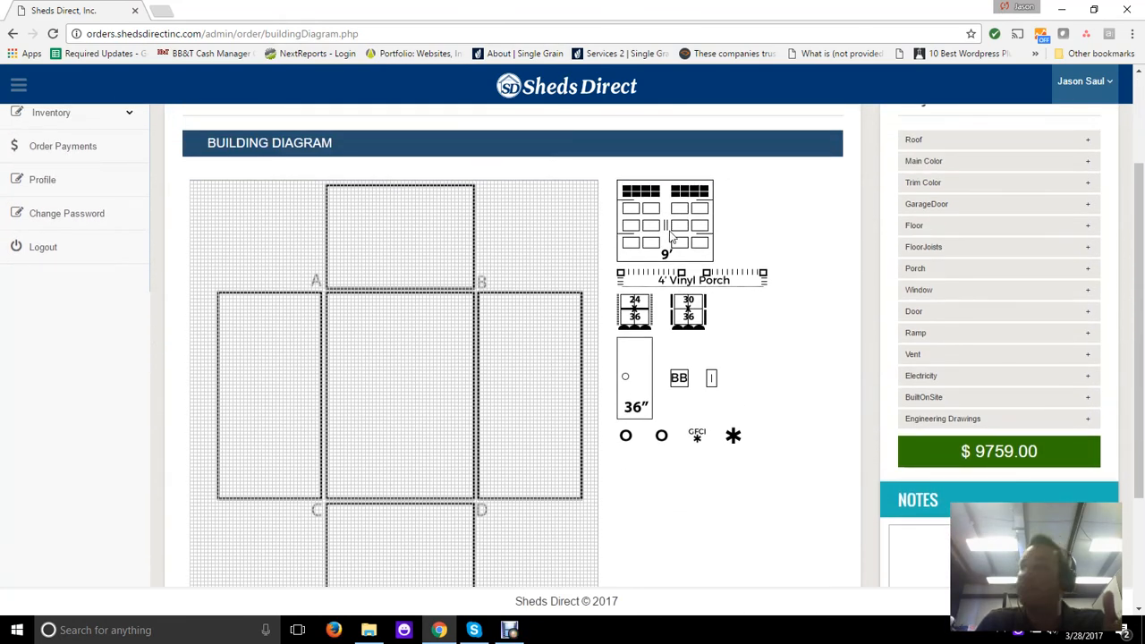
pyautogui.moveTo(672, 235); pyautogui.dragTo(412, 398)
pyautogui.click(443, 434)
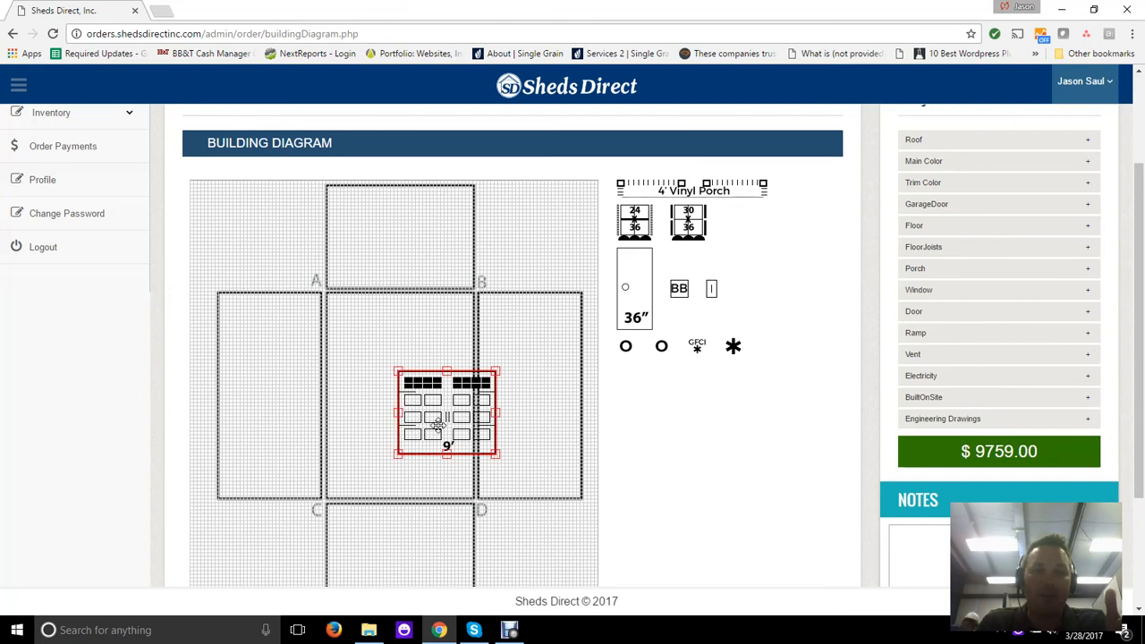
pyautogui.moveTo(445, 434); pyautogui.dragTo(399, 439)
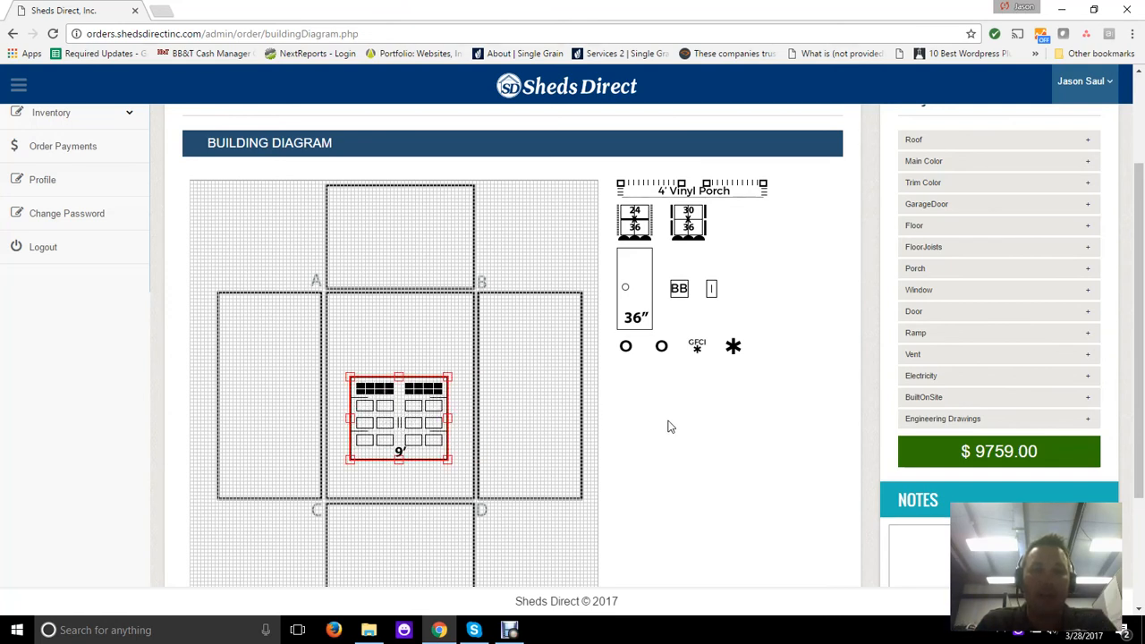
pyautogui.scroll(-1, 440, 457)
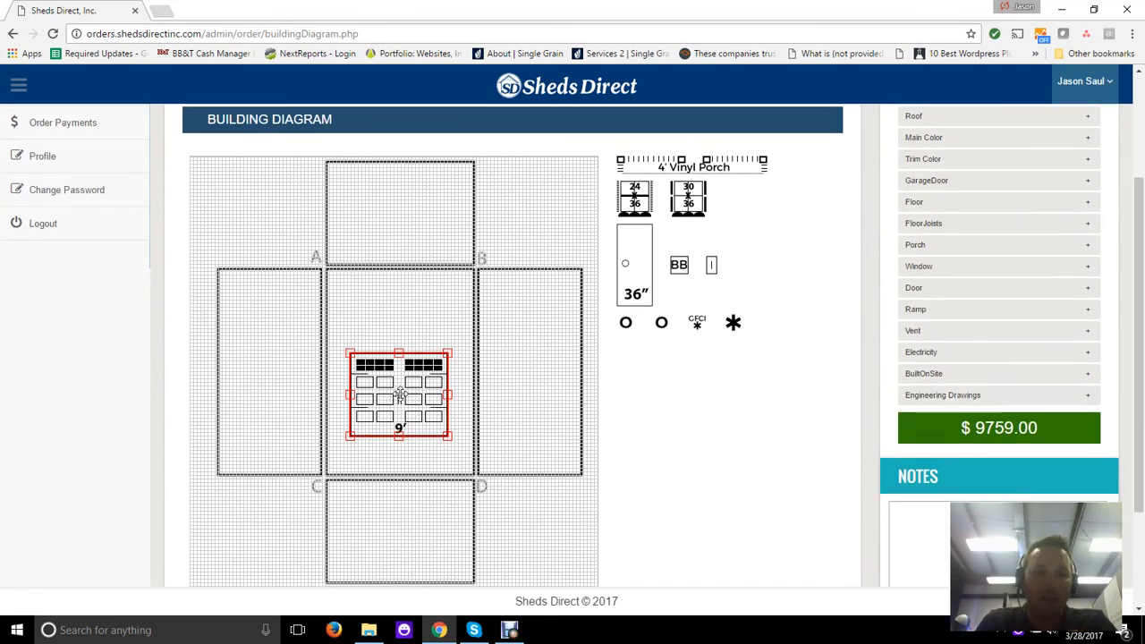
pyautogui.moveTo(403, 400); pyautogui.dragTo(404, 541)
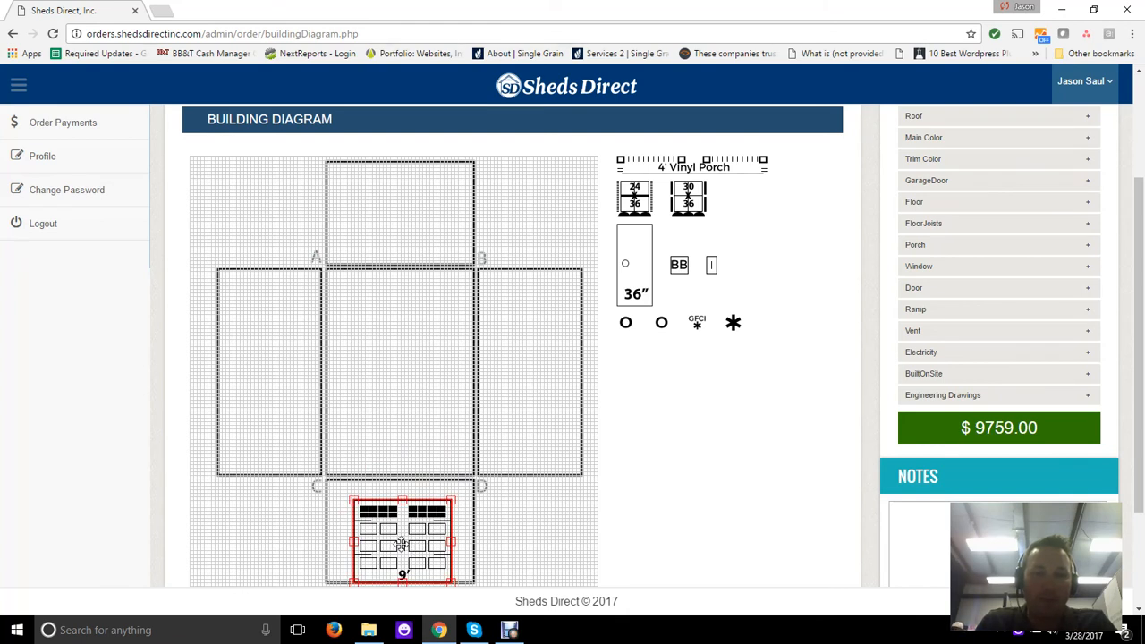
# - Rotate the 9' garage door in quarter turns through a full turn back to upright
pyautogui.doubleClick(404, 542)
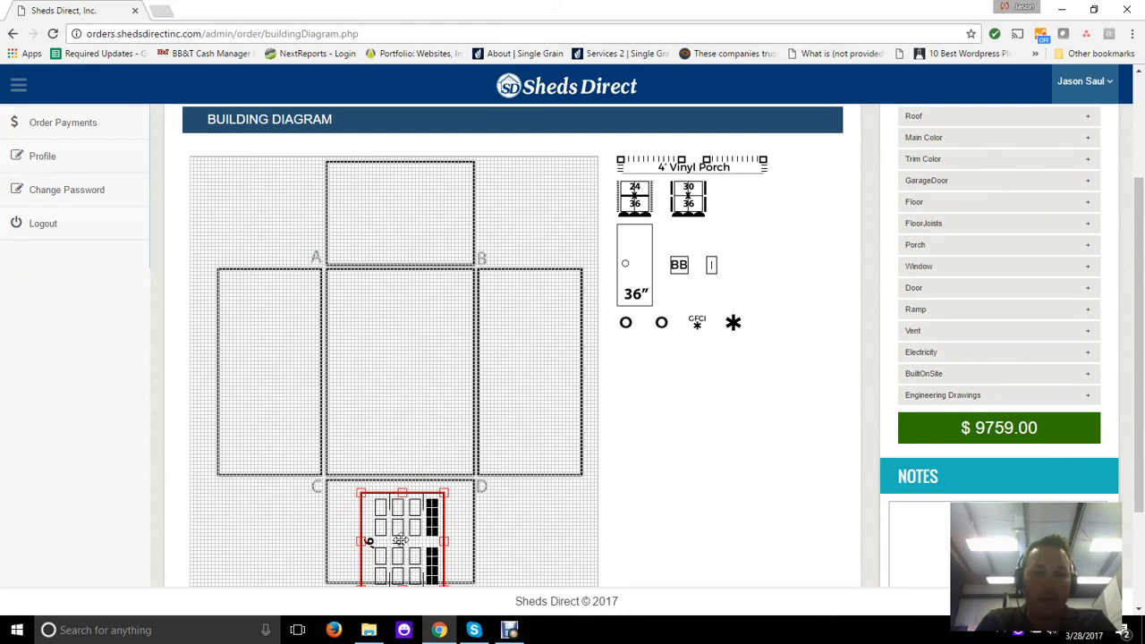
pyautogui.doubleClick(401, 539)
pyautogui.doubleClick(402, 538)
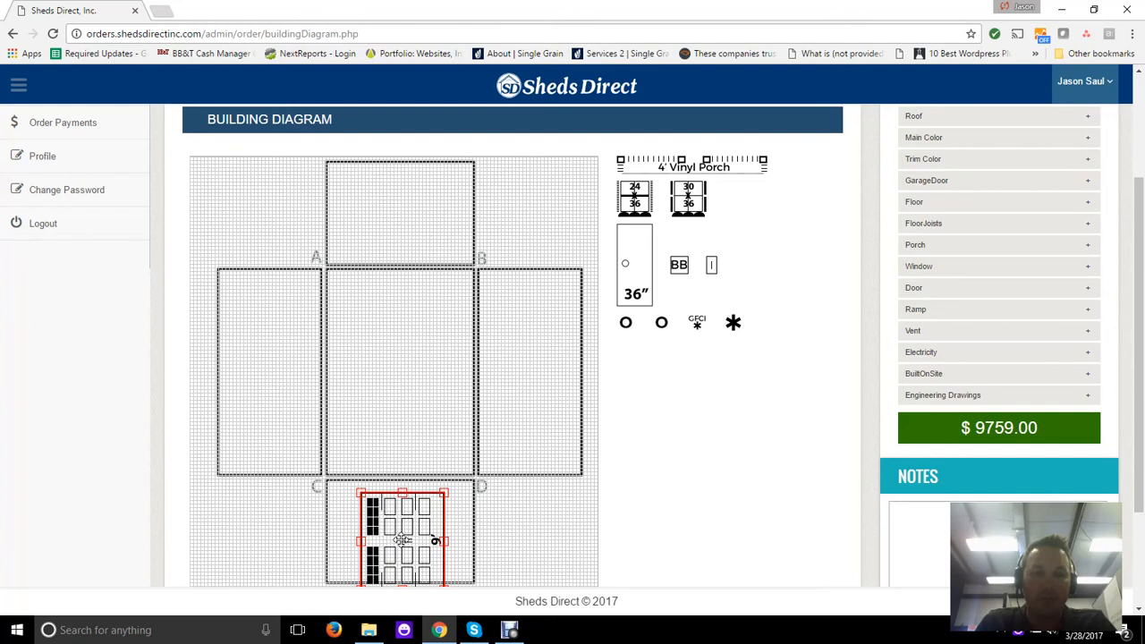
pyautogui.doubleClick(402, 539)
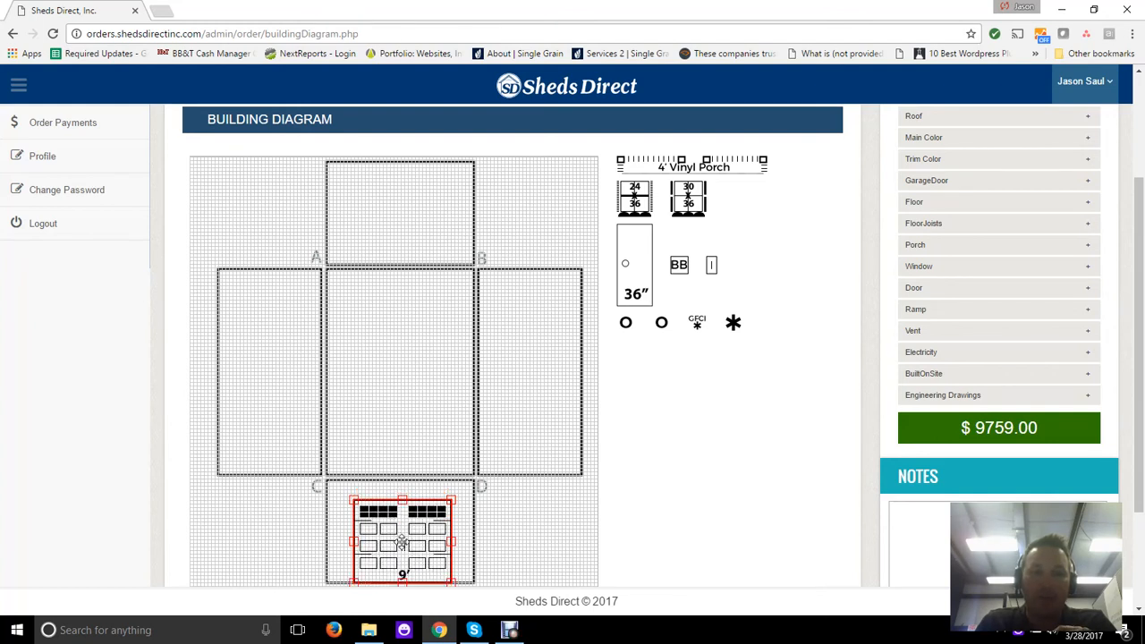
# - Move the garage door onto the central floor area, turn it through a full rotation, and return it to the C–D end wall
pyautogui.moveTo(403, 541); pyautogui.dragTo(412, 396)
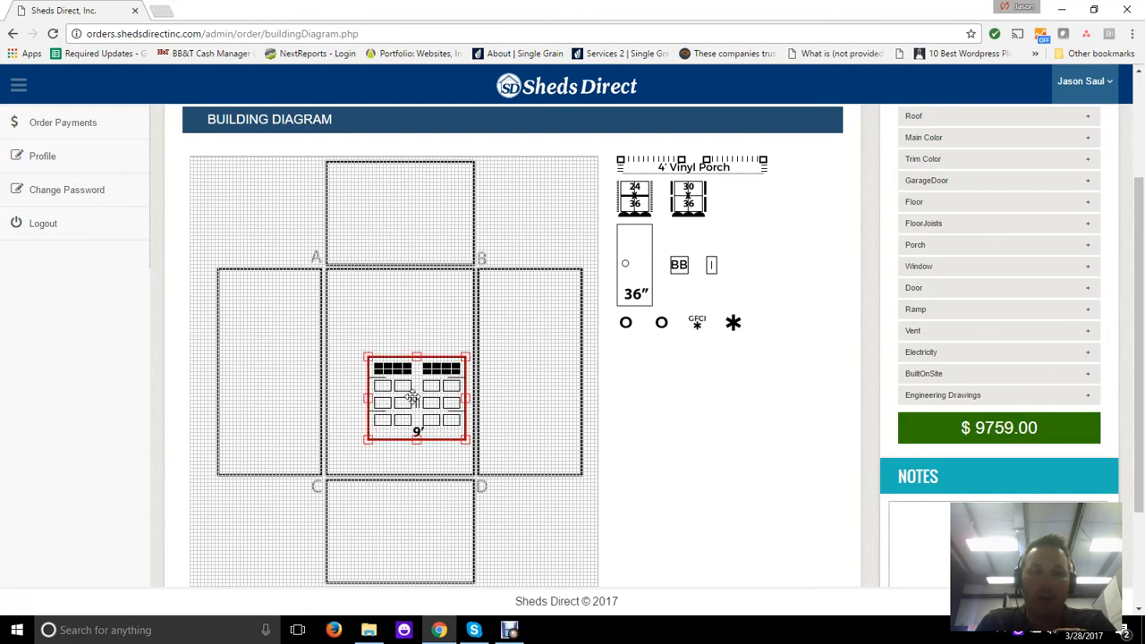
pyautogui.doubleClick(412, 396)
pyautogui.doubleClick(418, 397)
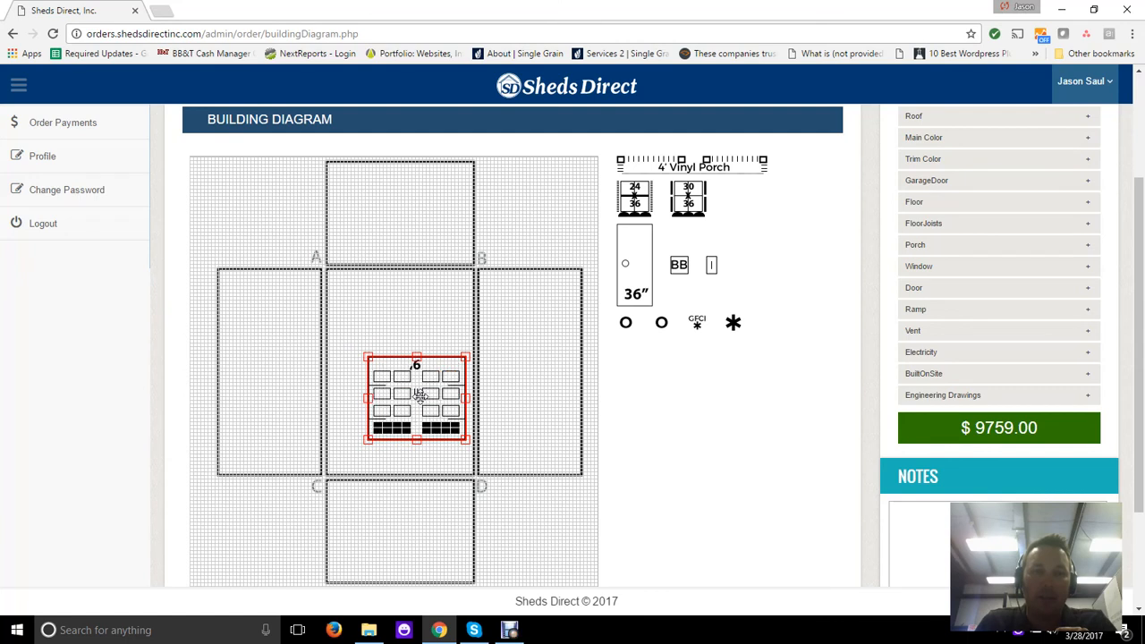
pyautogui.doubleClick(420, 396)
pyautogui.doubleClick(418, 397)
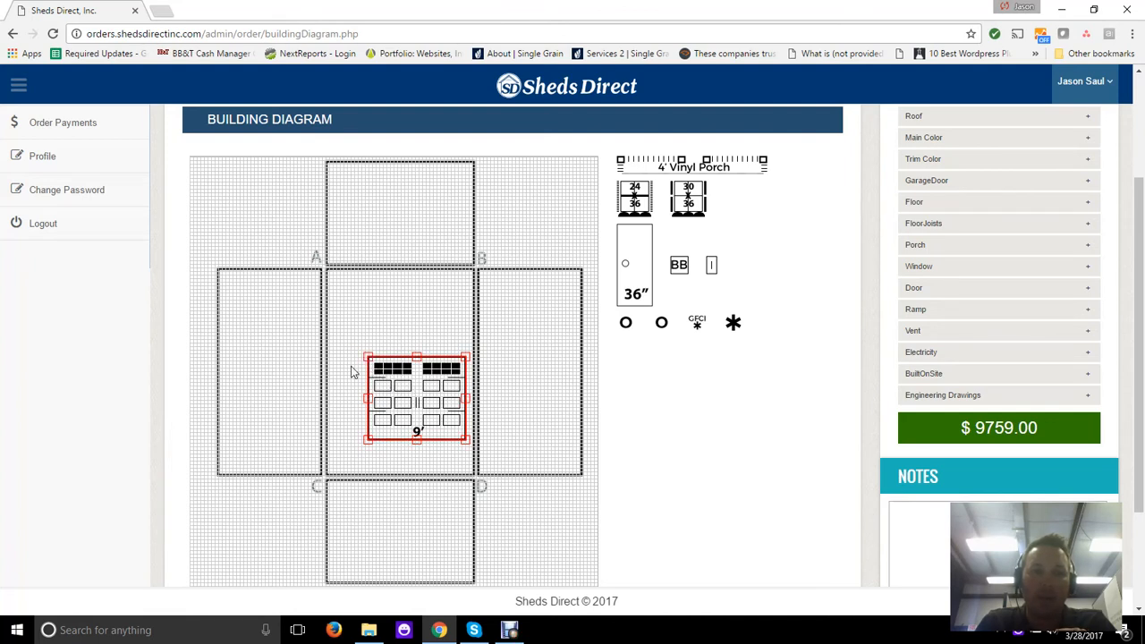
pyautogui.moveTo(416, 397); pyautogui.dragTo(404, 538)
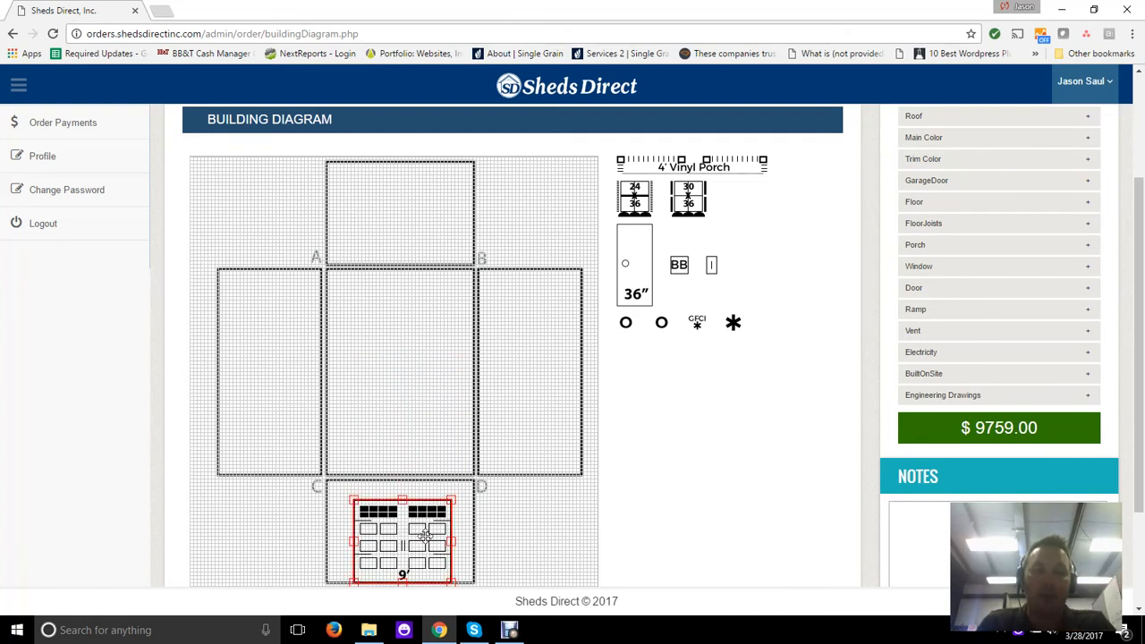
# - Place the 36" door on the central floor area of the diagram and rotate it a quarter turn clockwise
pyautogui.moveTo(630, 297); pyautogui.dragTo(416, 345)
pyautogui.click(422, 351)
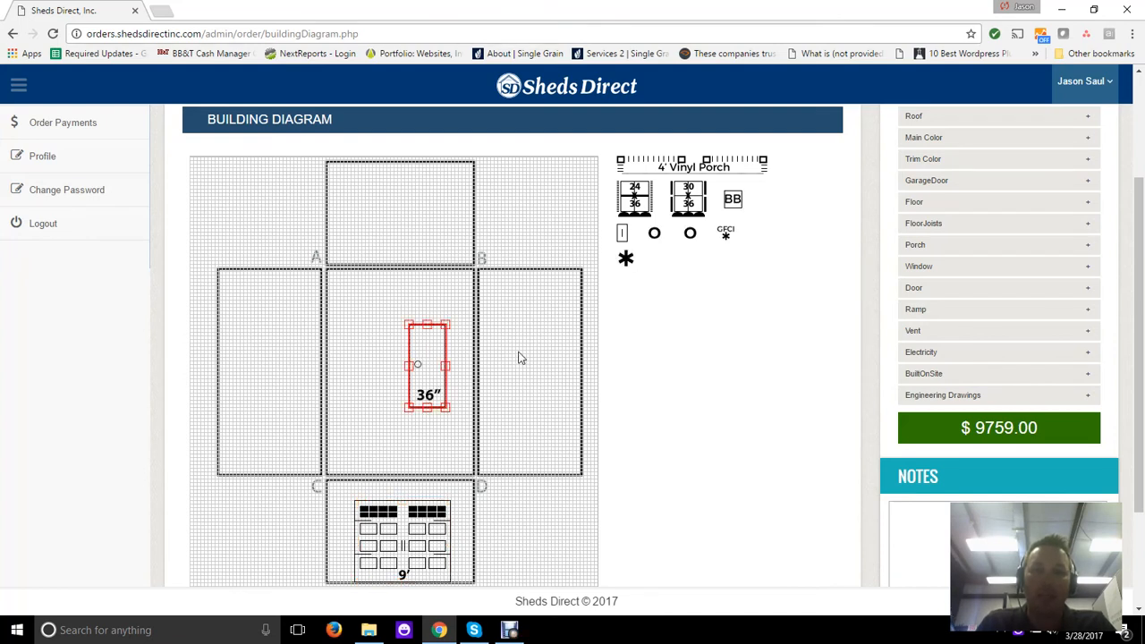
pyautogui.press('Left')
pyautogui.press('Left')
pyautogui.press('Left')
pyautogui.press('Left')
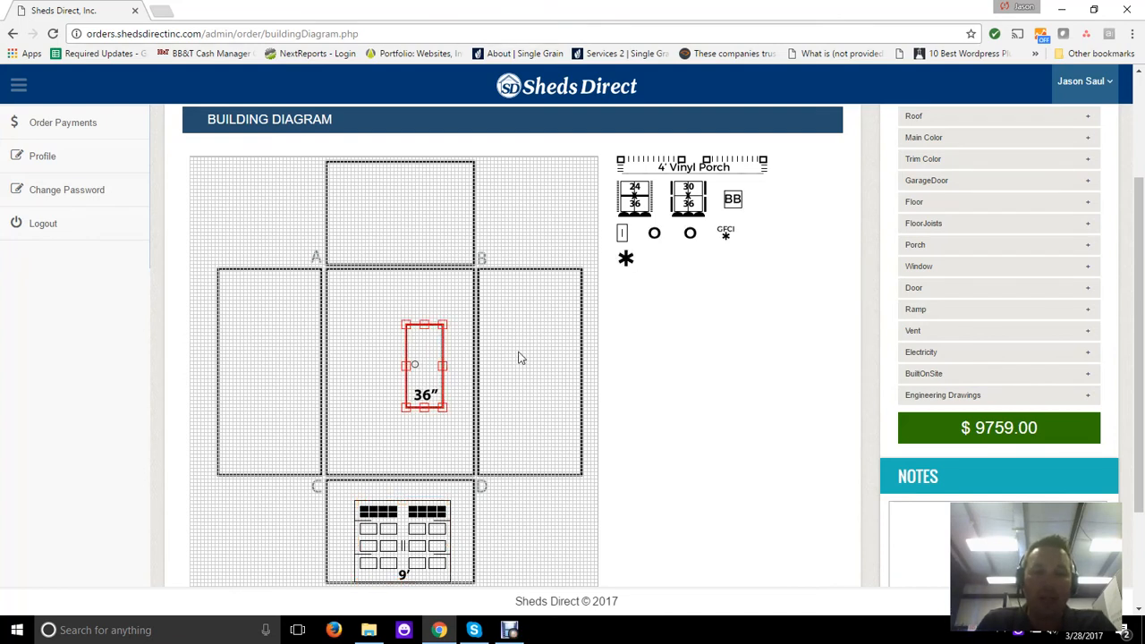
pyautogui.press('Left')
pyautogui.press('Left')
pyautogui.press('Left')
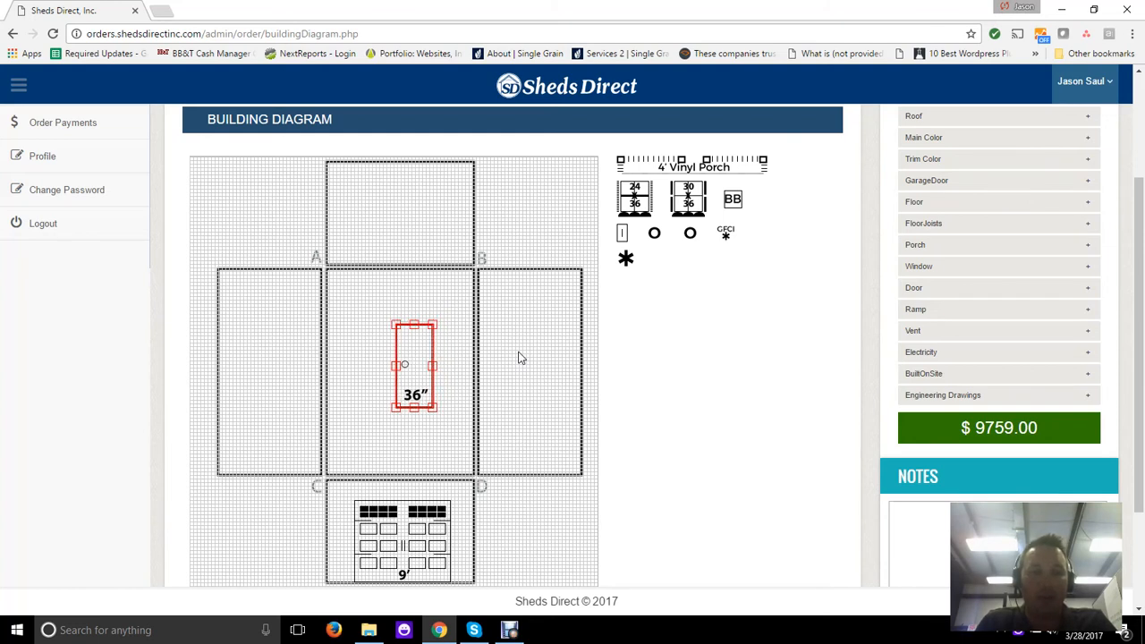
pyautogui.press('r')
# - Nudge the 36" door into the middle of the A–C side wall, with its base at the wall's outer edge
pyautogui.press('Left')
pyautogui.press('Left')
pyautogui.press('Left')
pyautogui.press('Left')
pyautogui.press('Left')
pyautogui.press('Left')
pyautogui.press('Left')
pyautogui.press('Left')
pyautogui.press('Left')
pyautogui.press('Left')
pyautogui.press('Left')
pyautogui.press('Left')
pyautogui.press('Left')
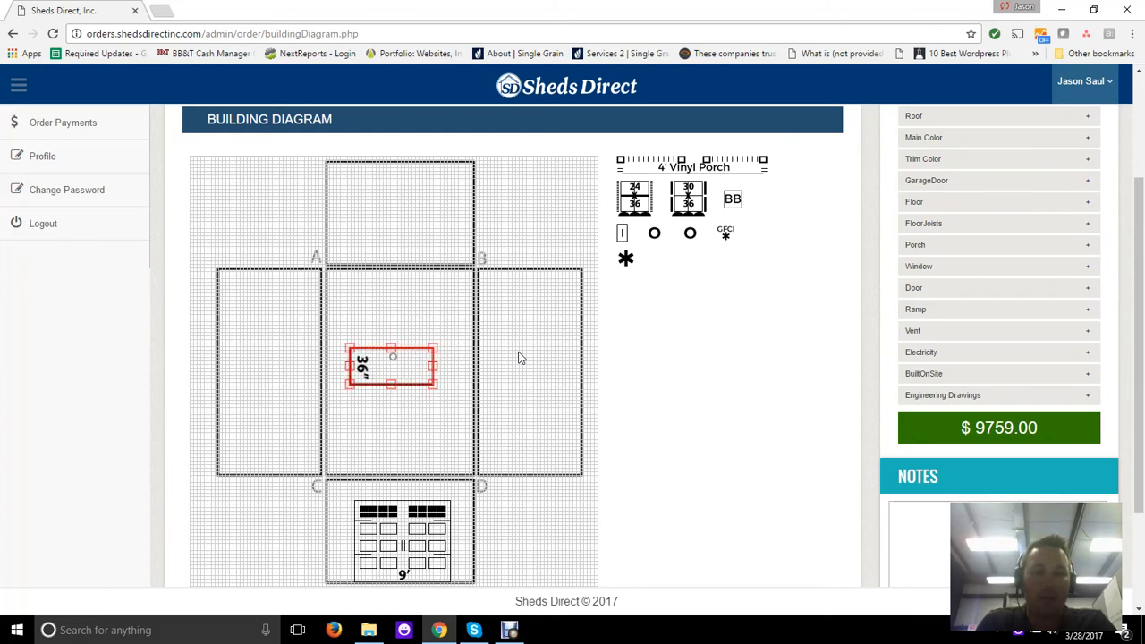
pyautogui.press('Left')
pyautogui.press('Left')
pyautogui.press('Left')
pyautogui.press('Left')
pyautogui.press('Left')
pyautogui.press('Left')
pyautogui.press('Left')
pyautogui.press('Left')
pyautogui.press('Left')
pyautogui.press('Left')
pyautogui.press('Left')
pyautogui.press('Left')
pyautogui.press('Left')
pyautogui.press('Left')
pyautogui.press('Left')
pyautogui.press('Left')
pyautogui.press('Left')
pyautogui.press('Left')
pyautogui.press('Left')
pyautogui.press('Left')
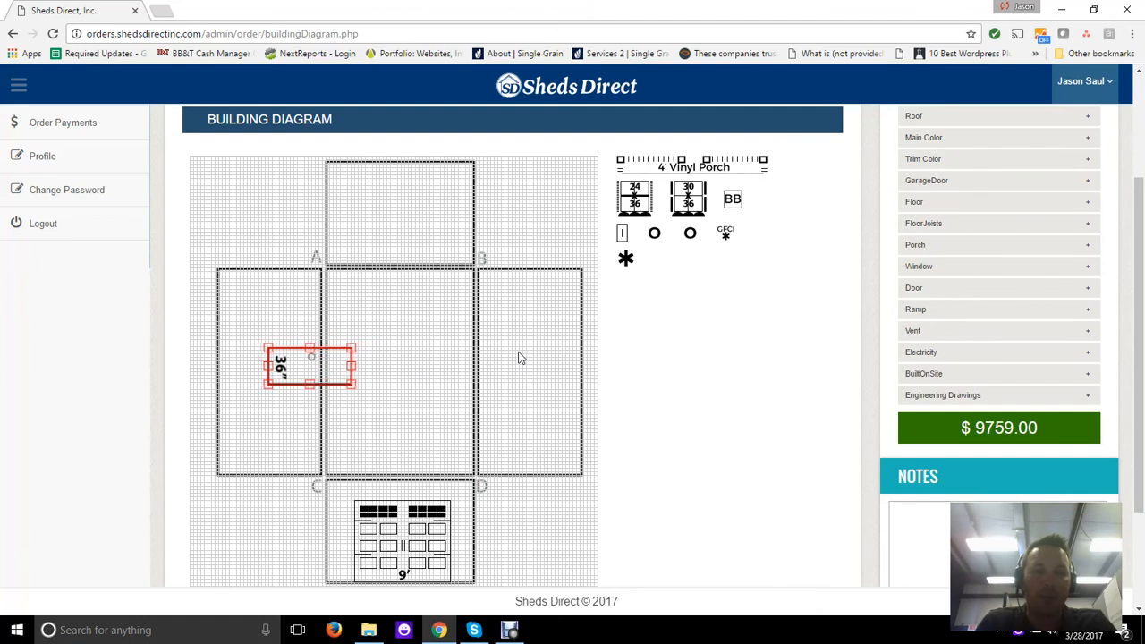
pyautogui.press('Left')
pyautogui.press('Left')
pyautogui.press('Left')
pyautogui.press('Left')
pyautogui.press('Left')
pyautogui.press('Left')
pyautogui.press('Left')
pyautogui.press('Left')
pyautogui.press('Left')
pyautogui.press('Left')
pyautogui.press('Left')
pyautogui.press('Left')
pyautogui.press('Left')
pyautogui.press('Left')
pyautogui.press('Left')
pyautogui.press('Left')
pyautogui.press('Left')
pyautogui.press('Left')
pyautogui.press('Left')
pyautogui.press('Left')
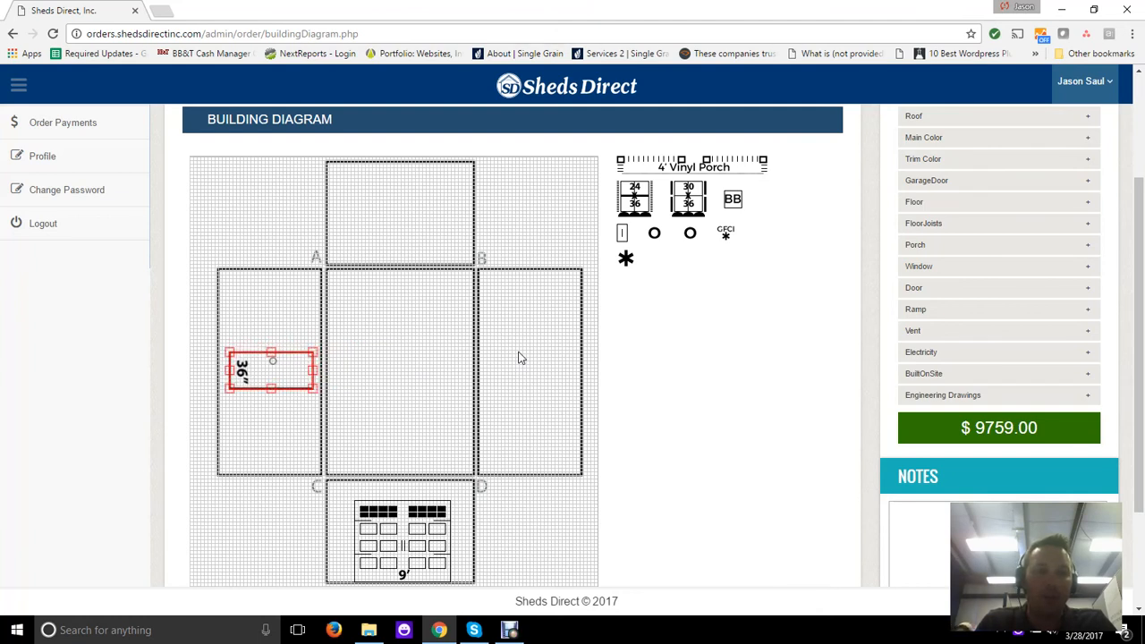
pyautogui.press('Left')
pyautogui.press('Left')
pyautogui.press('Left')
pyautogui.press('Left')
pyautogui.press('Left')
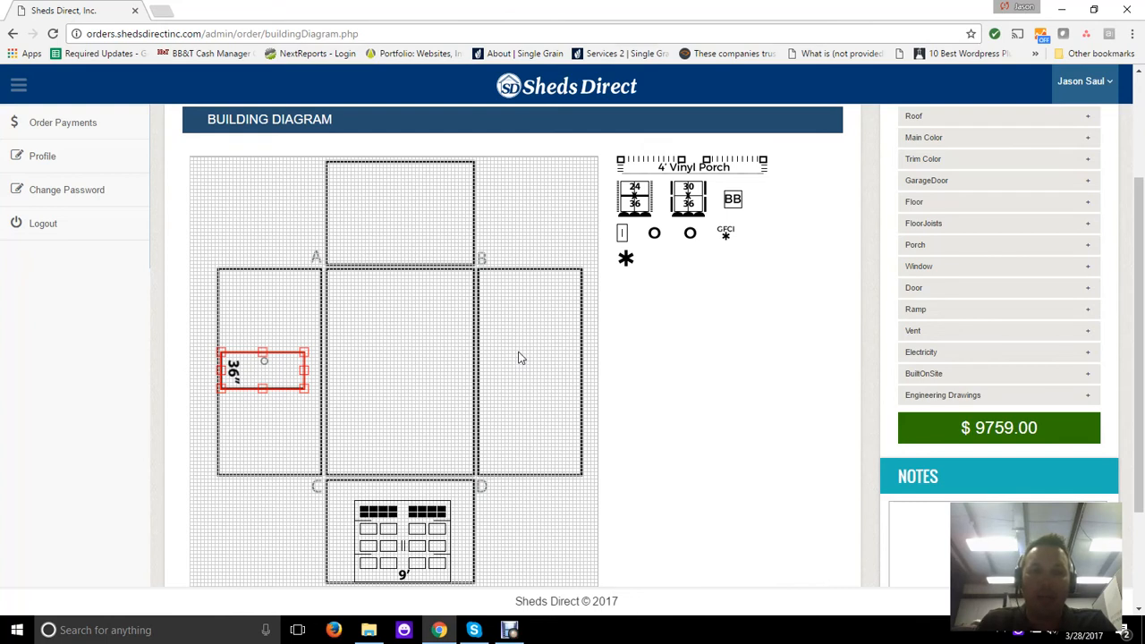
pyautogui.press('Left')
pyautogui.press('Left')
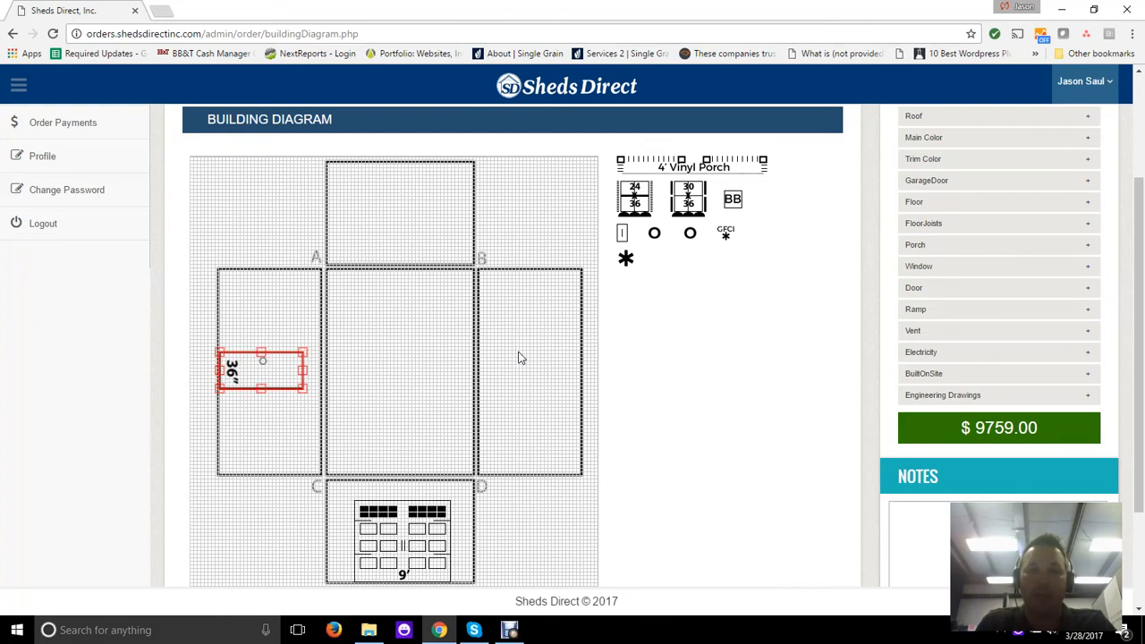
# - Rotate the 36" door in quarter turns back to its starting orientation and try to resize it from a corner
pyautogui.press('r')
pyautogui.press('r')
pyautogui.press('r')
pyautogui.press('r')
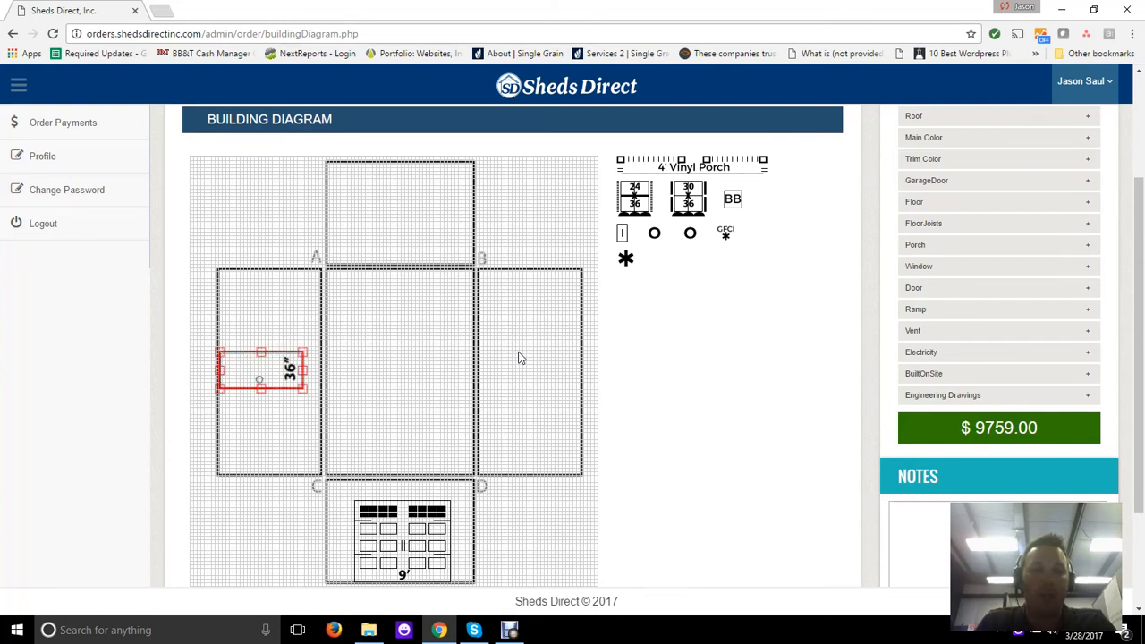
pyautogui.press('r')
pyautogui.press('r')
pyautogui.press('r')
pyautogui.press('r')
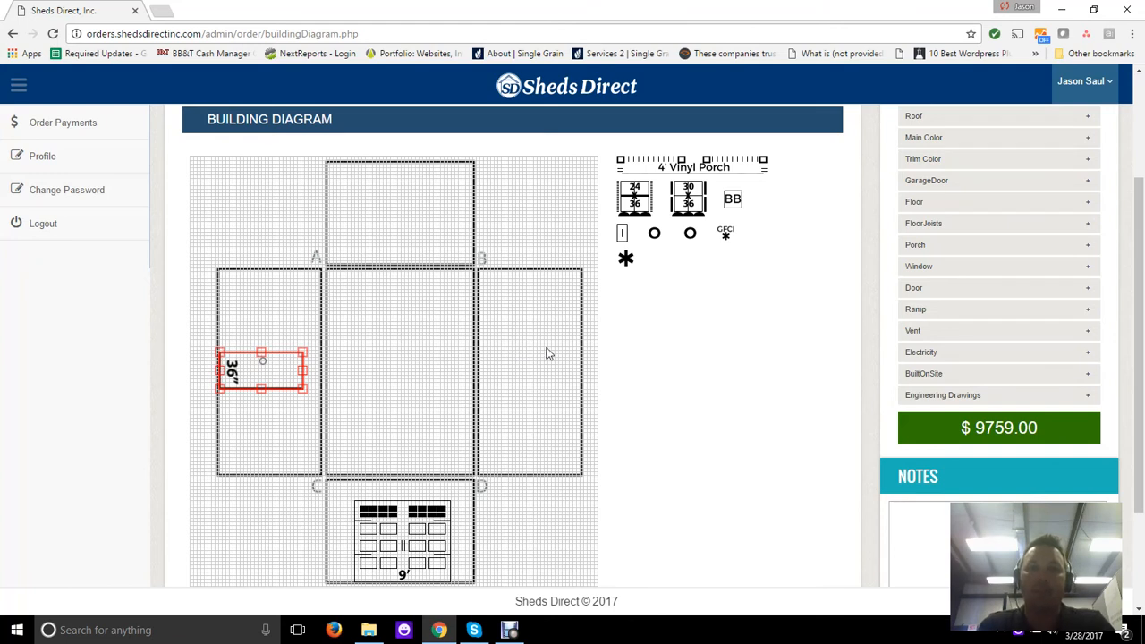
pyautogui.moveTo(304, 351); pyautogui.dragTo(352, 333)
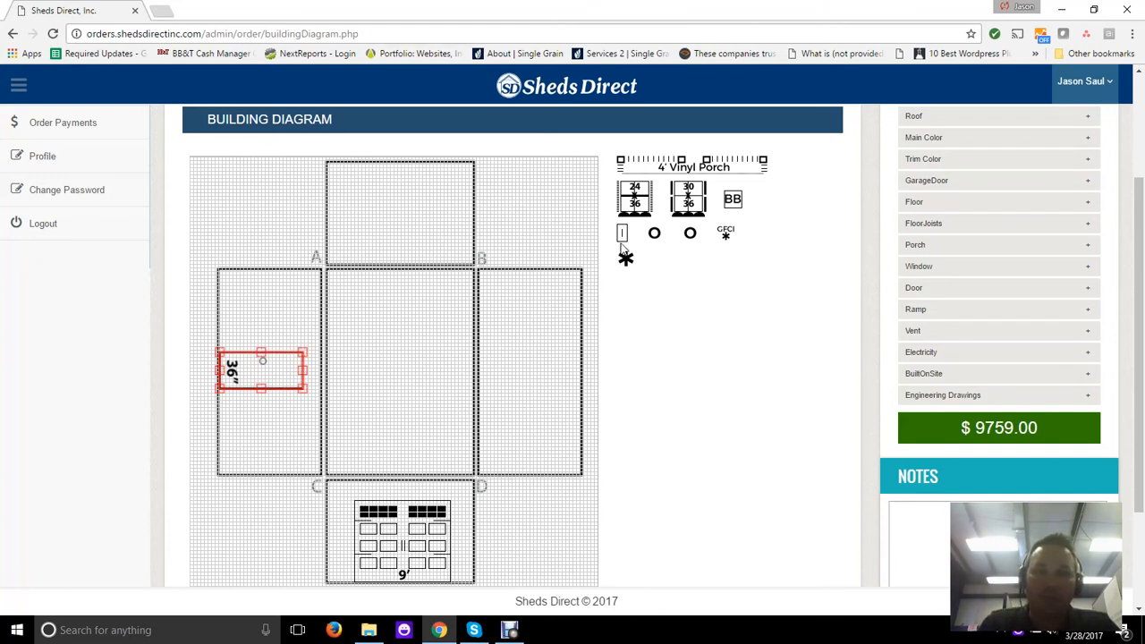
# - Place the 24x36 window near A on the A–C wall and the 30x36 window near D on the B–D wall, both rotated with bases outward
pyautogui.moveTo(617, 206); pyautogui.dragTo(264, 309)
pyautogui.doubleClick(255, 305)
pyautogui.moveTo(632, 198); pyautogui.dragTo(519, 395)
pyautogui.click(521, 397)
pyautogui.doubleClick(523, 398)
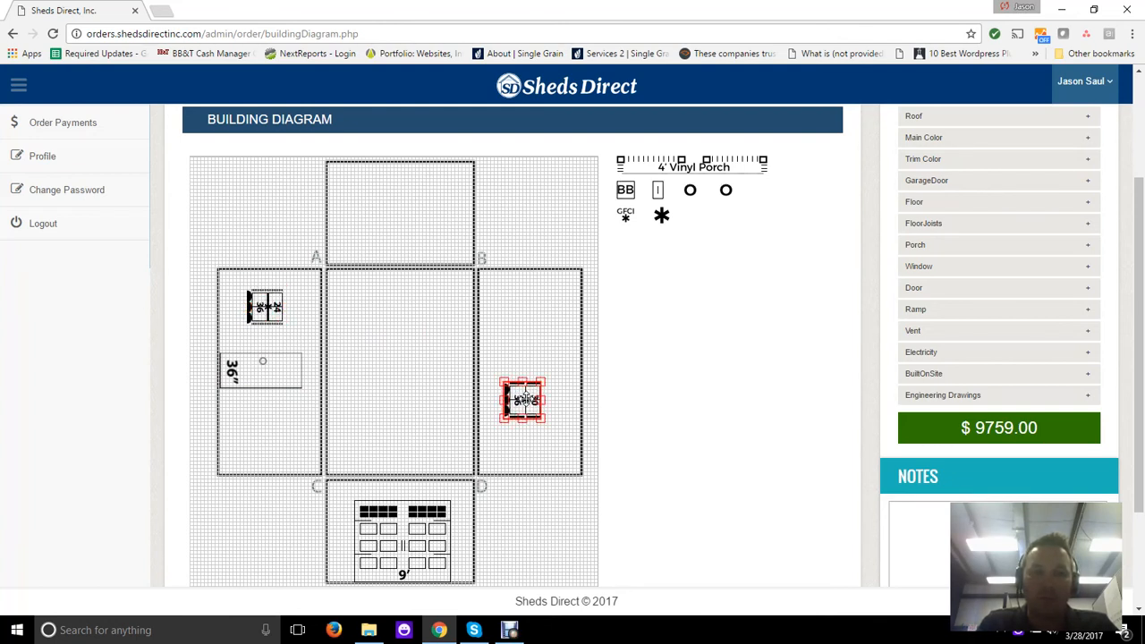
pyautogui.doubleClick(521, 398)
pyautogui.doubleClick(521, 398)
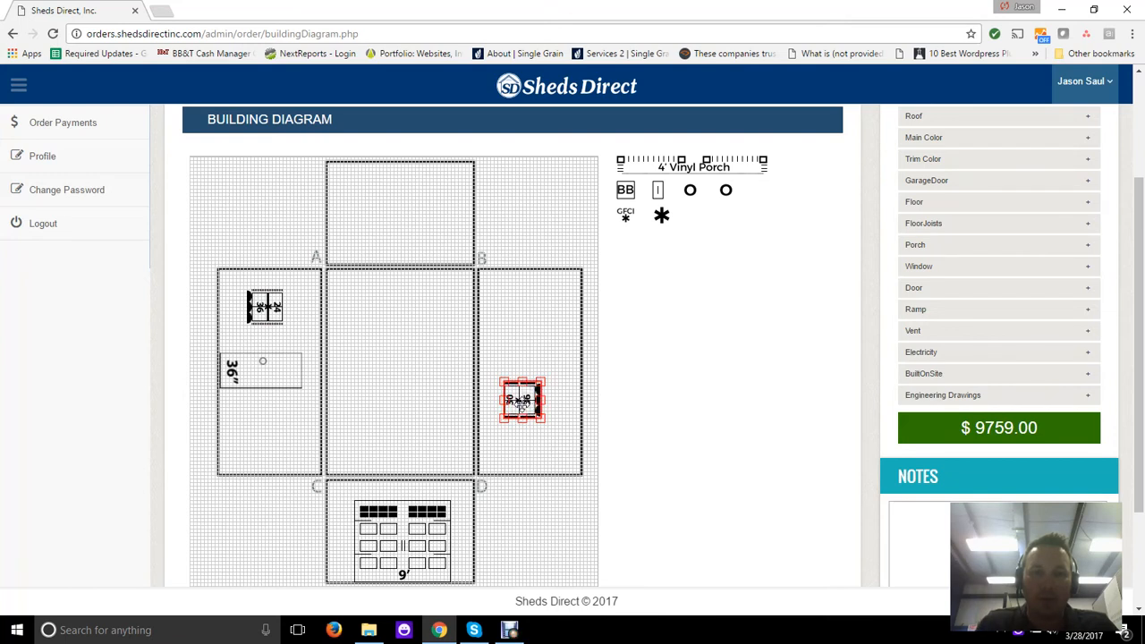
pyautogui.moveTo(522, 398)
pyautogui.mouseDown()
pyautogui.moveTo(529, 306)
pyautogui.moveTo(531, 422)
pyautogui.moveTo(480, 372)
pyautogui.moveTo(363, 299)
pyautogui.moveTo(506, 400)
pyautogui.mouseUp()
# - Place the 4' Vinyl Porch along the outer edge of the A–B end section and the BB box in the floor's D corner
pyautogui.moveTo(666, 165); pyautogui.dragTo(369, 174)
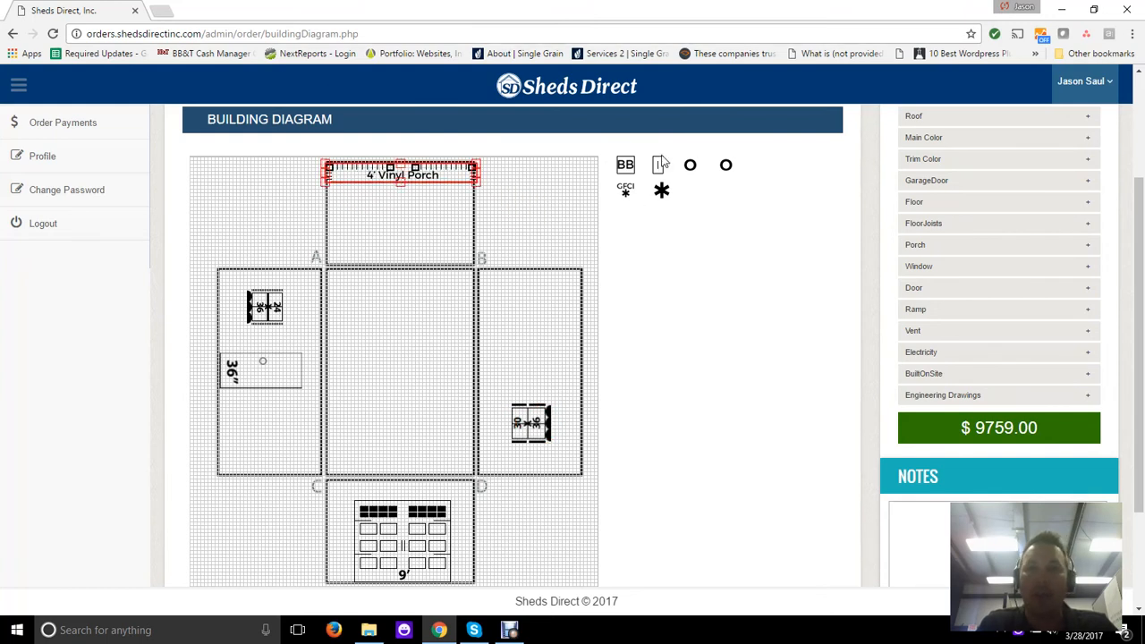
pyautogui.moveTo(631, 169); pyautogui.dragTo(394, 331)
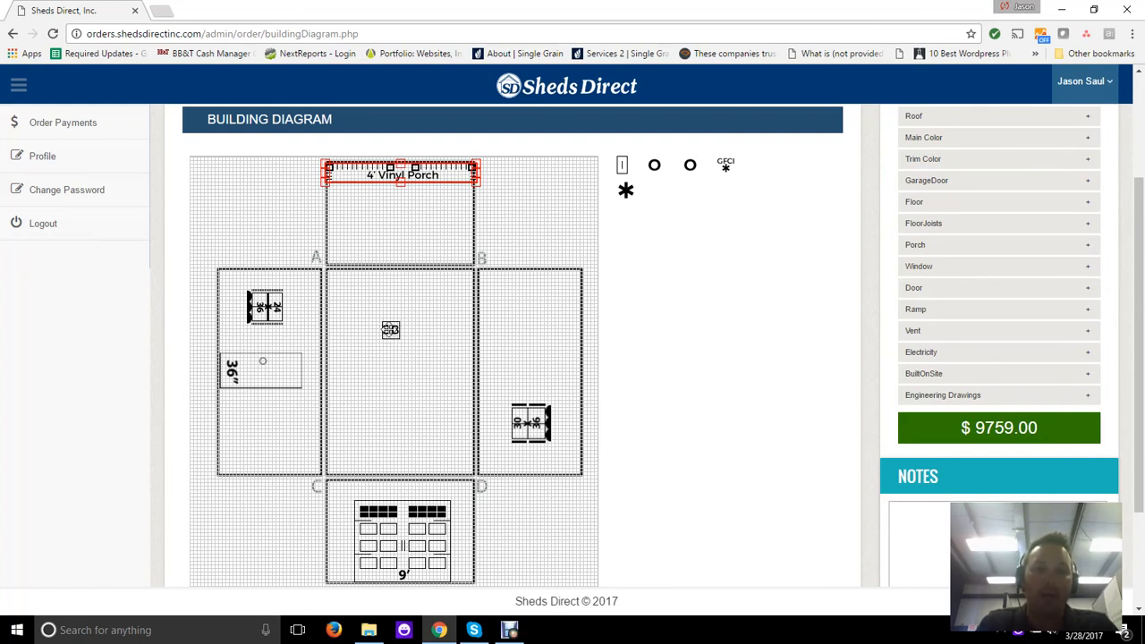
pyautogui.moveTo(390, 329); pyautogui.dragTo(462, 458)
# - Place the large asterisk symbol near B on the B–D wall and the I symbol, rotated a quarter turn, between the door and C
pyautogui.moveTo(626, 191); pyautogui.dragTo(531, 302)
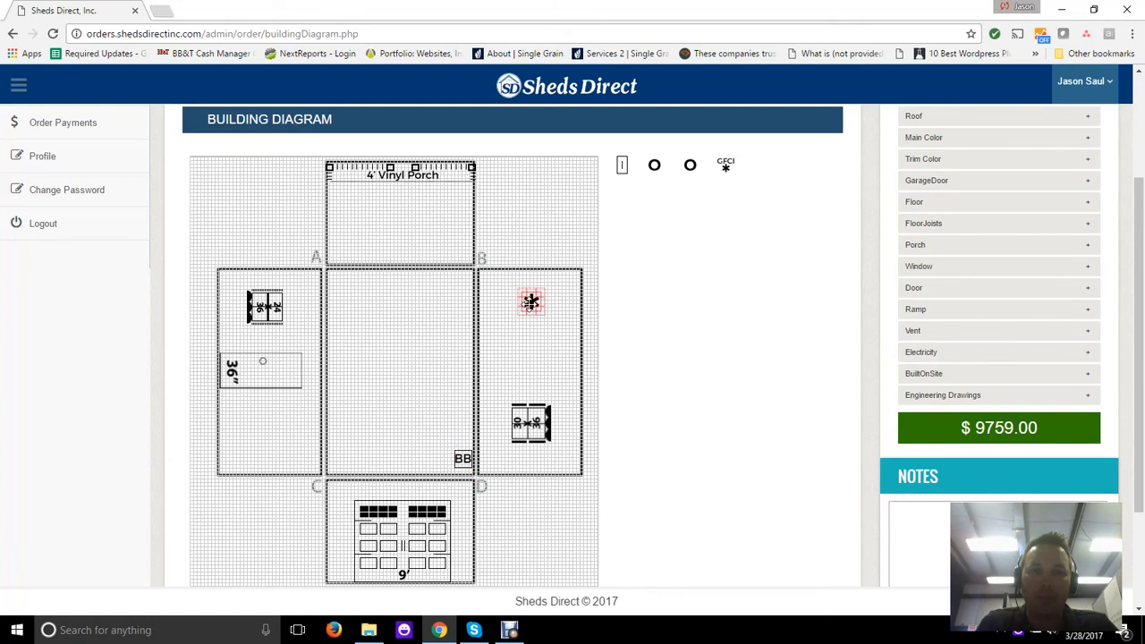
pyautogui.moveTo(621, 168); pyautogui.dragTo(269, 420)
pyautogui.doubleClick(261, 424)
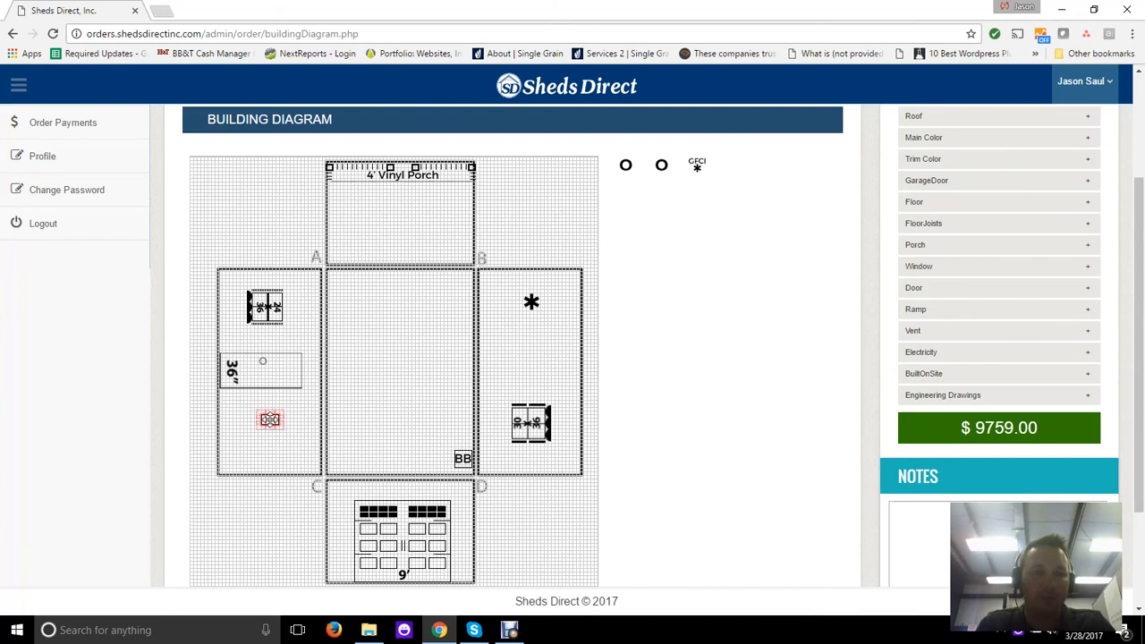
# - Place the two circle symbols in line along the floor's middle and the GFCI symbol near C on the A–C wall
pyautogui.moveTo(623, 166); pyautogui.dragTo(398, 326)
pyautogui.moveTo(626, 170); pyautogui.dragTo(406, 424)
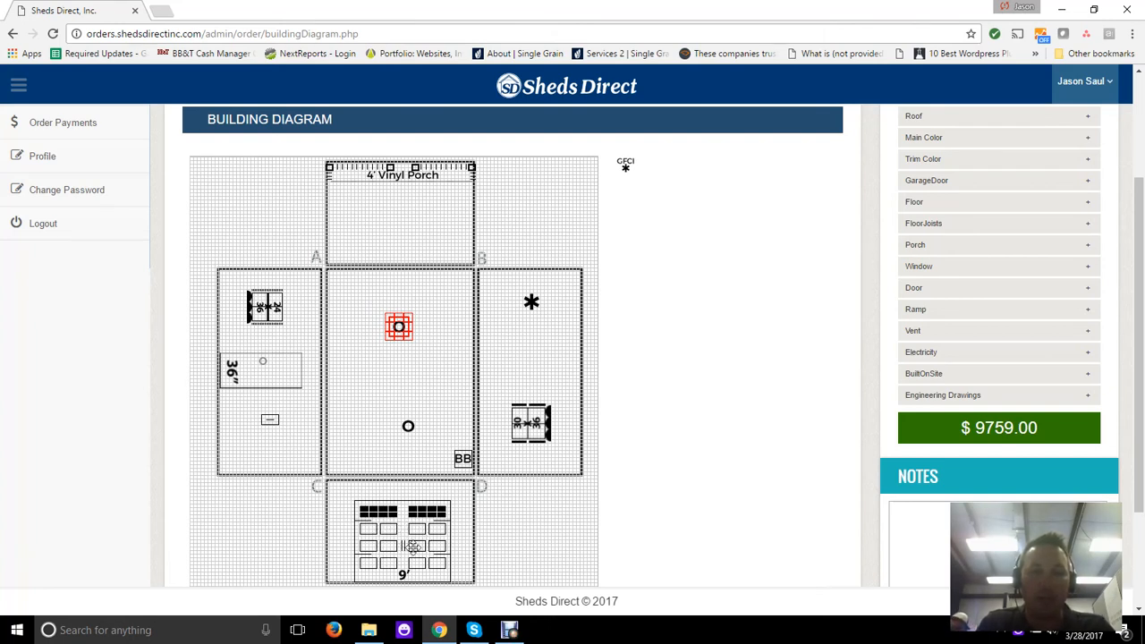
pyautogui.click(407, 426)
pyautogui.moveTo(408, 426); pyautogui.dragTo(399, 409)
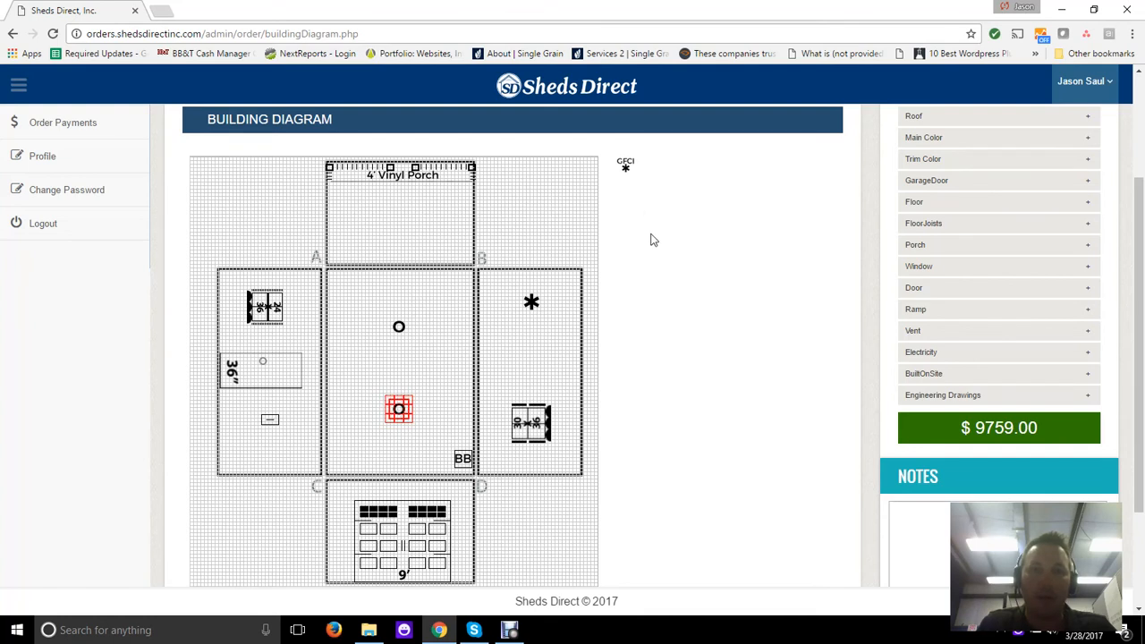
pyautogui.moveTo(628, 170); pyautogui.dragTo(269, 452)
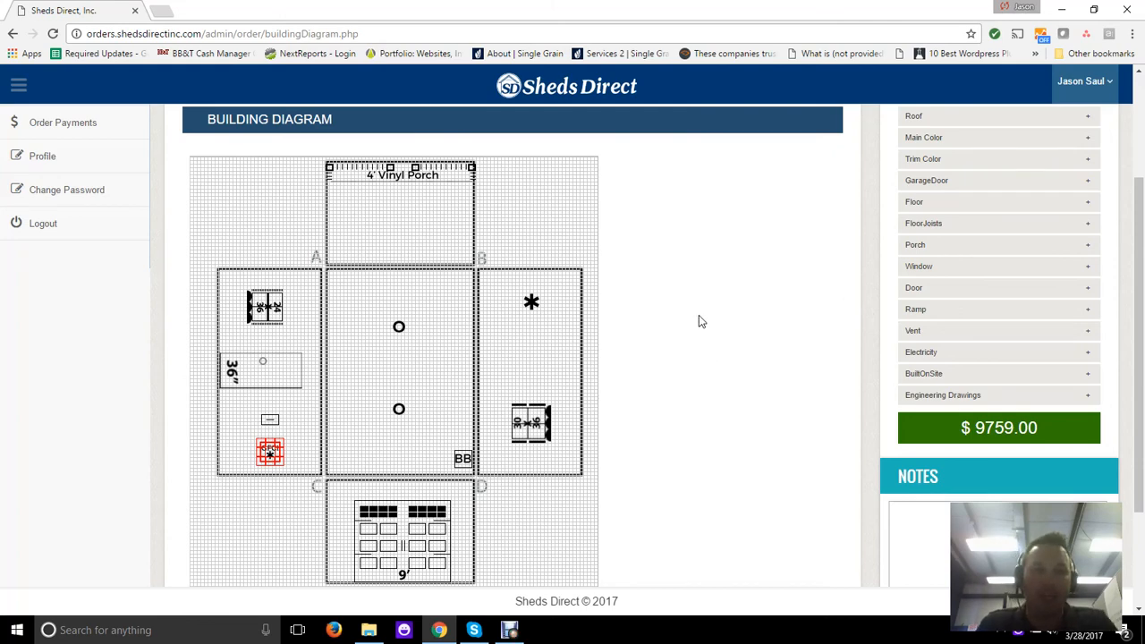
# - Enter the diagram note "Detailed notes for this diagram go here. I want the 30x36 window to be 3 feet from the corner of D."
pyautogui.scroll(-3, 703, 350)
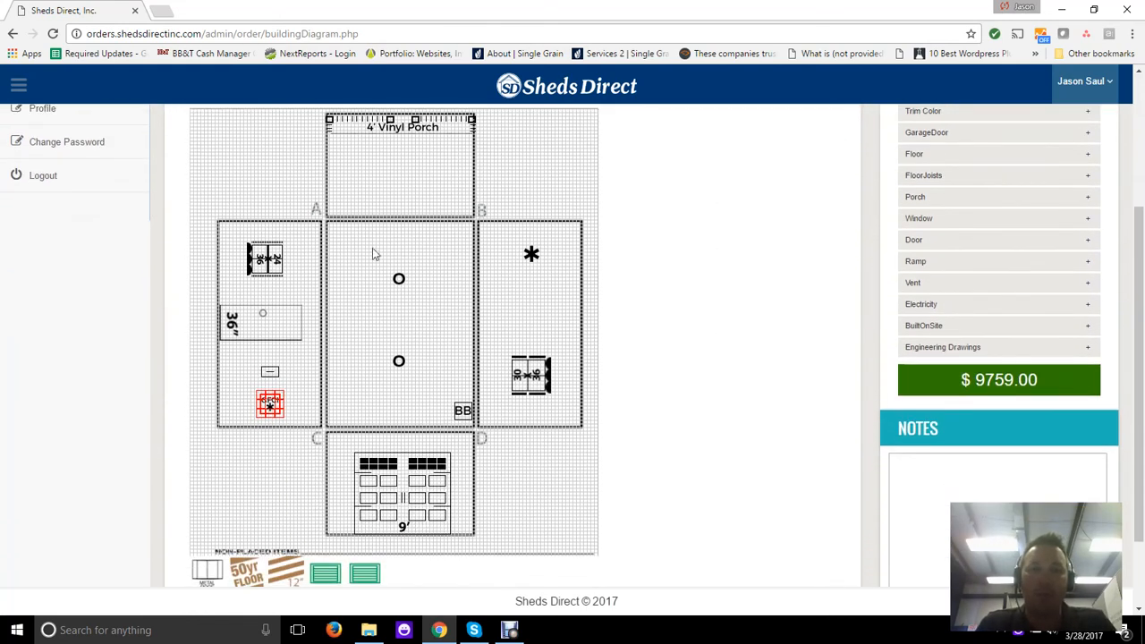
pyautogui.scroll(-1, 734, 295)
pyautogui.click(952, 409)
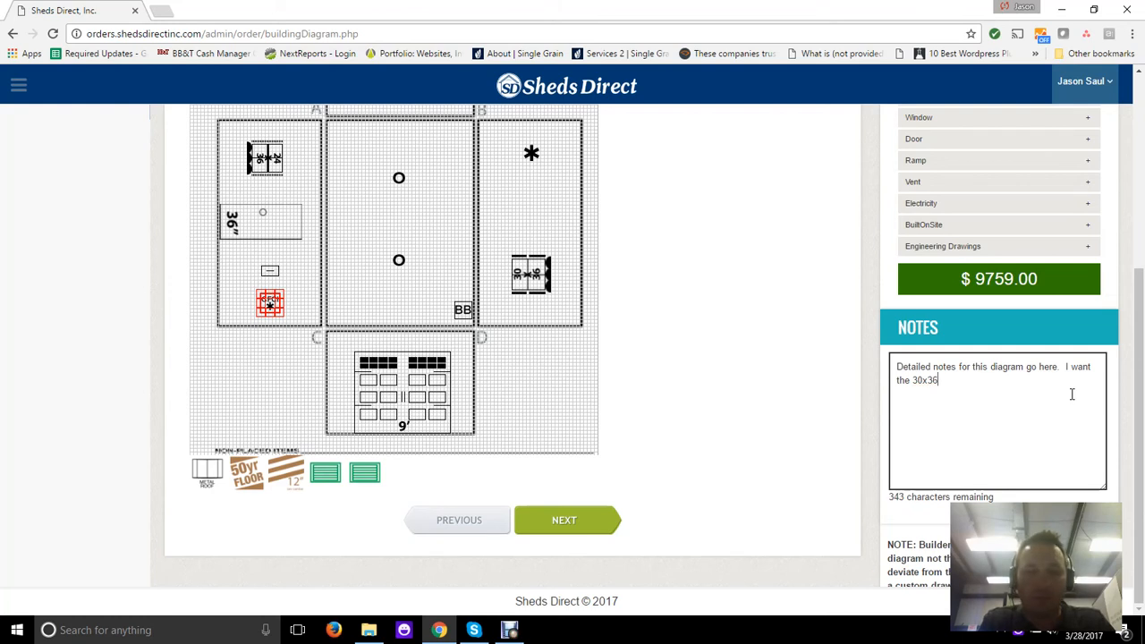
pyautogui.write('window to be 3')
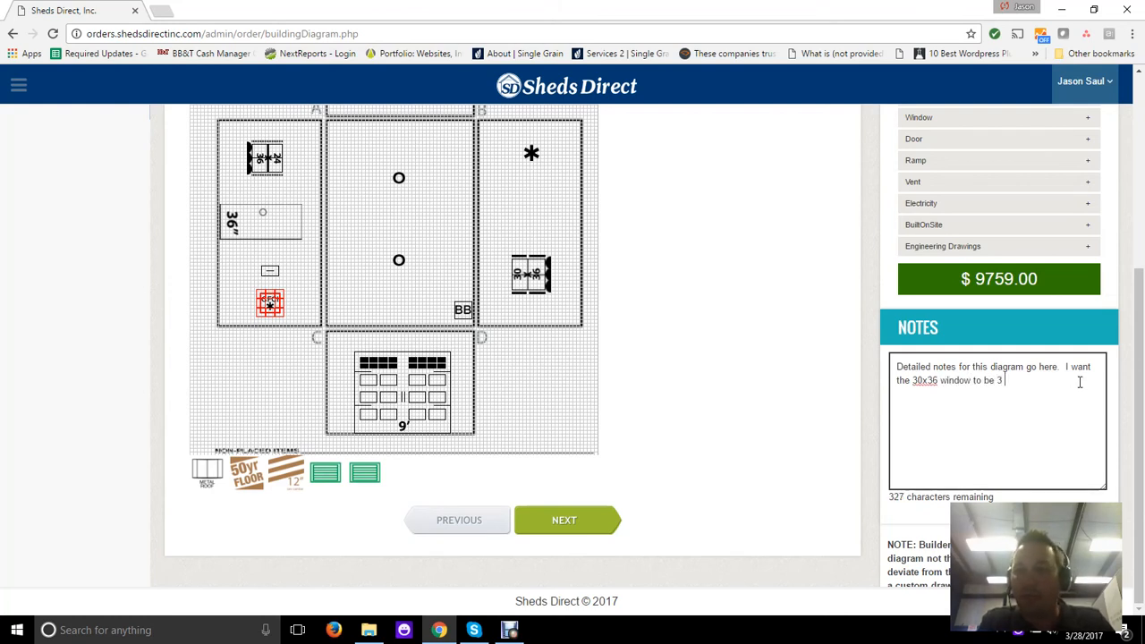
pyautogui.write(' feet from the corner of')
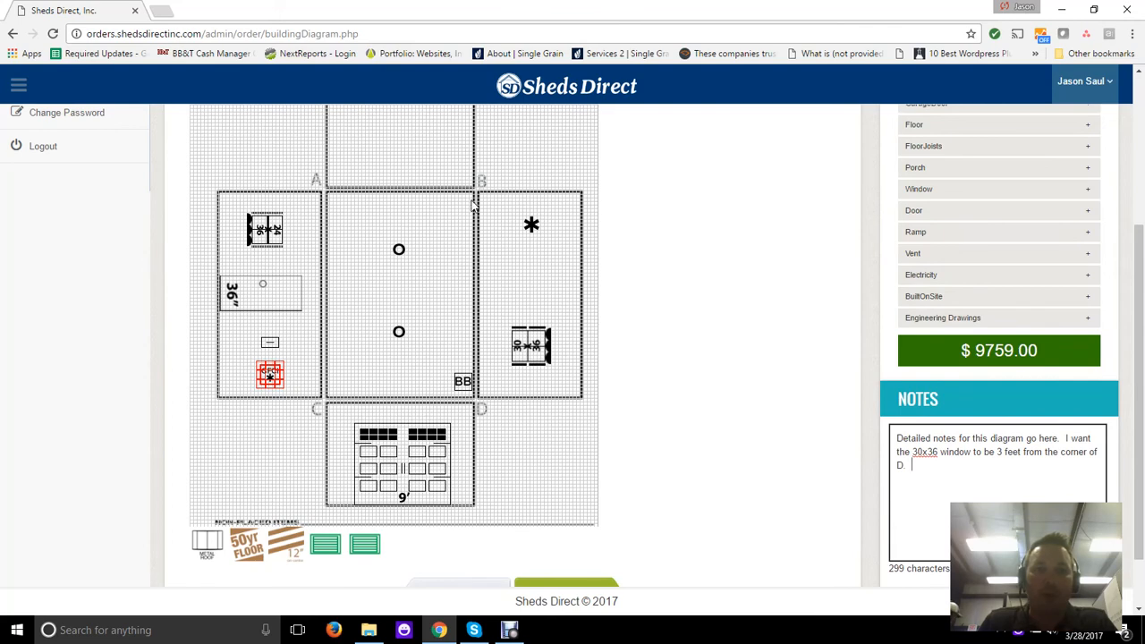
pyautogui.scroll(-1, 886, 420)
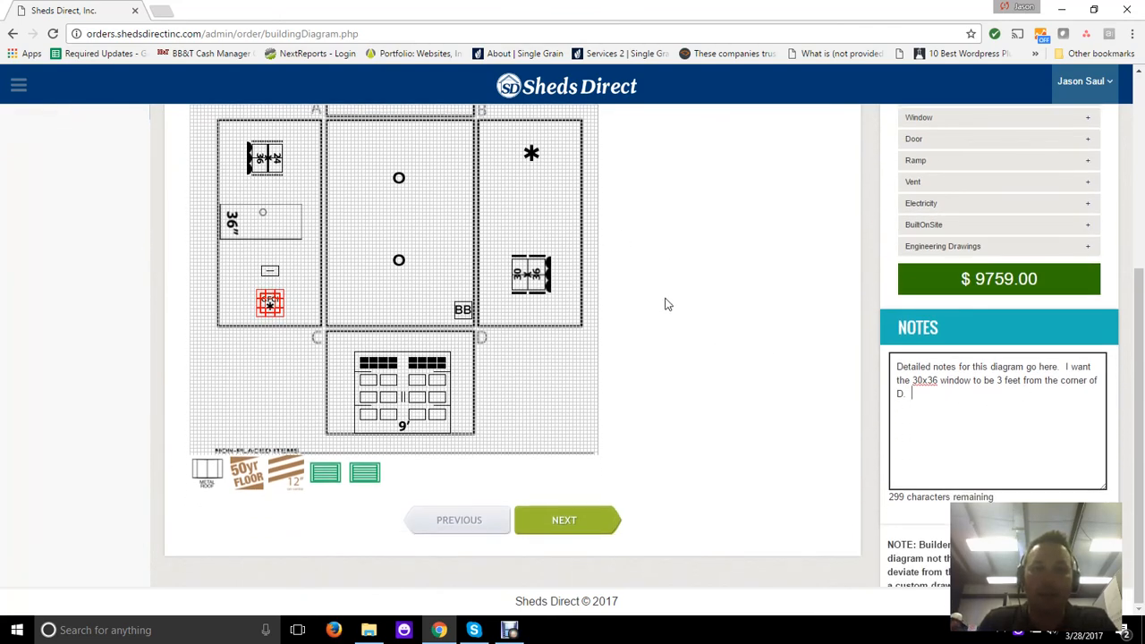
pyautogui.scroll(1, 665, 304)
pyautogui.scroll(-1, 672, 301)
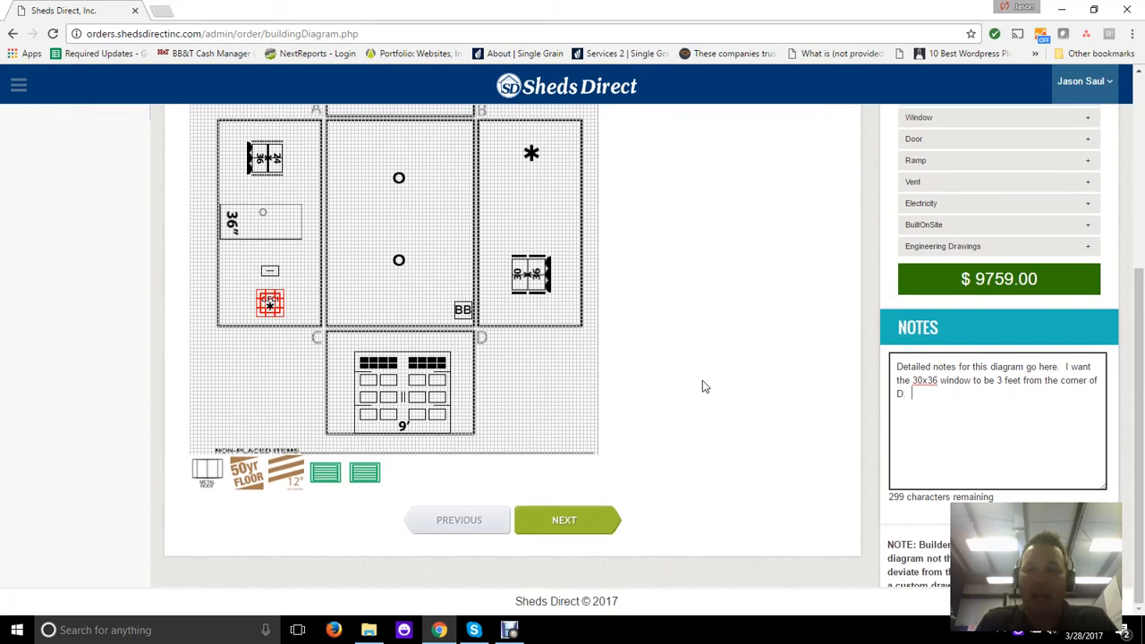
pyautogui.scroll(2, 696, 385)
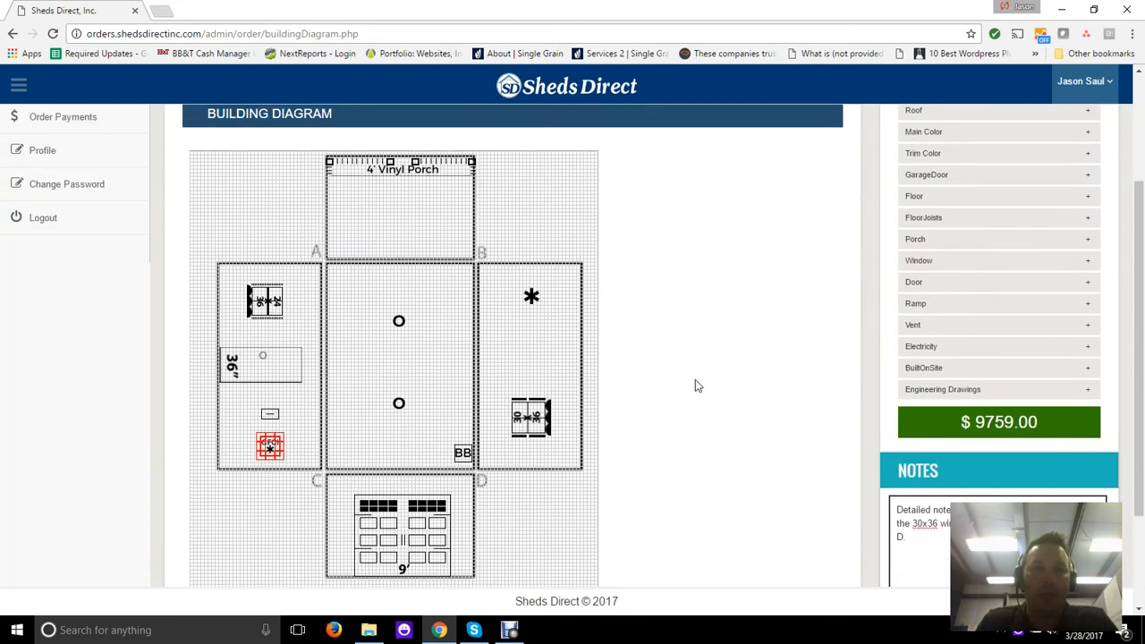
pyautogui.scroll(-1, 697, 384)
pyautogui.scroll(2, 695, 386)
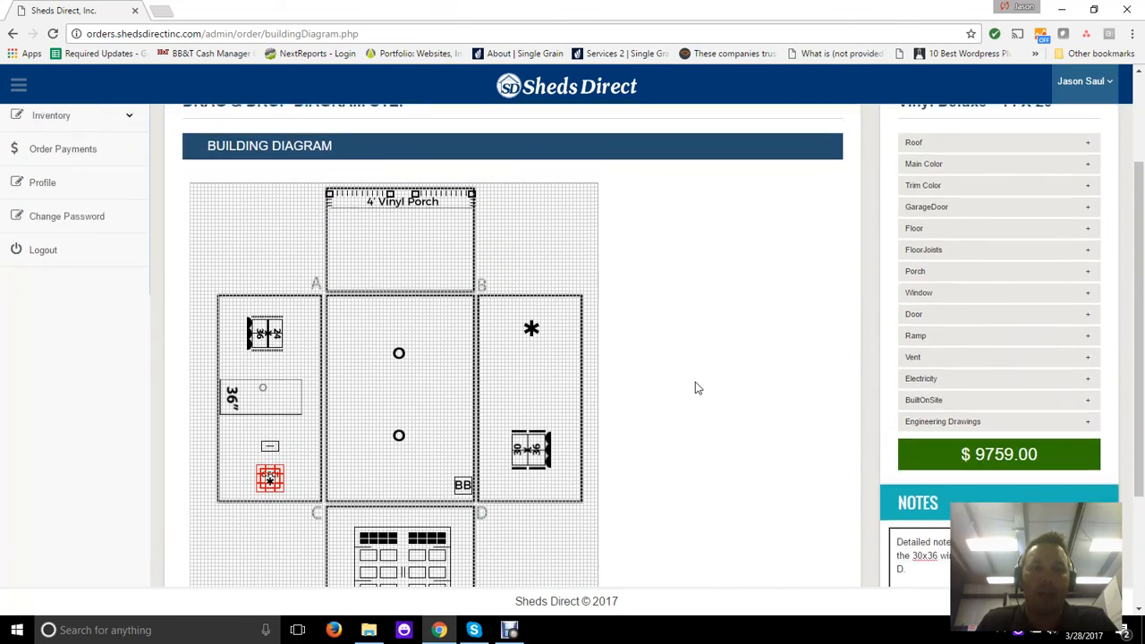
pyautogui.scroll(-3, 695, 387)
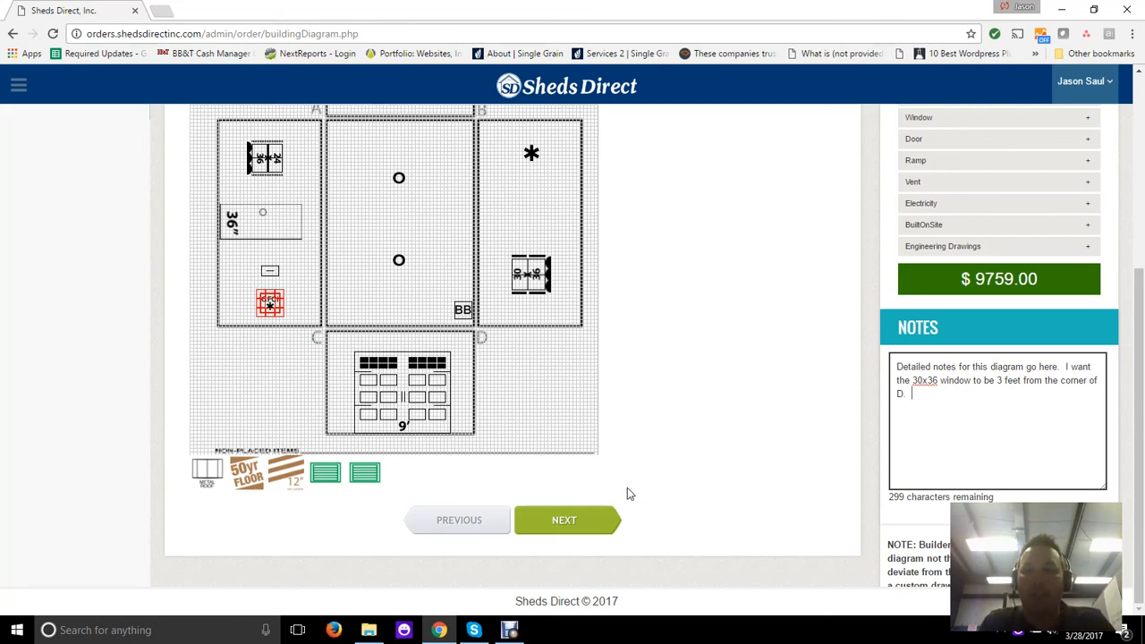
# - Expand and collapse each pricing category from Roof through Vent to check the options selected for the Vinyl Deluxe building
pyautogui.scroll(3, 823, 362)
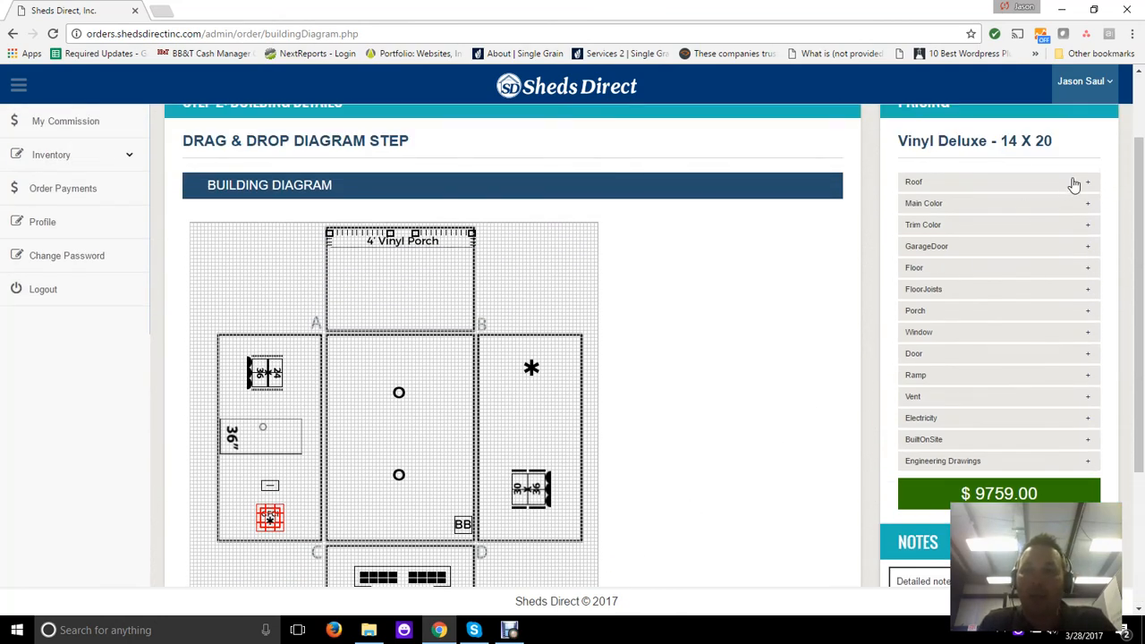
pyautogui.click(1067, 186)
pyautogui.click(1065, 185)
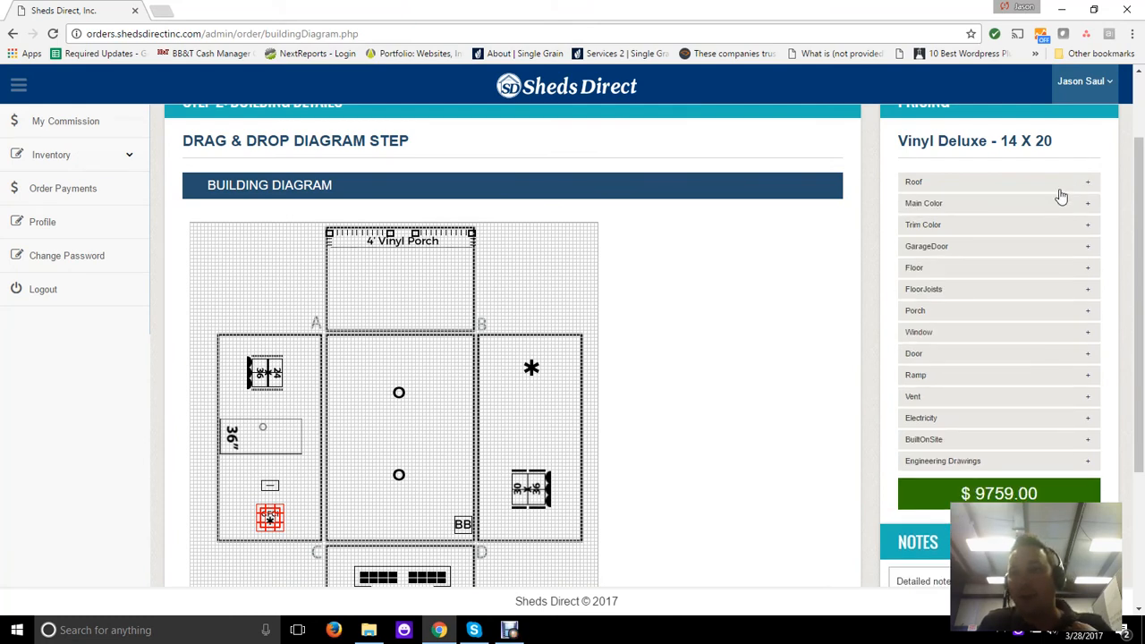
pyautogui.click(1044, 208)
pyautogui.click(1044, 208)
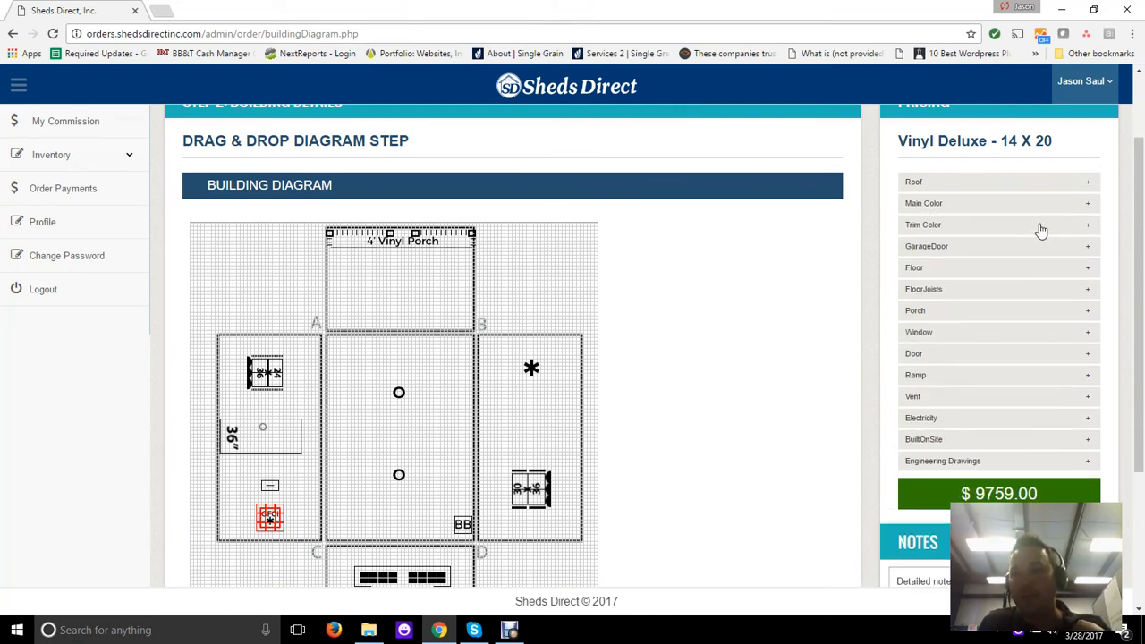
pyautogui.click(1040, 226)
pyautogui.click(1041, 230)
pyautogui.click(1038, 251)
pyautogui.click(1038, 253)
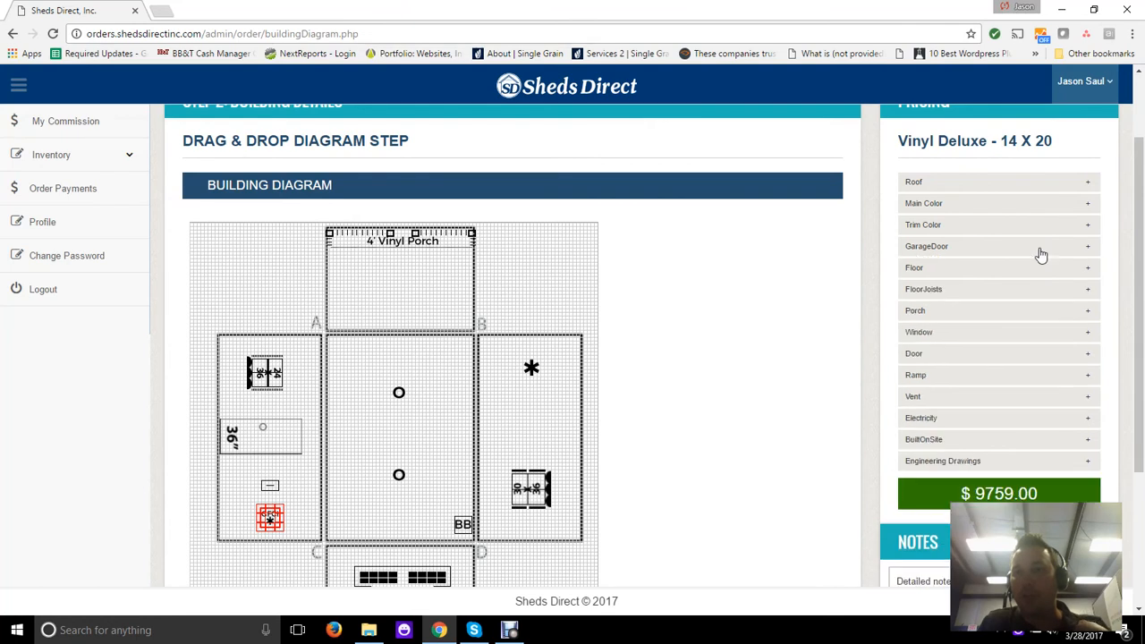
pyautogui.click(1036, 273)
pyautogui.click(1038, 273)
pyautogui.click(1035, 290)
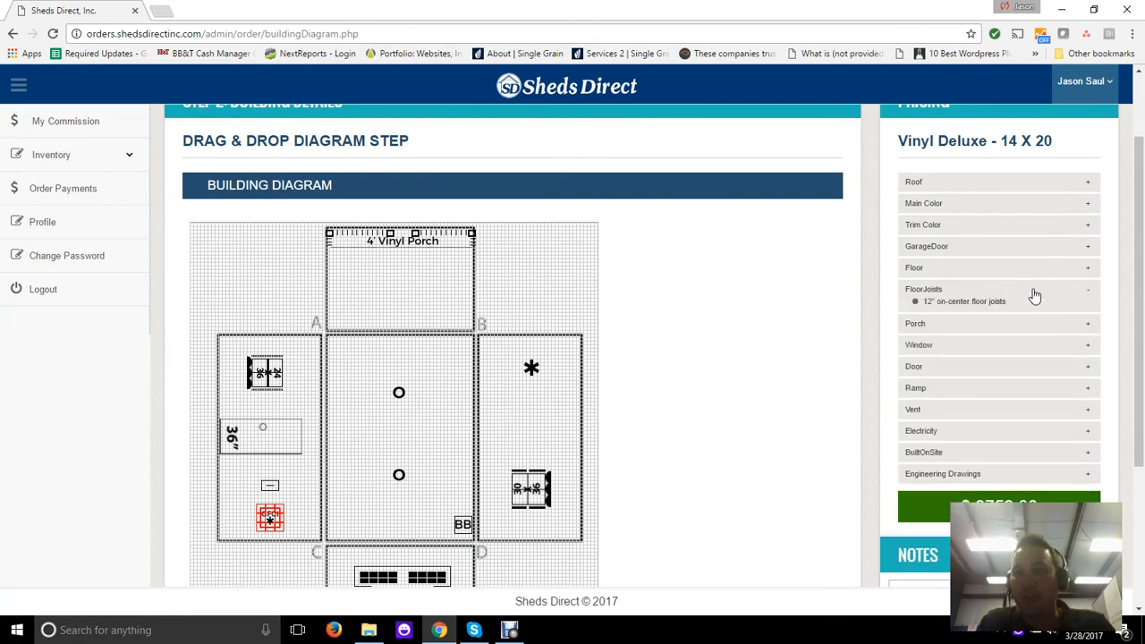
pyautogui.click(1037, 292)
pyautogui.click(1025, 313)
pyautogui.click(1025, 314)
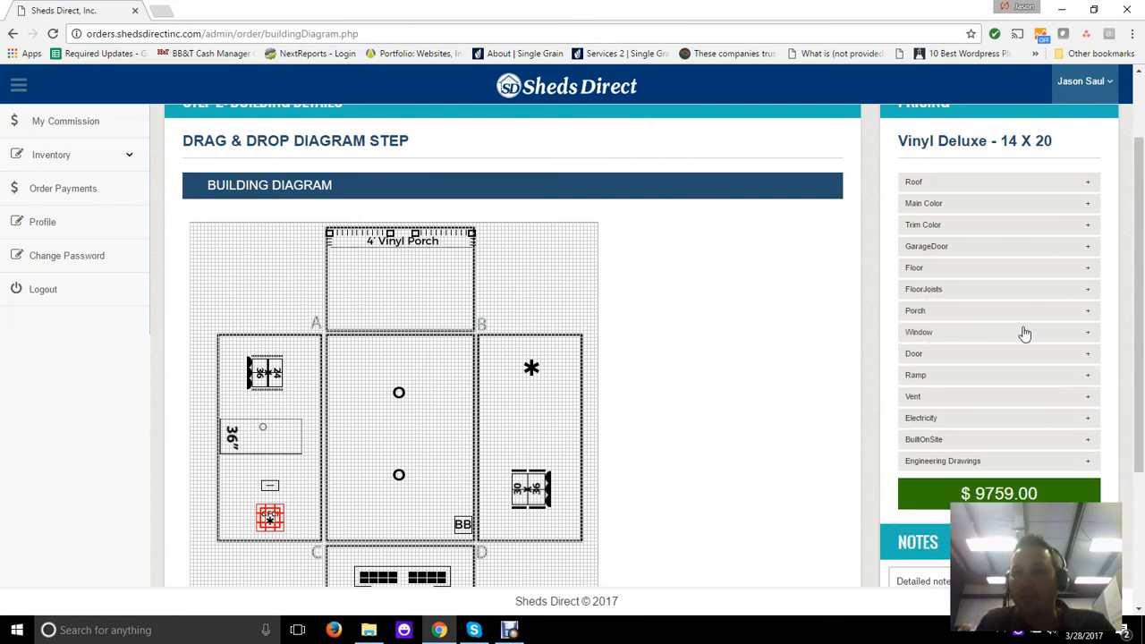
pyautogui.click(1028, 334)
pyautogui.click(1029, 340)
pyautogui.click(984, 356)
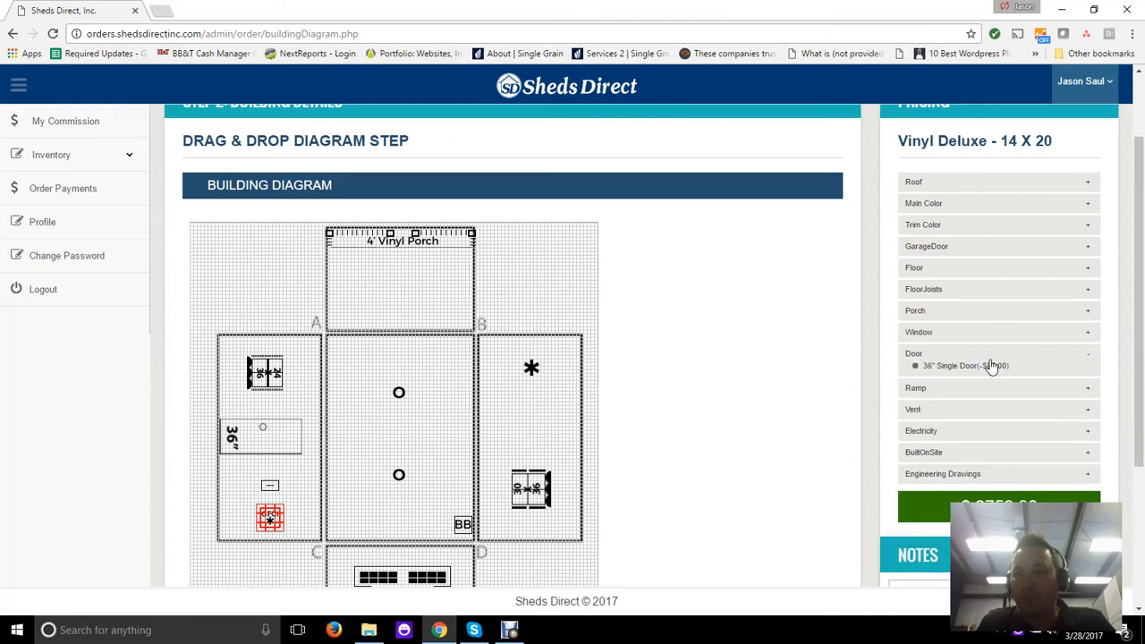
pyautogui.click(991, 367)
pyautogui.click(991, 377)
pyautogui.click(997, 379)
pyautogui.click(986, 399)
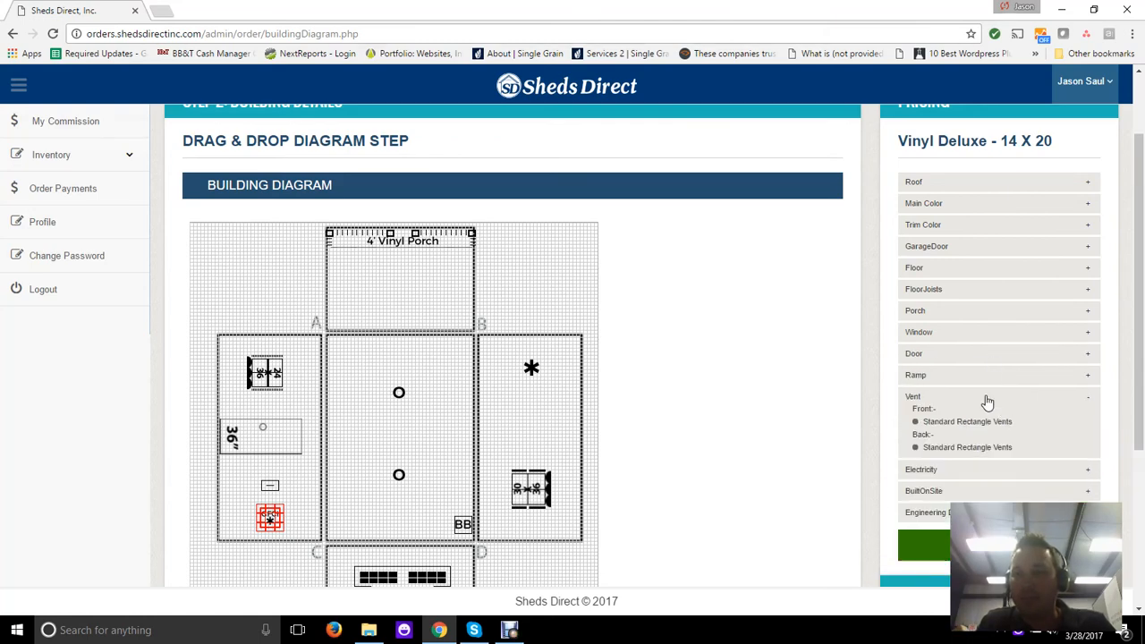
pyautogui.click(1000, 401)
# - Finish the building diagram step and continue to the order review
pyautogui.scroll(-3, 734, 401)
pyautogui.scroll(2, 818, 361)
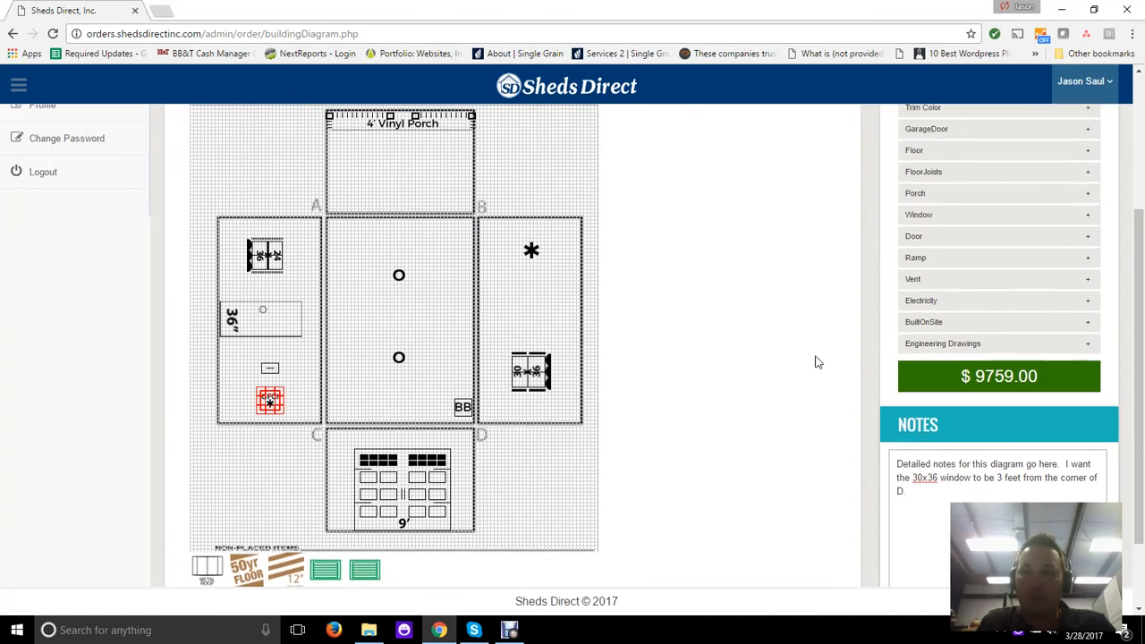
pyautogui.scroll(-2, 744, 366)
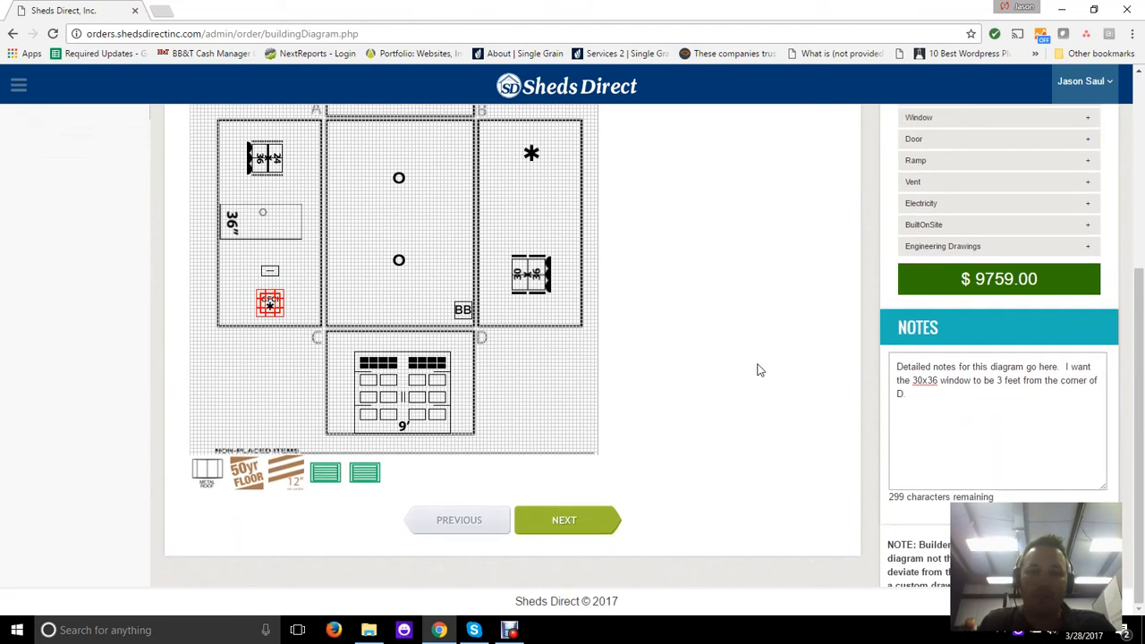
pyautogui.click(576, 526)
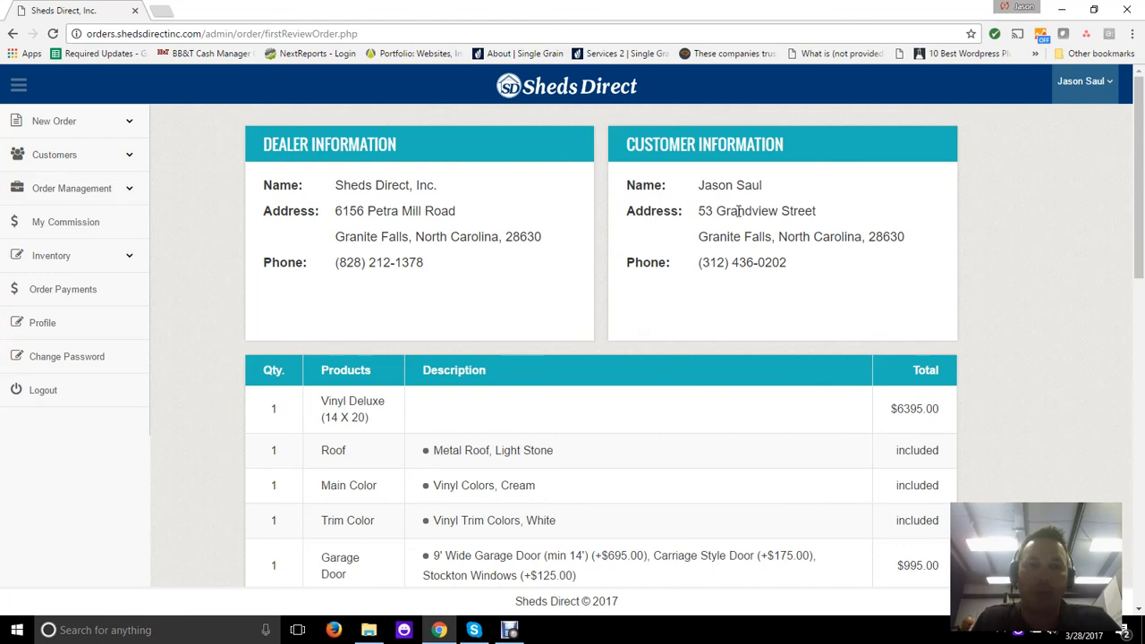
# - Examine the order's itemized products and prices, including the garage door option charges and the 36" Single Door line
pyautogui.scroll(-1, 1014, 277)
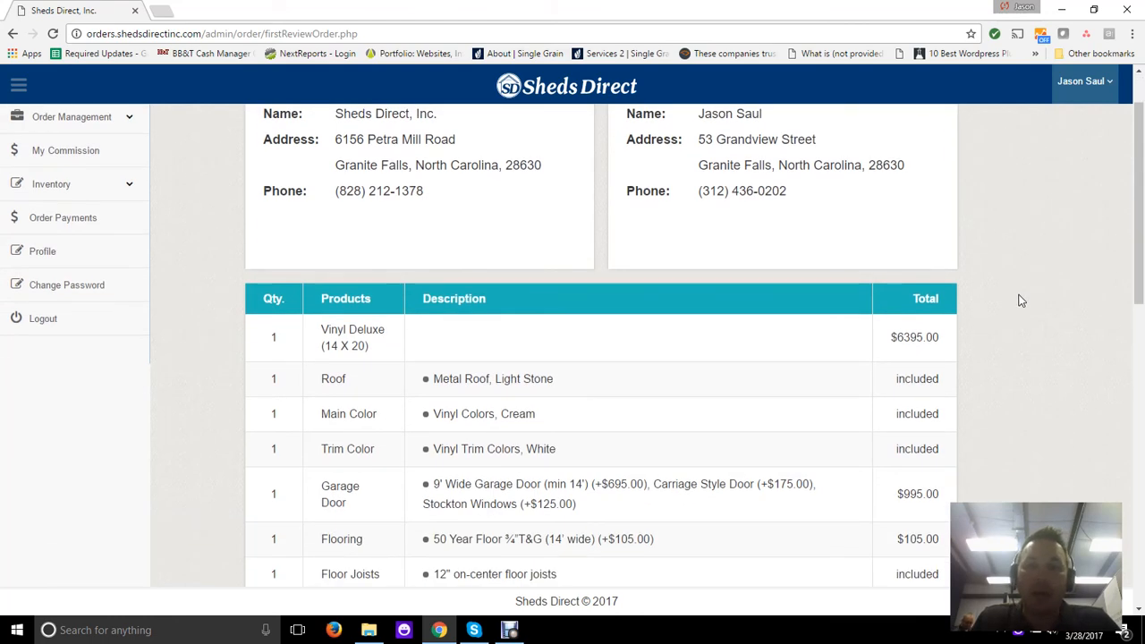
pyautogui.scroll(-2, 1020, 301)
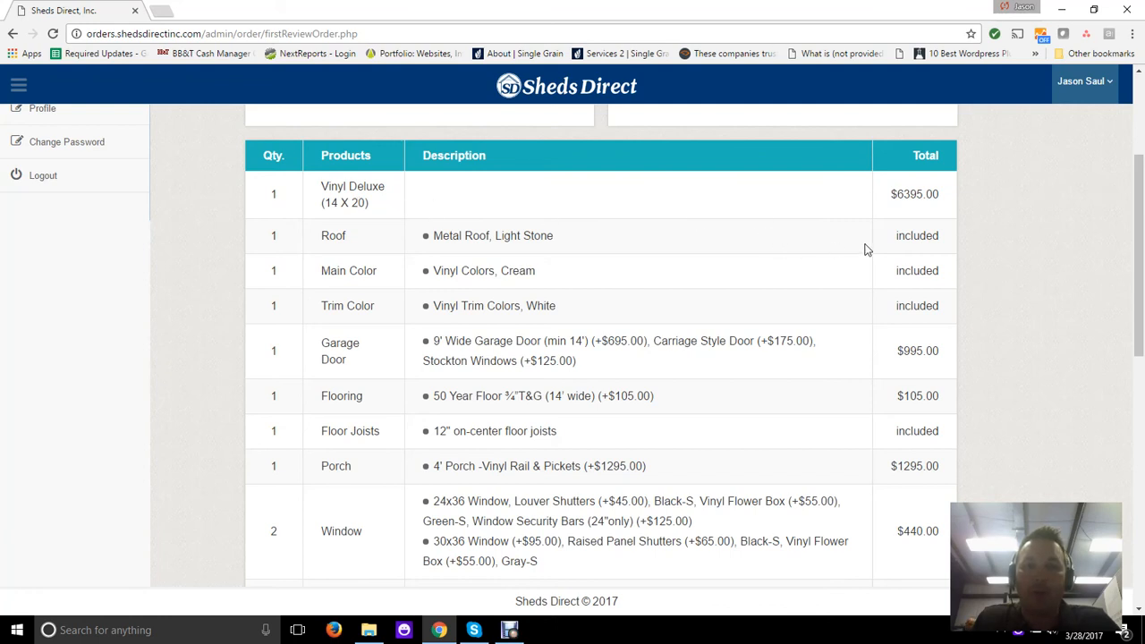
pyautogui.scroll(-1, 920, 254)
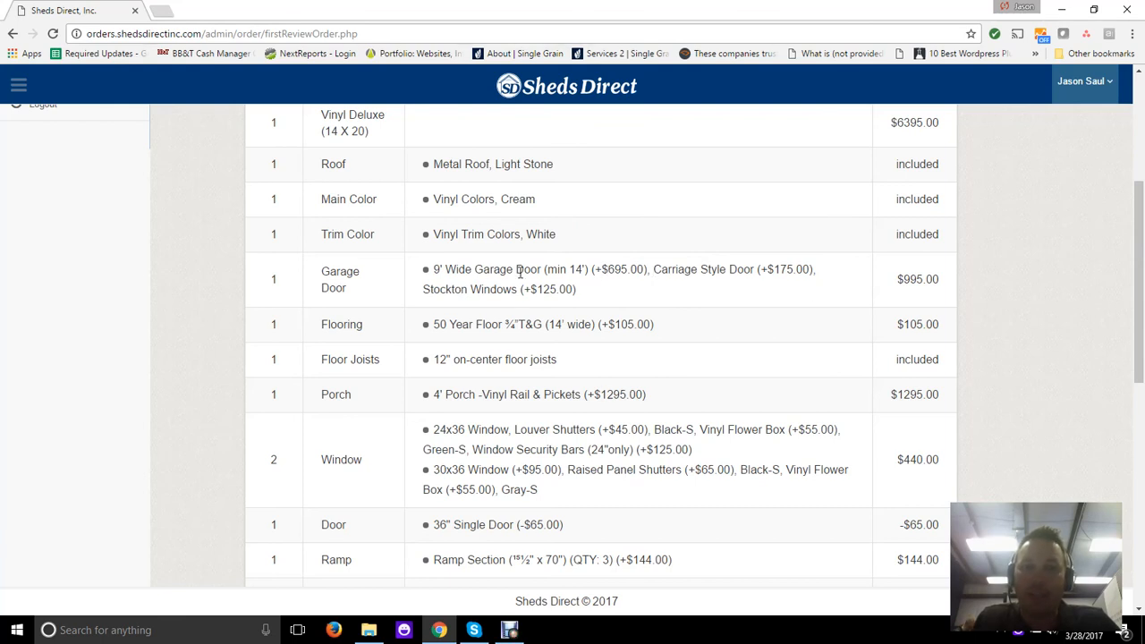
pyautogui.moveTo(602, 269); pyautogui.dragTo(644, 268)
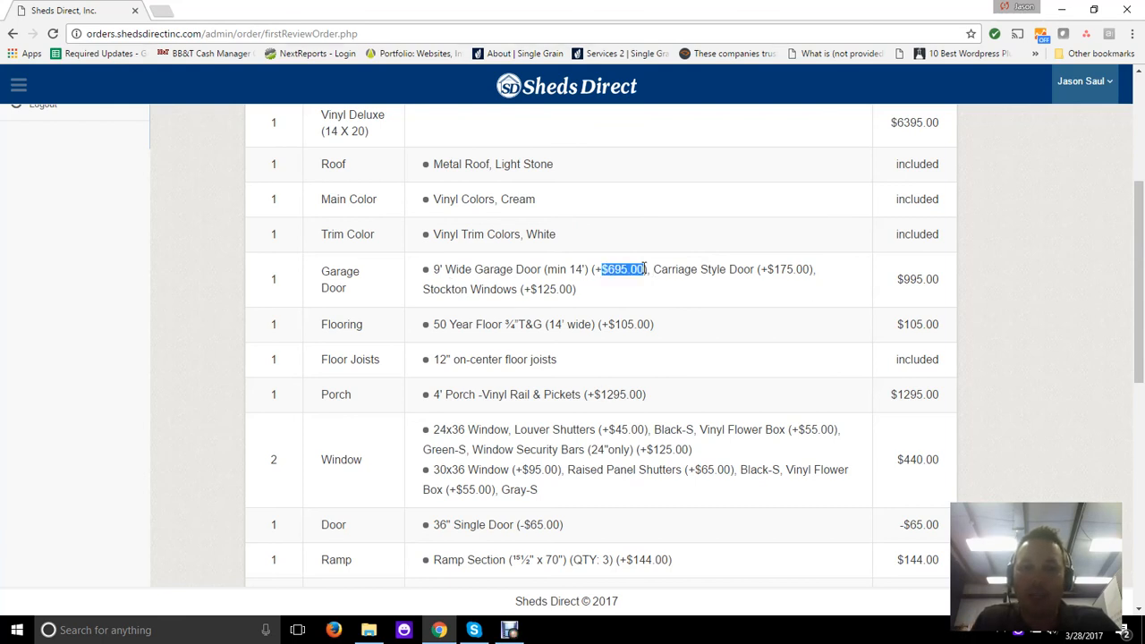
pyautogui.click(620, 269)
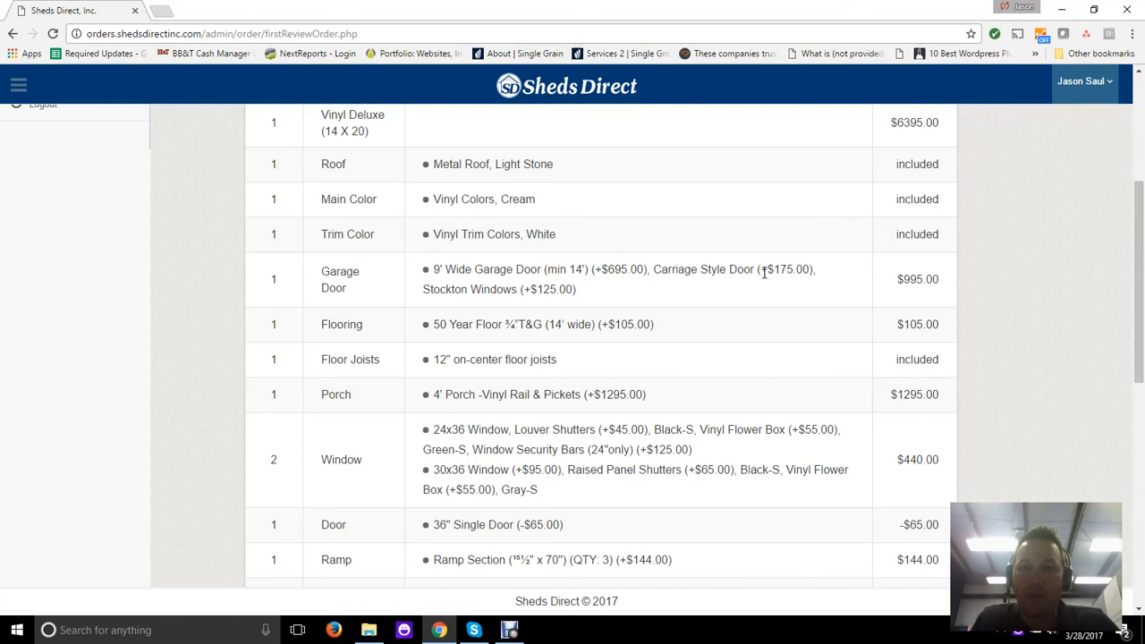
pyautogui.moveTo(761, 270); pyautogui.dragTo(811, 270)
pyautogui.click(500, 268)
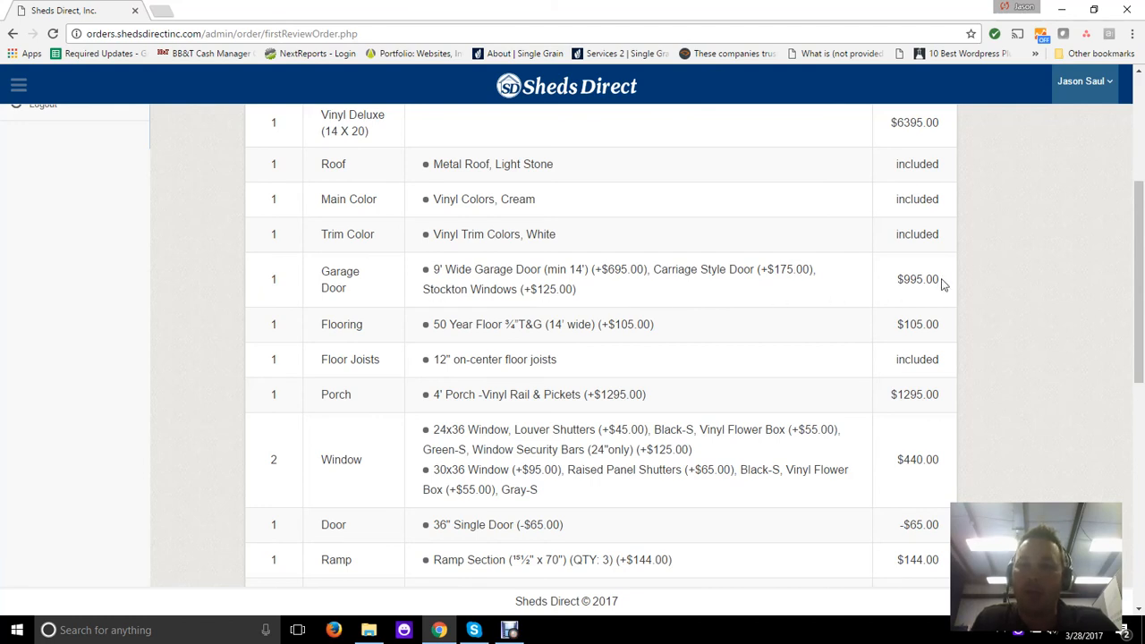
pyautogui.scroll(-1, 774, 299)
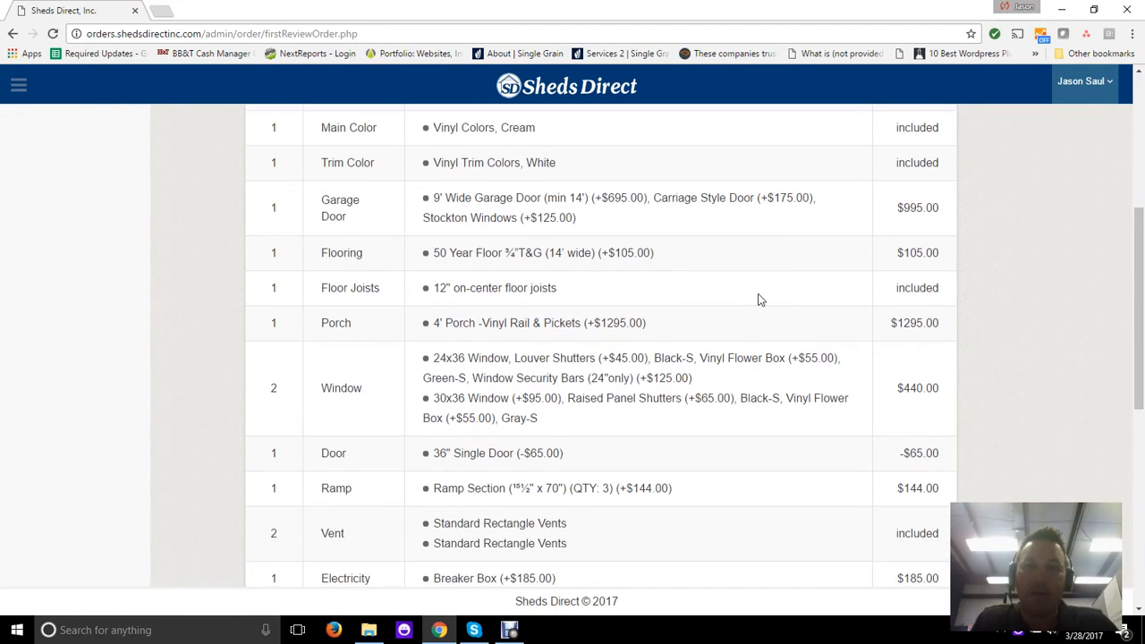
pyautogui.scroll(-2, 759, 300)
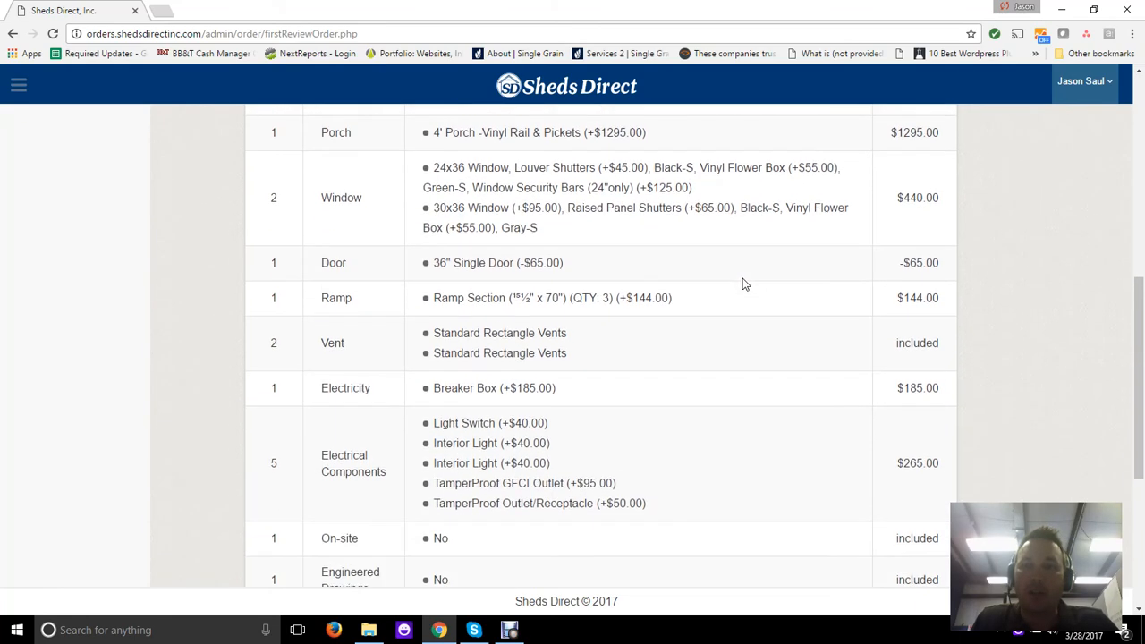
pyautogui.scroll(-1, 741, 283)
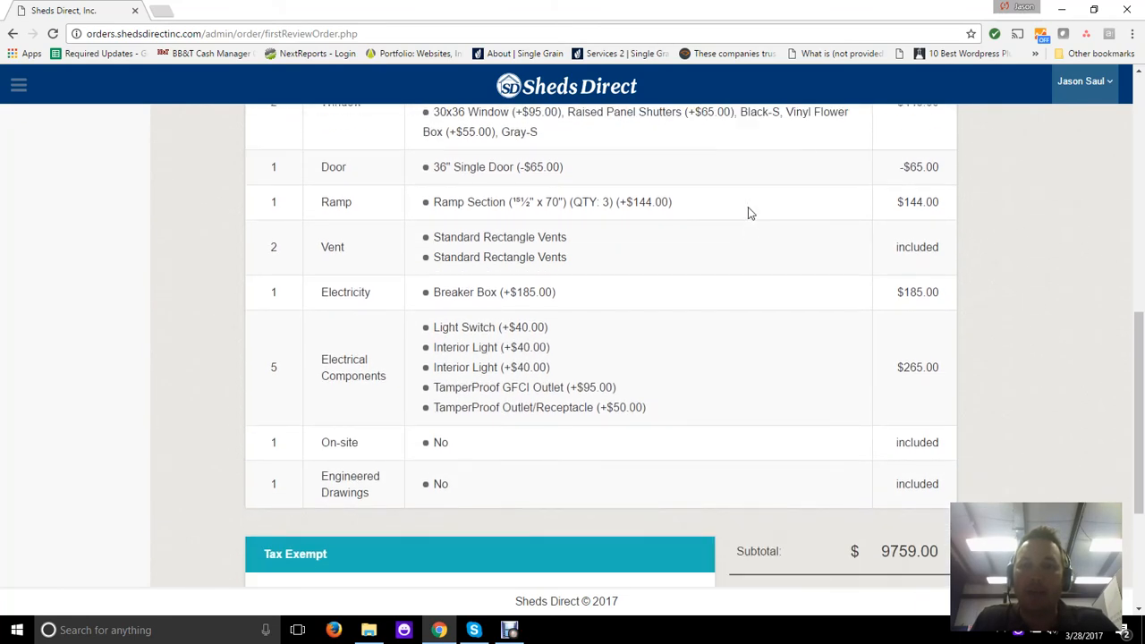
pyautogui.moveTo(424, 172); pyautogui.dragTo(605, 161)
pyautogui.click(615, 169)
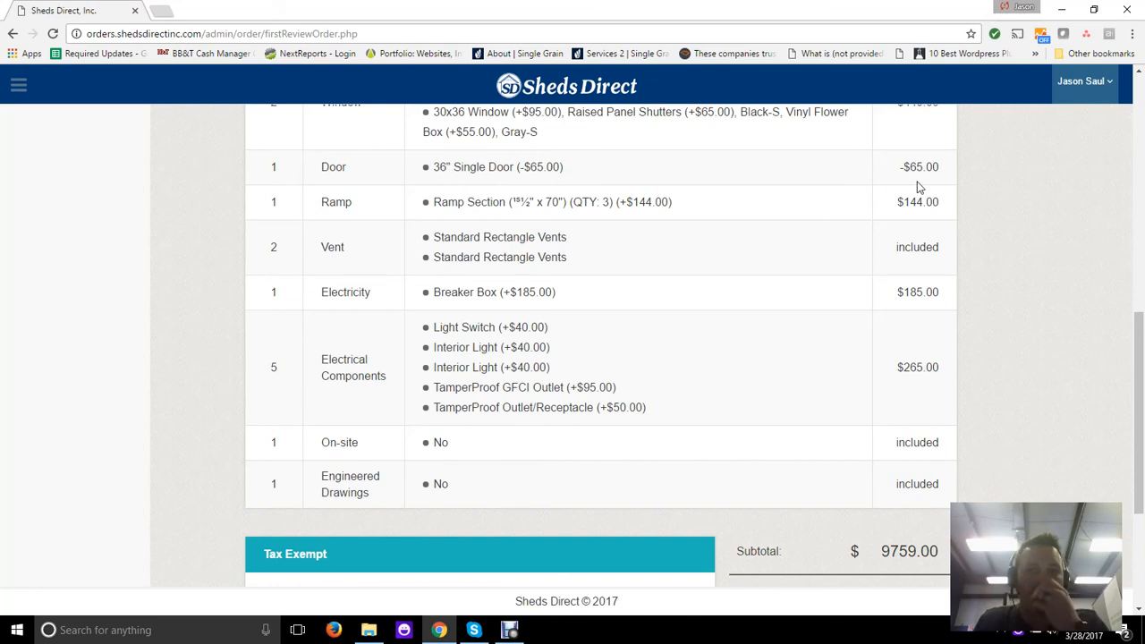
# - Answer No to the tax exemption question below the order's itemized list
pyautogui.scroll(-2, 821, 331)
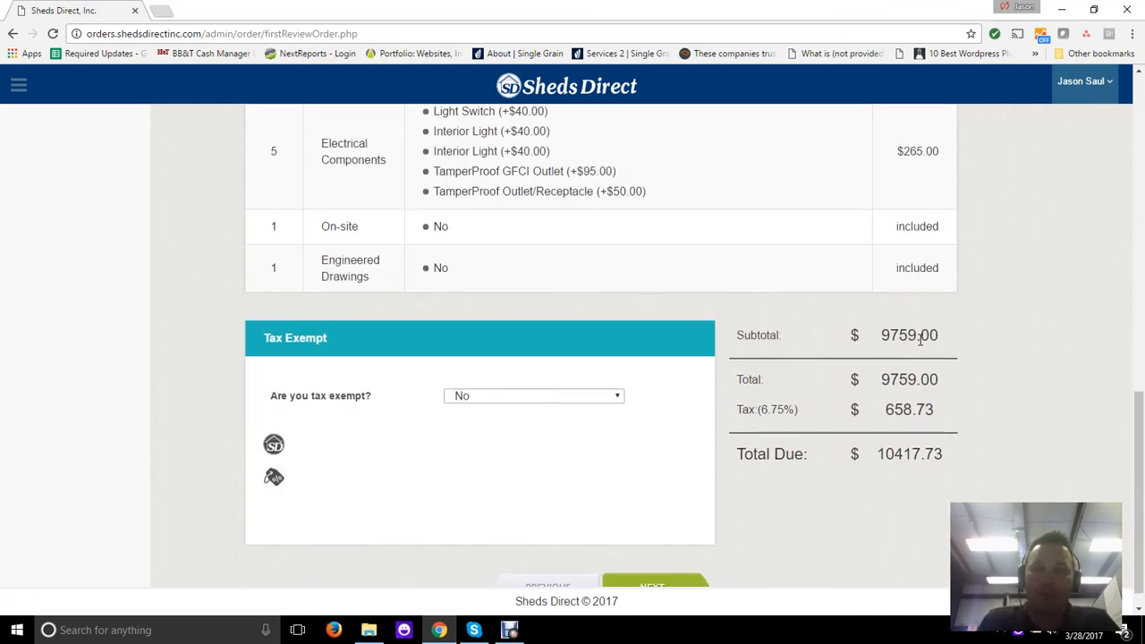
pyautogui.scroll(-1, 916, 335)
pyautogui.click(487, 371)
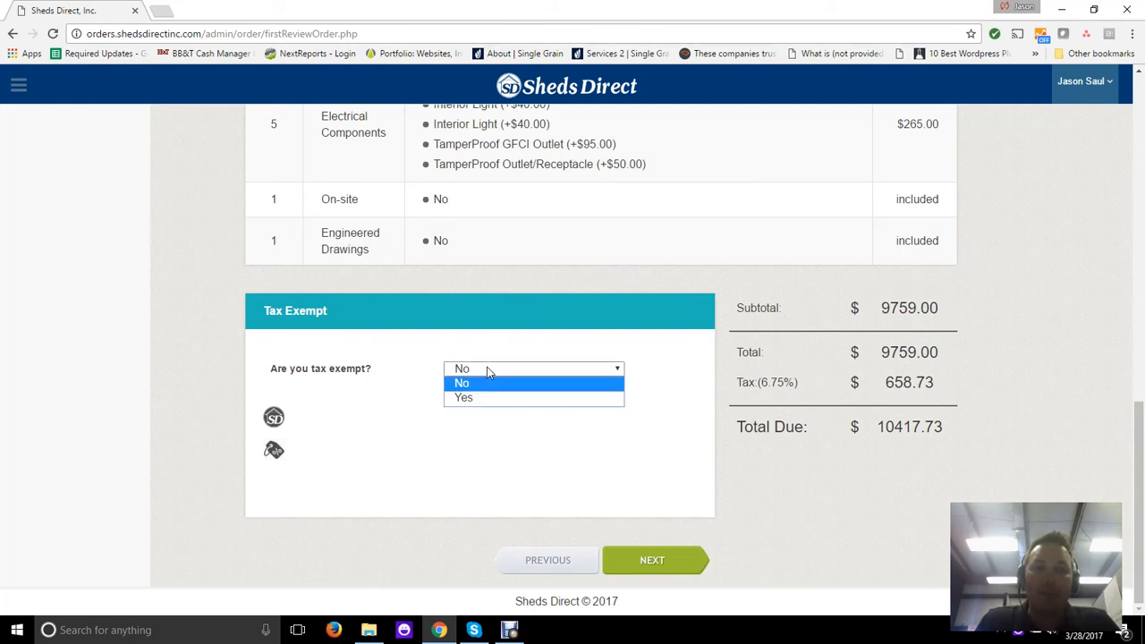
pyautogui.click(486, 385)
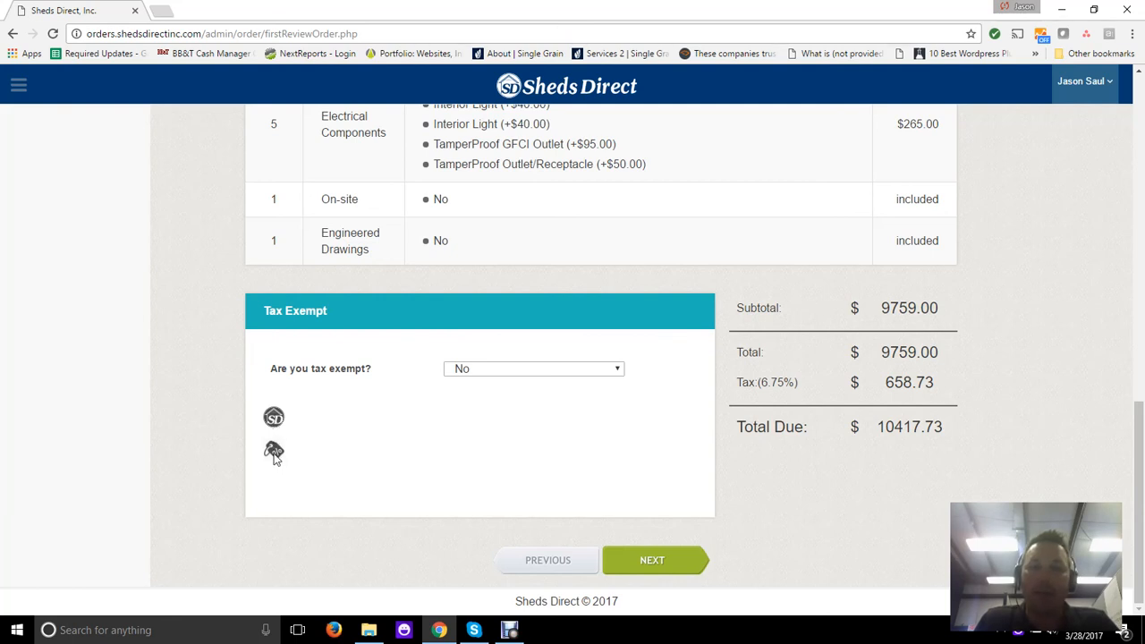
# - Add a corporate discount of $200.00 to the order and apply it
pyautogui.click(274, 418)
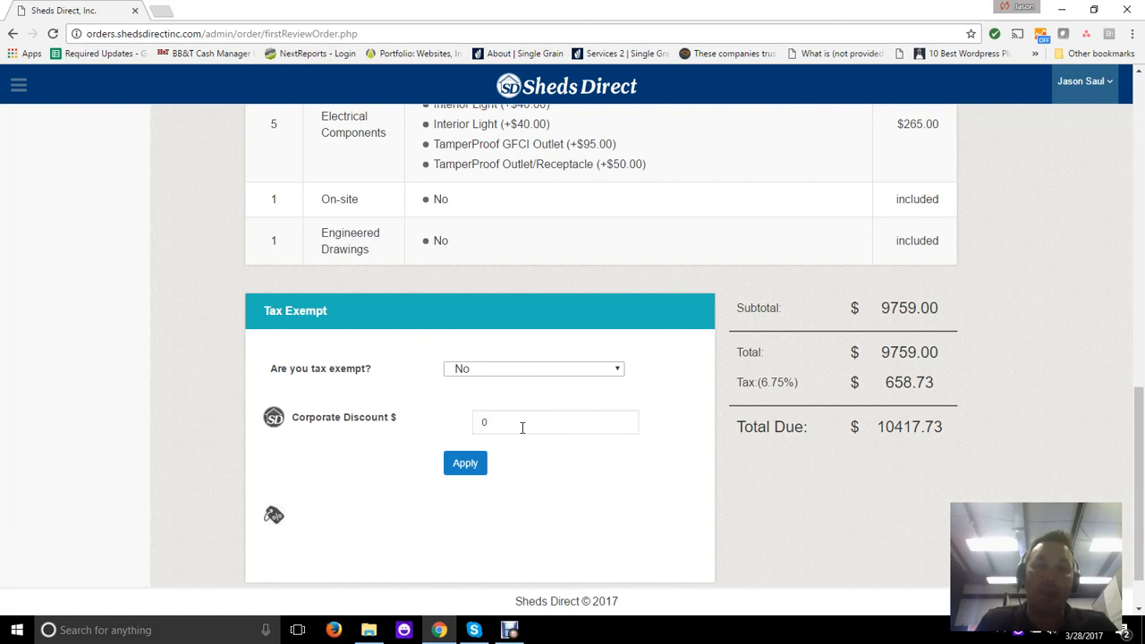
pyautogui.moveTo(521, 427); pyautogui.dragTo(426, 429)
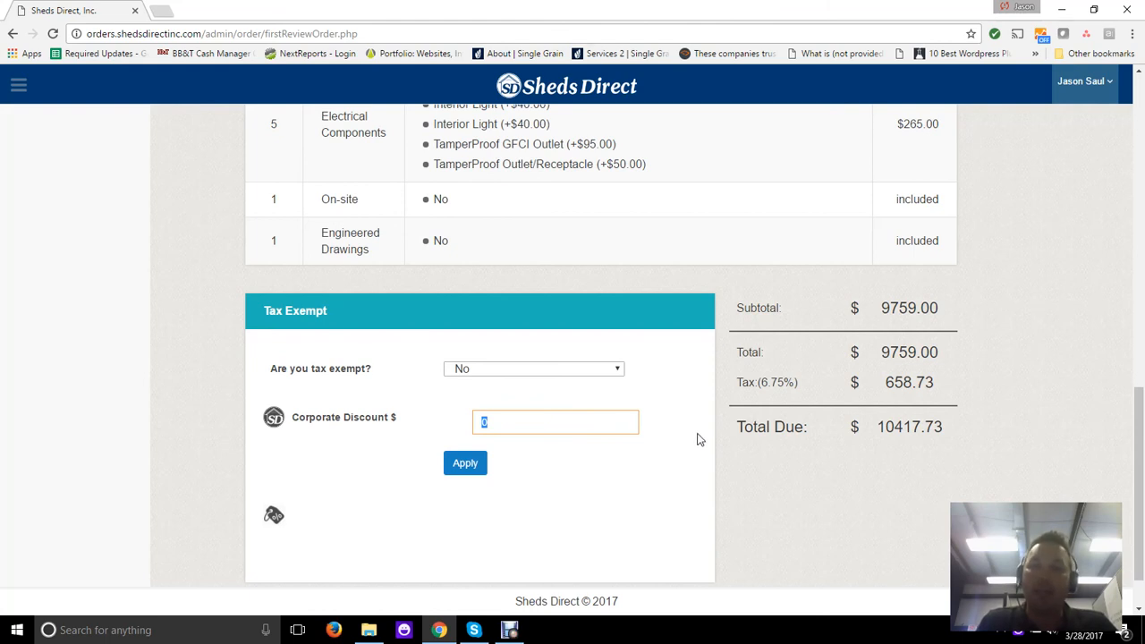
pyautogui.write('200')
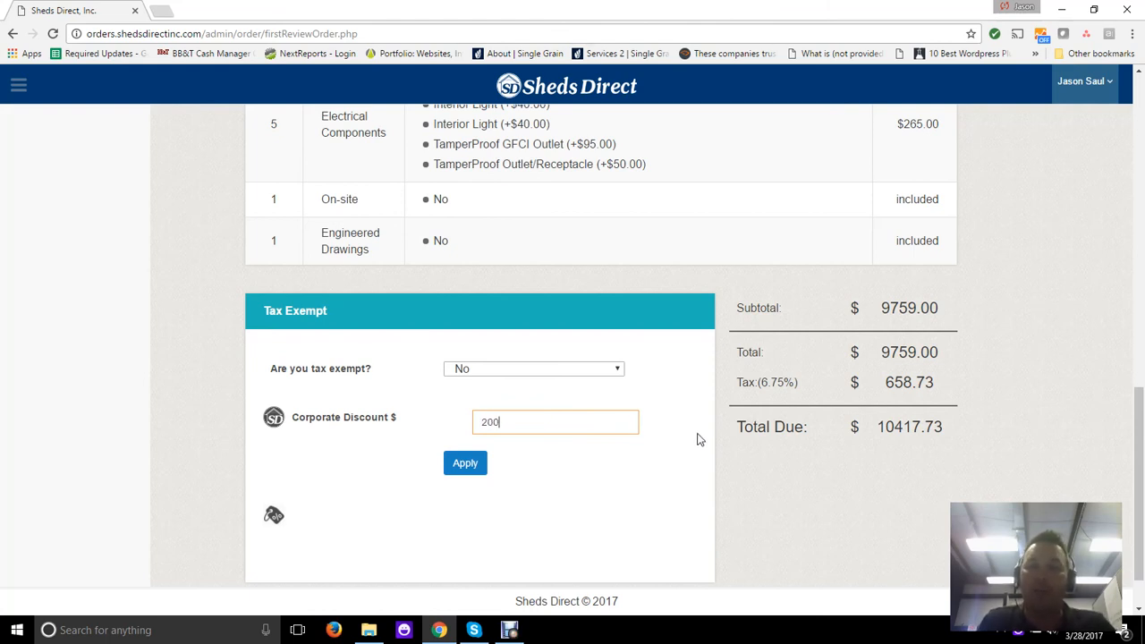
pyautogui.write('.0')
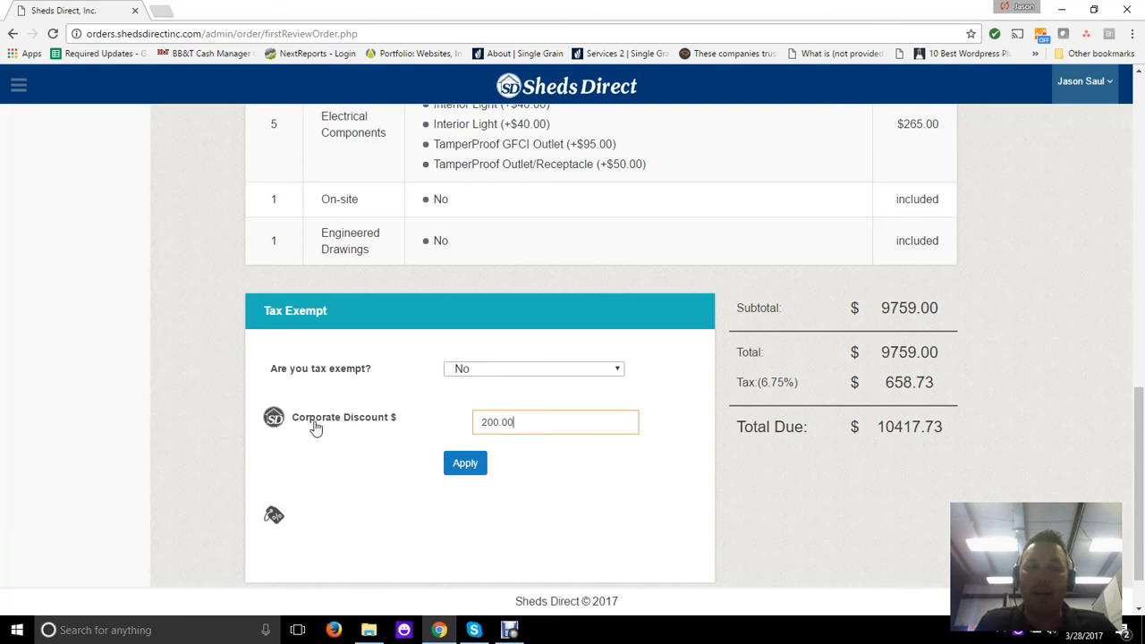
pyautogui.click(466, 465)
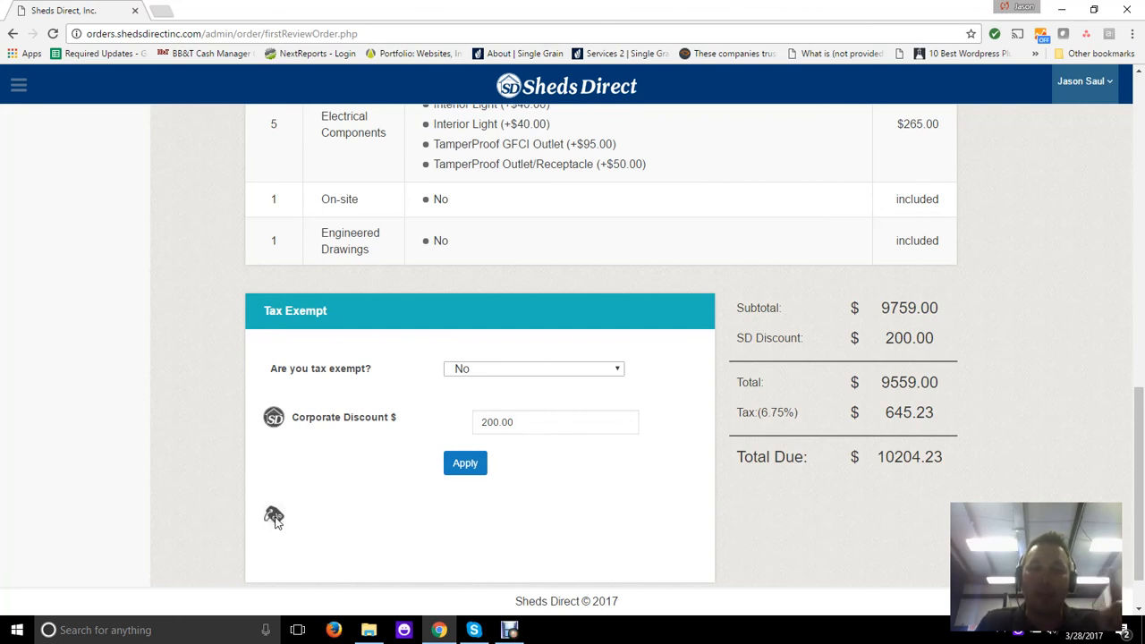
# - Add a regular discount of $200 below the corporate discount and apply it to the order
pyautogui.click(275, 521)
pyautogui.moveTo(462, 523); pyautogui.dragTo(412, 525)
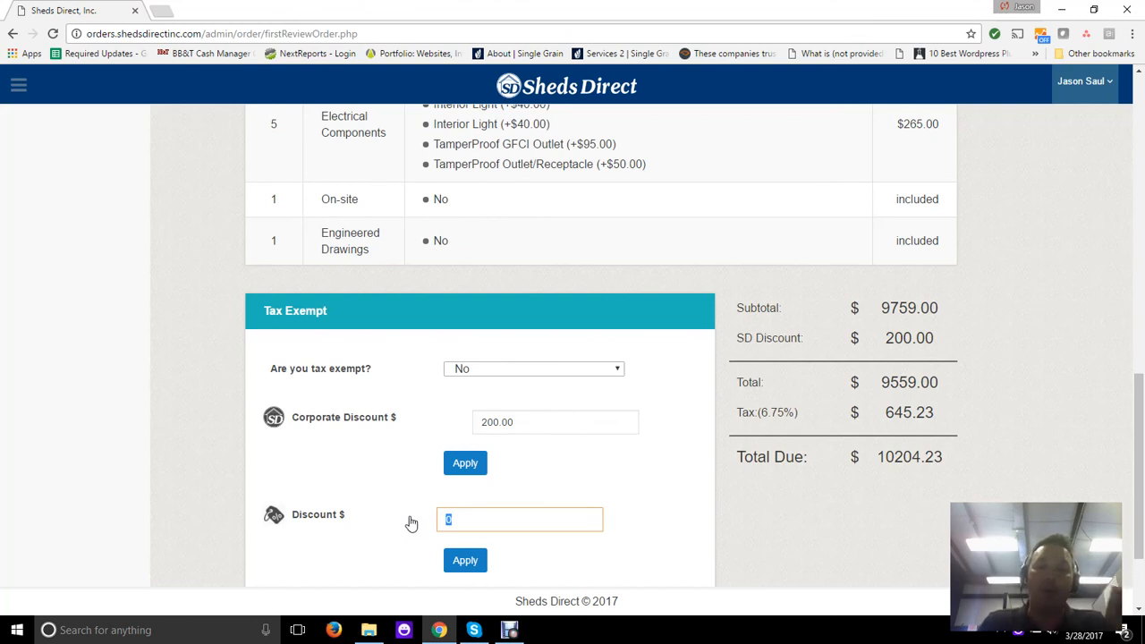
pyautogui.write('200')
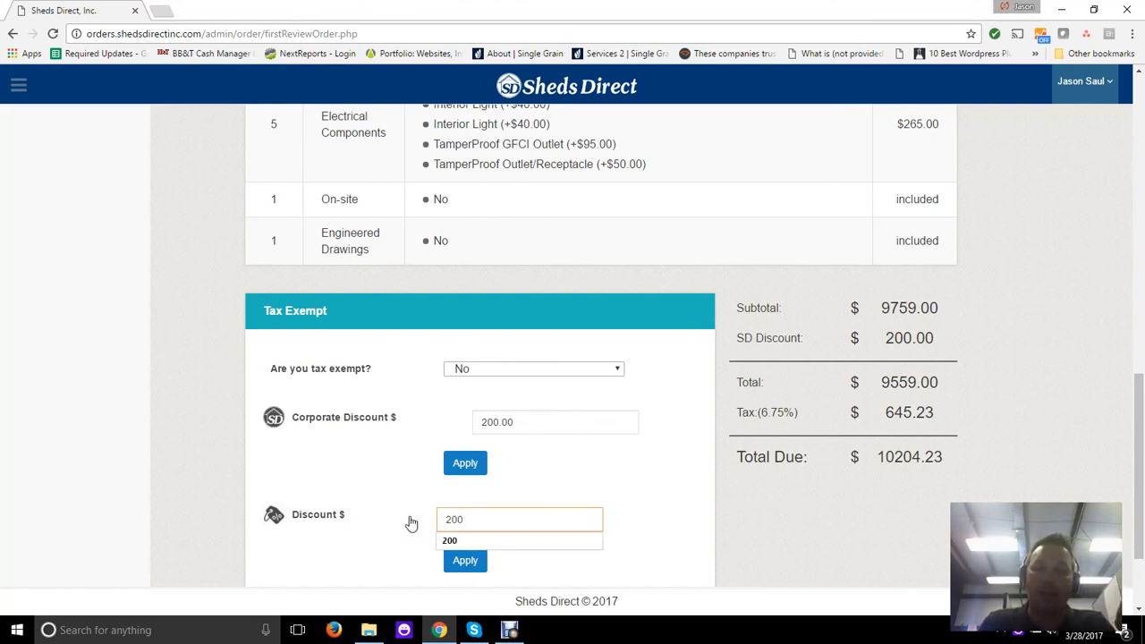
pyautogui.click(687, 527)
pyautogui.click(459, 563)
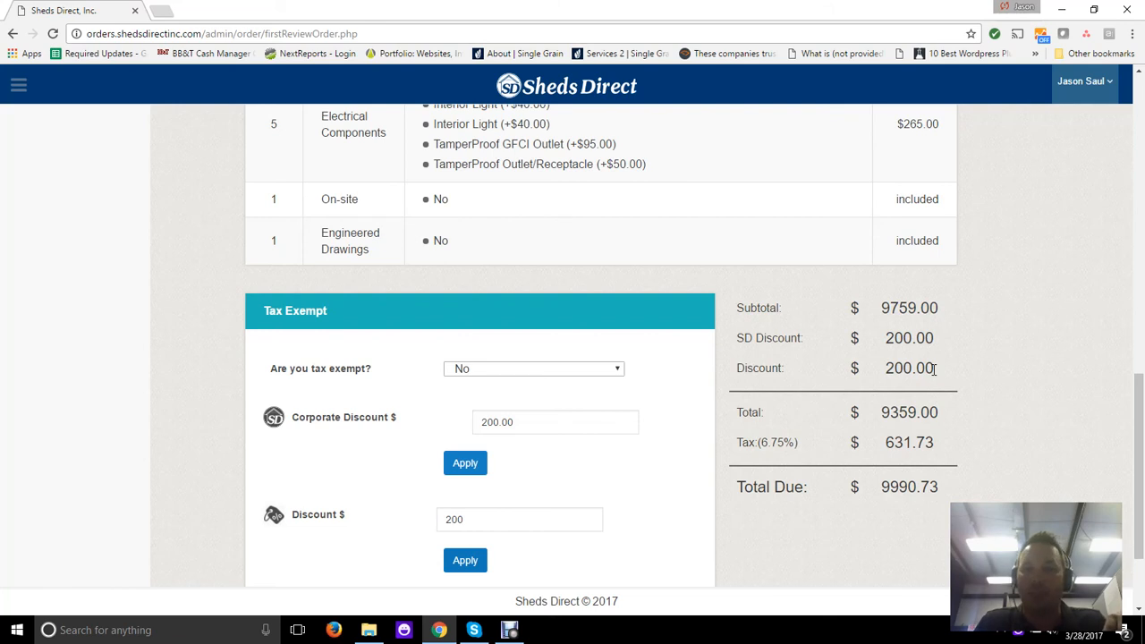
# - Check the discount and tax lines in the order totals, and continue to the Building Finance step
pyautogui.moveTo(934, 369); pyautogui.dragTo(758, 368)
pyautogui.click(763, 369)
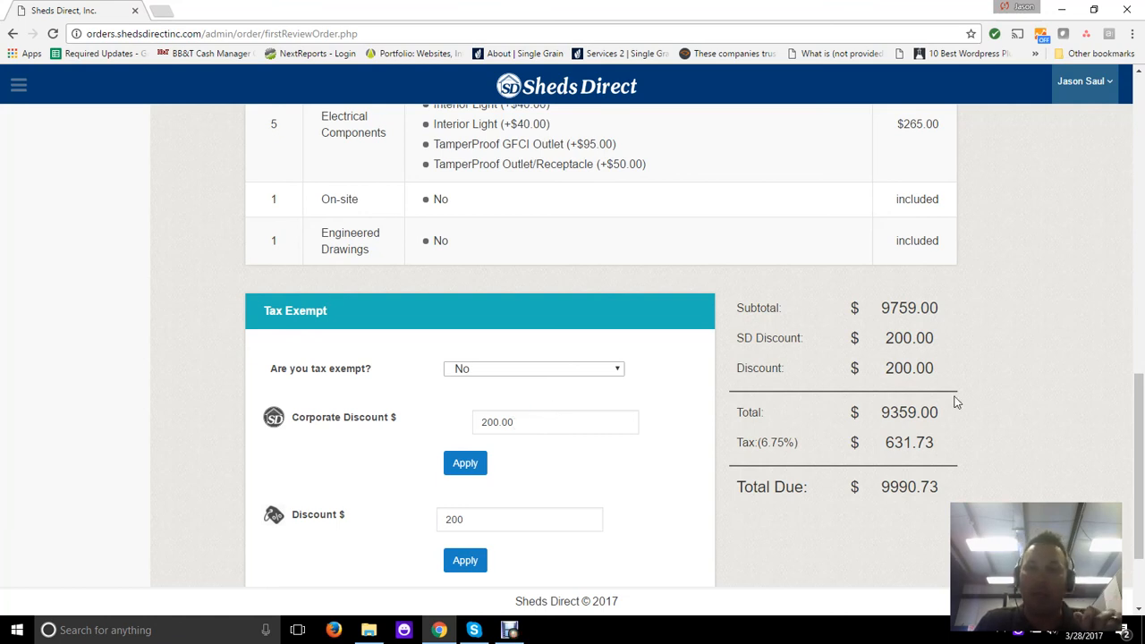
pyautogui.scroll(-2, 956, 402)
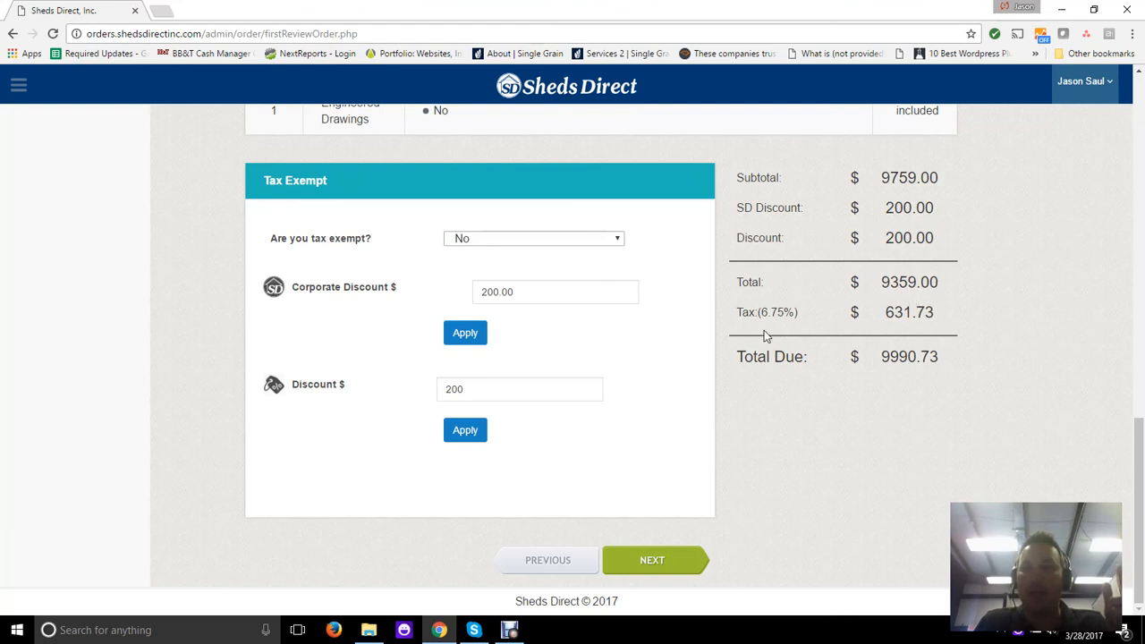
pyautogui.moveTo(738, 312); pyautogui.dragTo(912, 312)
pyautogui.click(912, 312)
pyautogui.click(654, 560)
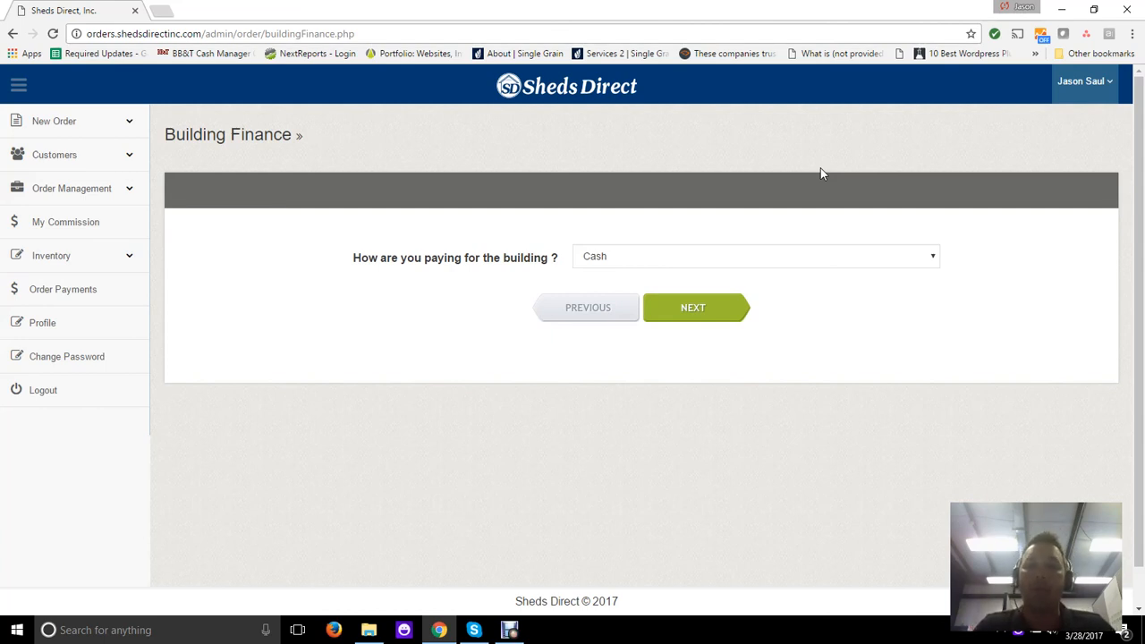
# - Check the available payment methods for the building, keeping Cash selected
pyautogui.click(798, 259)
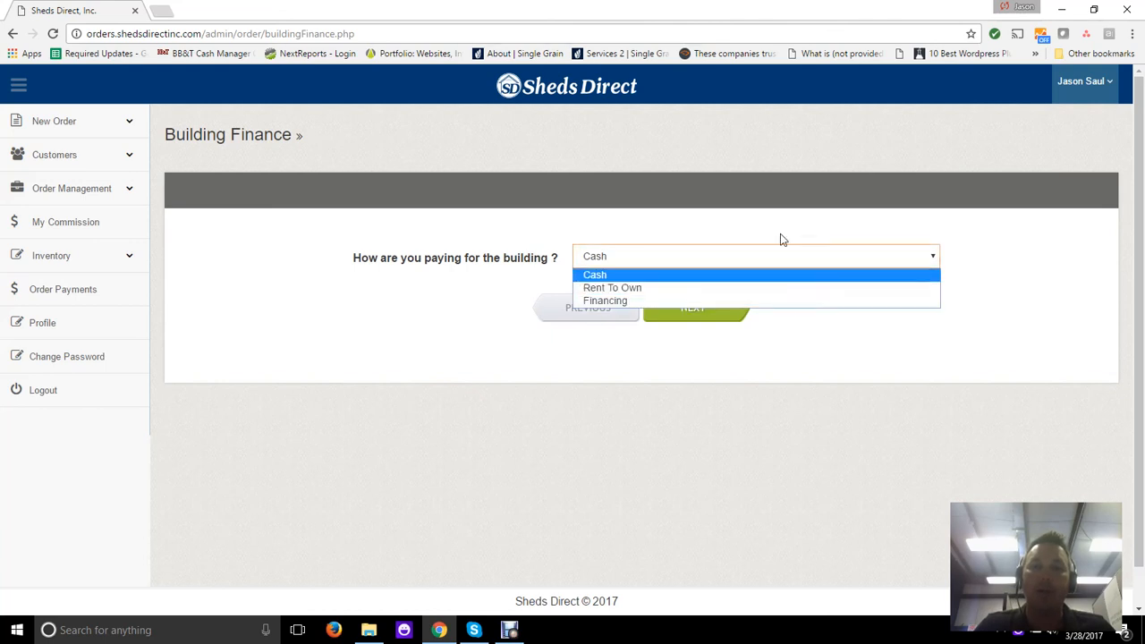
pyautogui.click(766, 167)
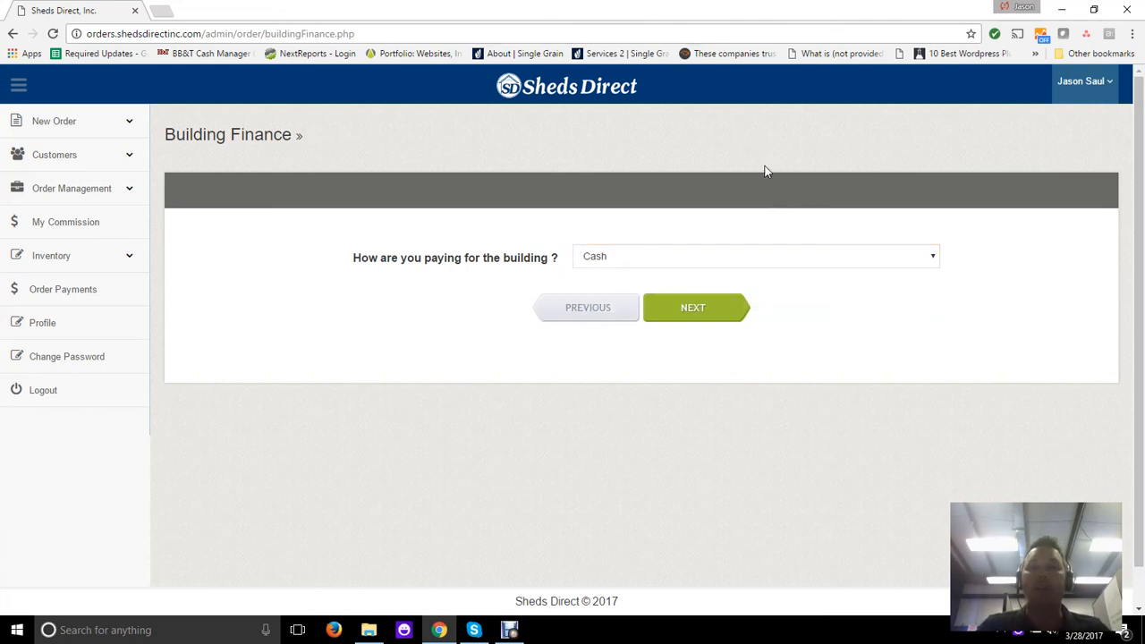